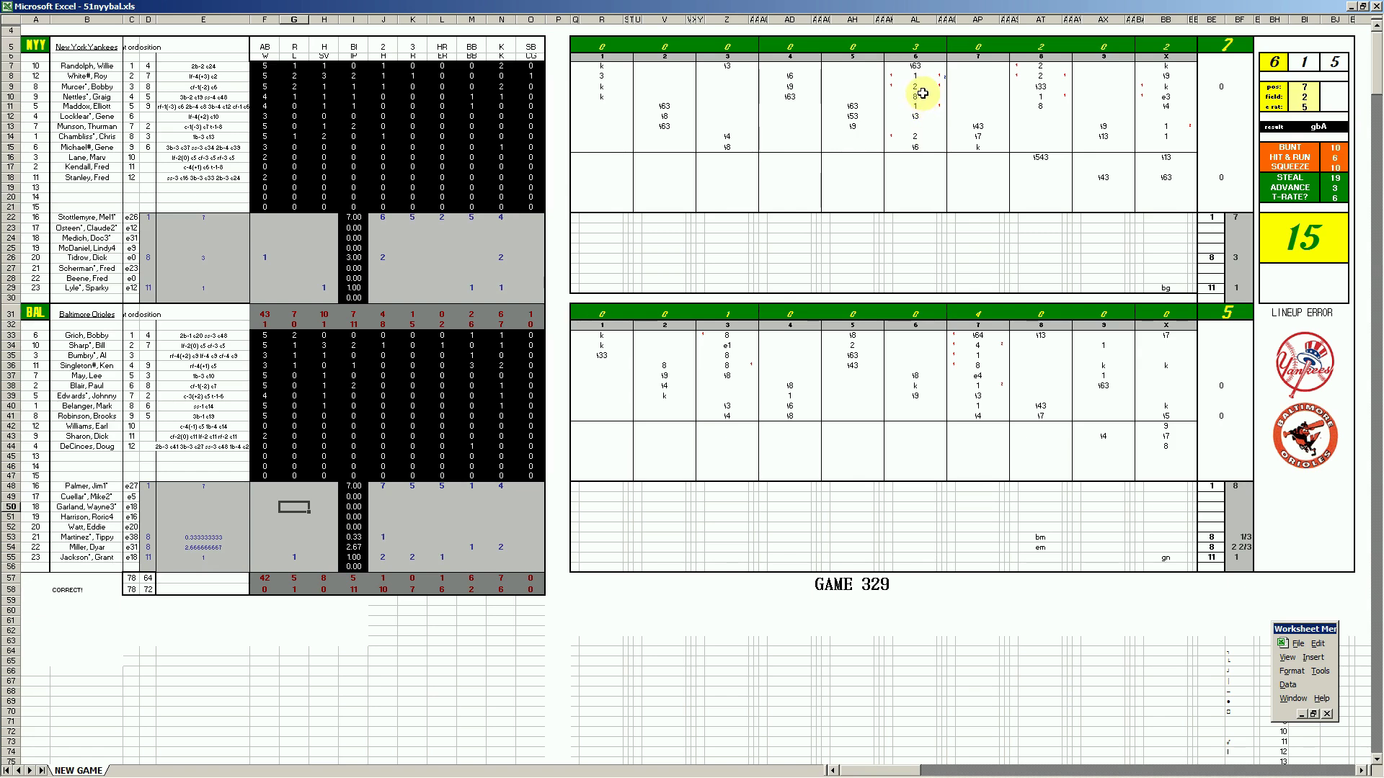
Step: Review the sixth- and tenth-inning plays on the Game 329 scoresheet, and close 51nyybal.xls without saving
click(918, 107)
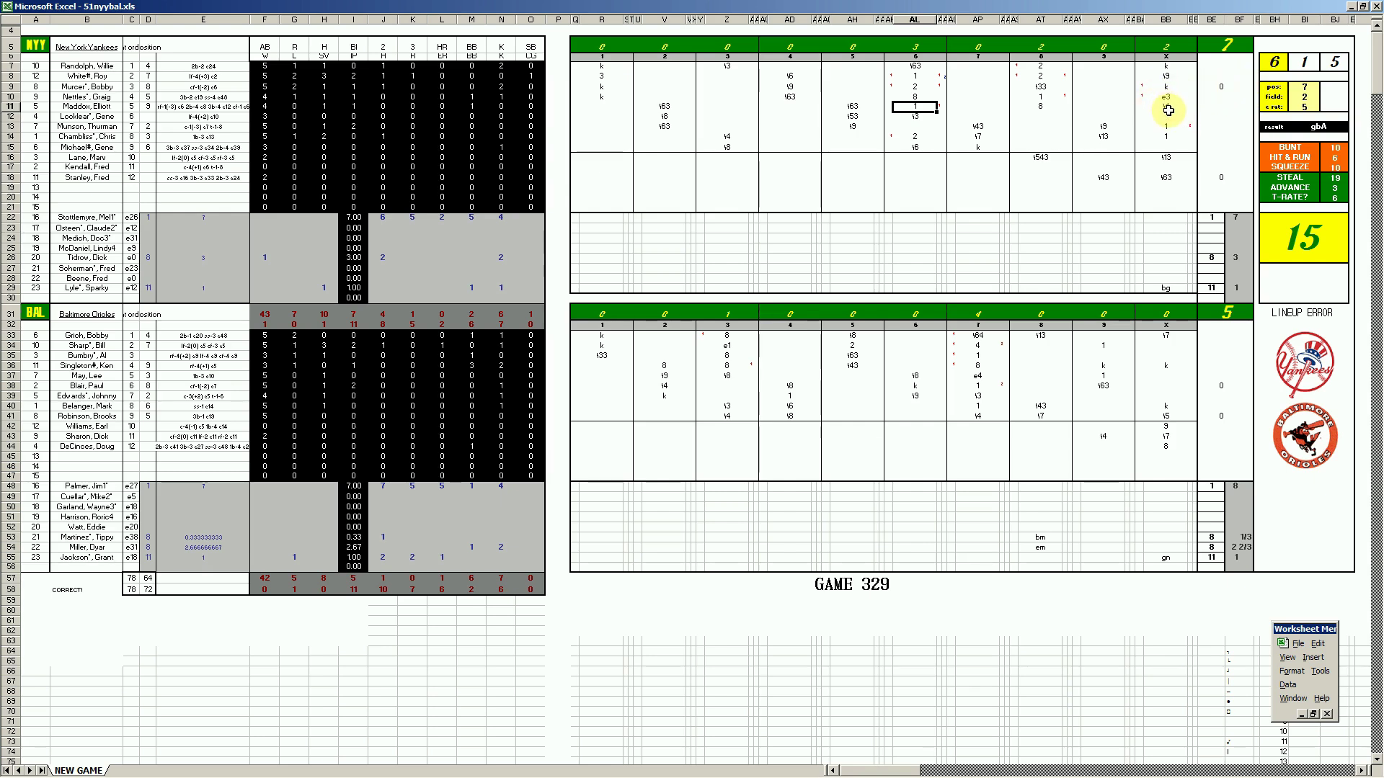
click(1170, 126)
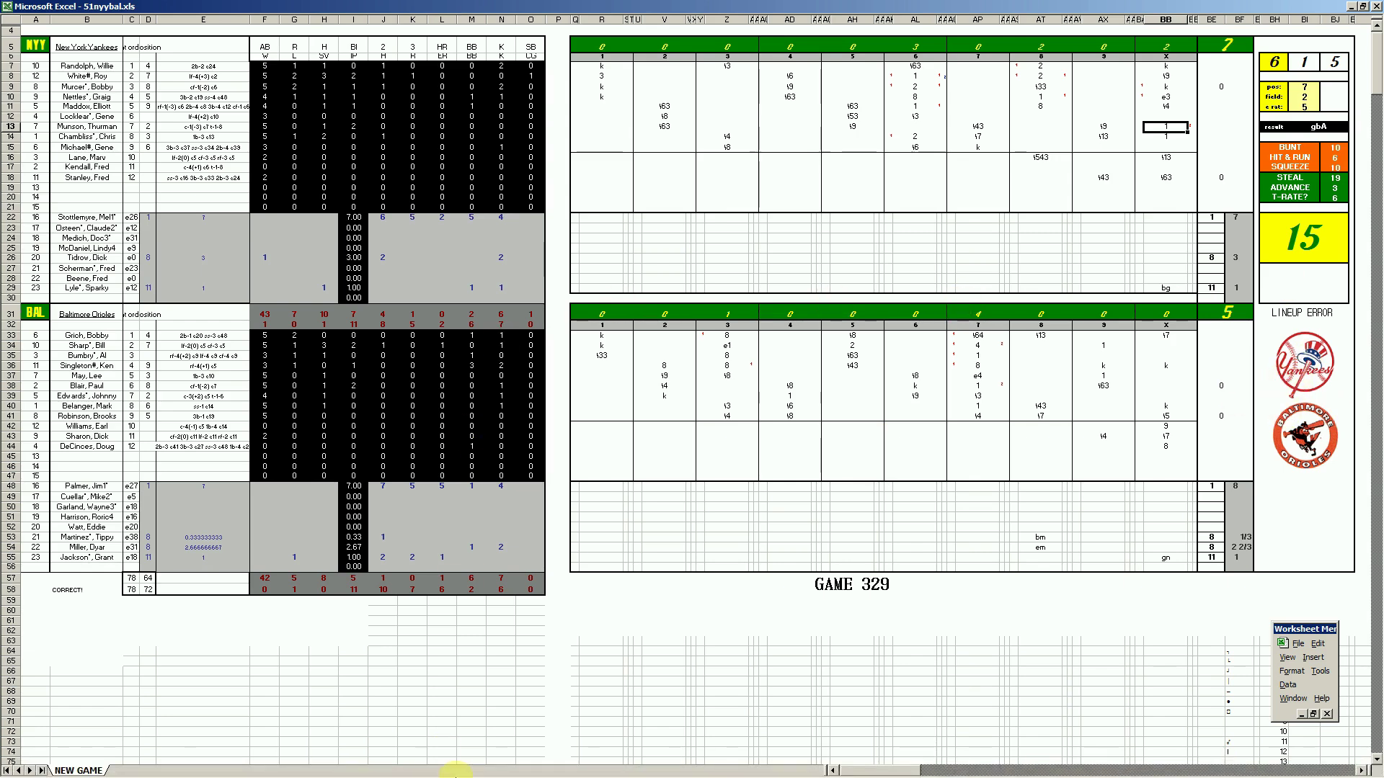
right_click(494, 770)
click(495, 741)
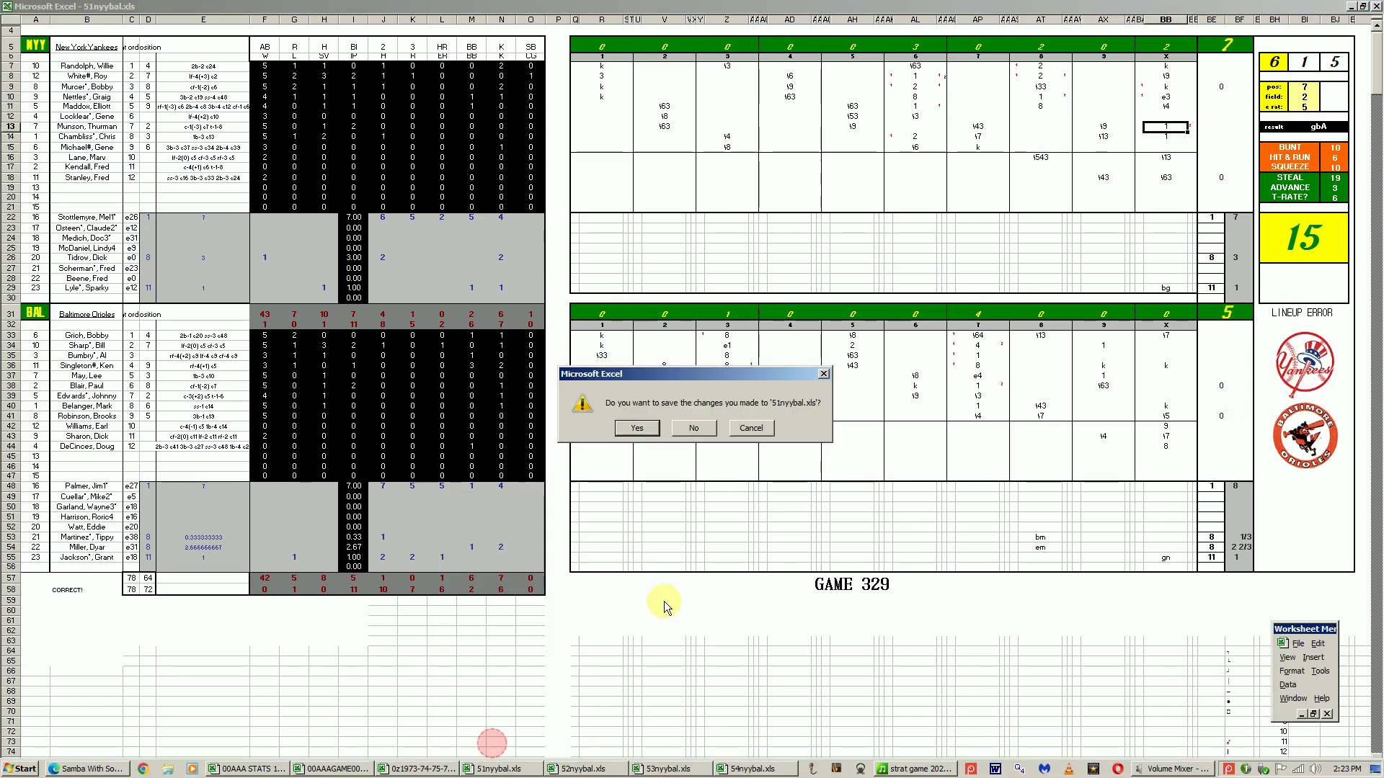
click(695, 428)
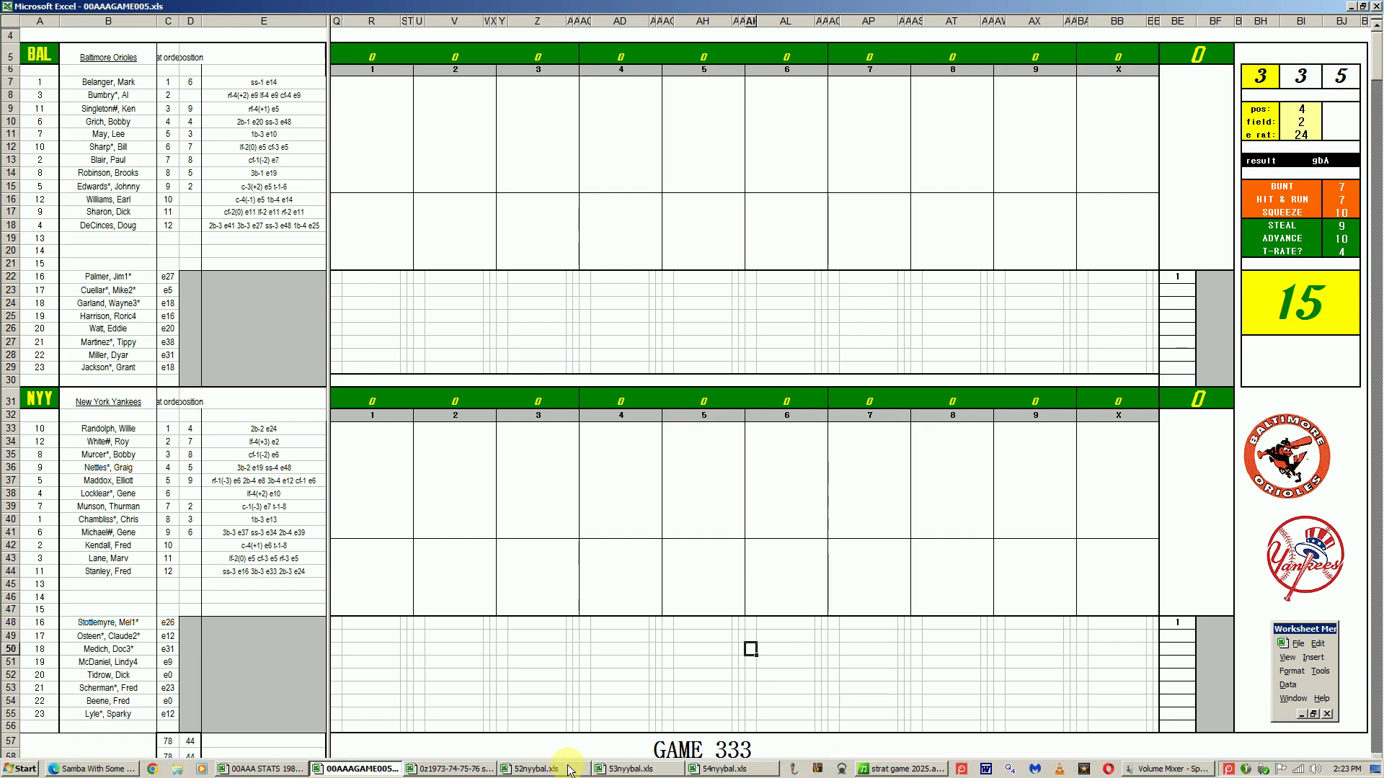
Step: Bring up 52nyybal.xls, review the eighth-inning plays of Game 330, and close the workbook without saving
click(555, 770)
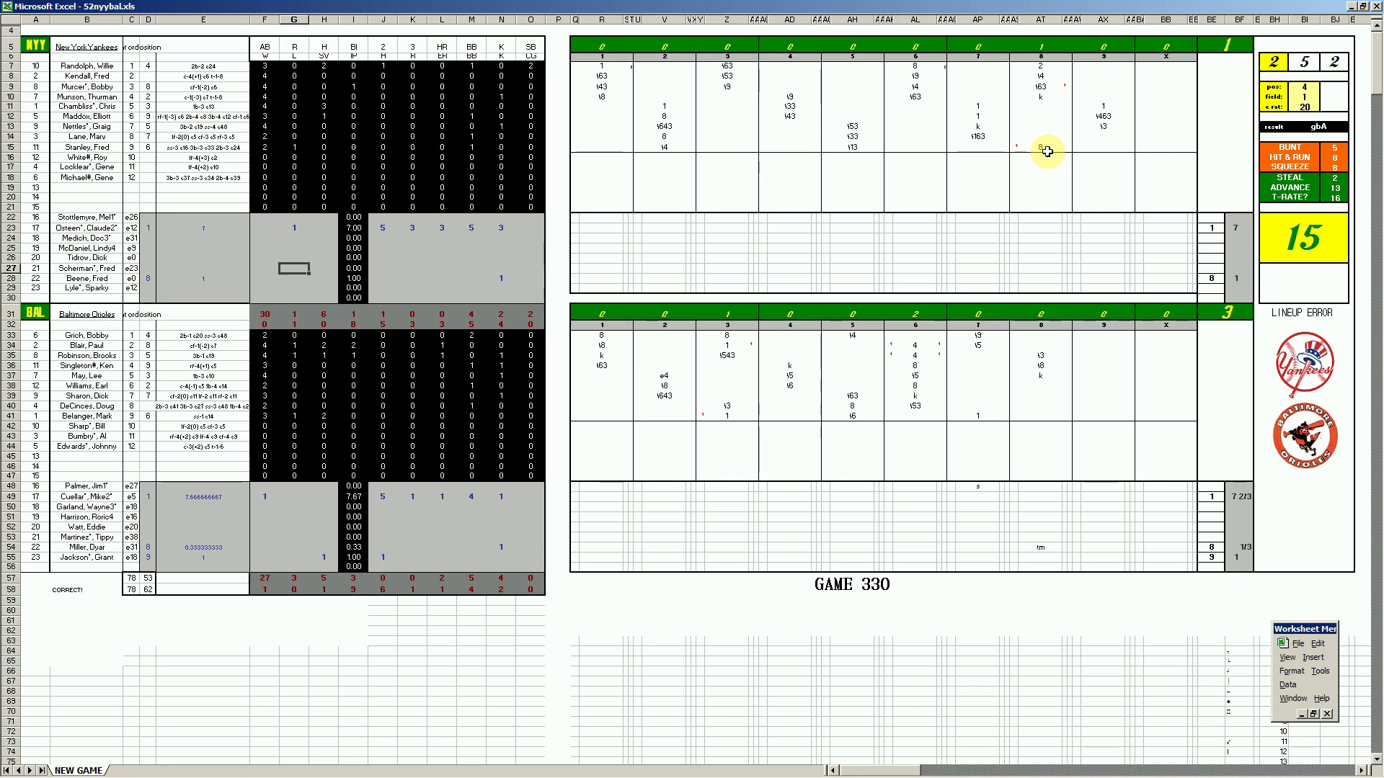
click(1046, 88)
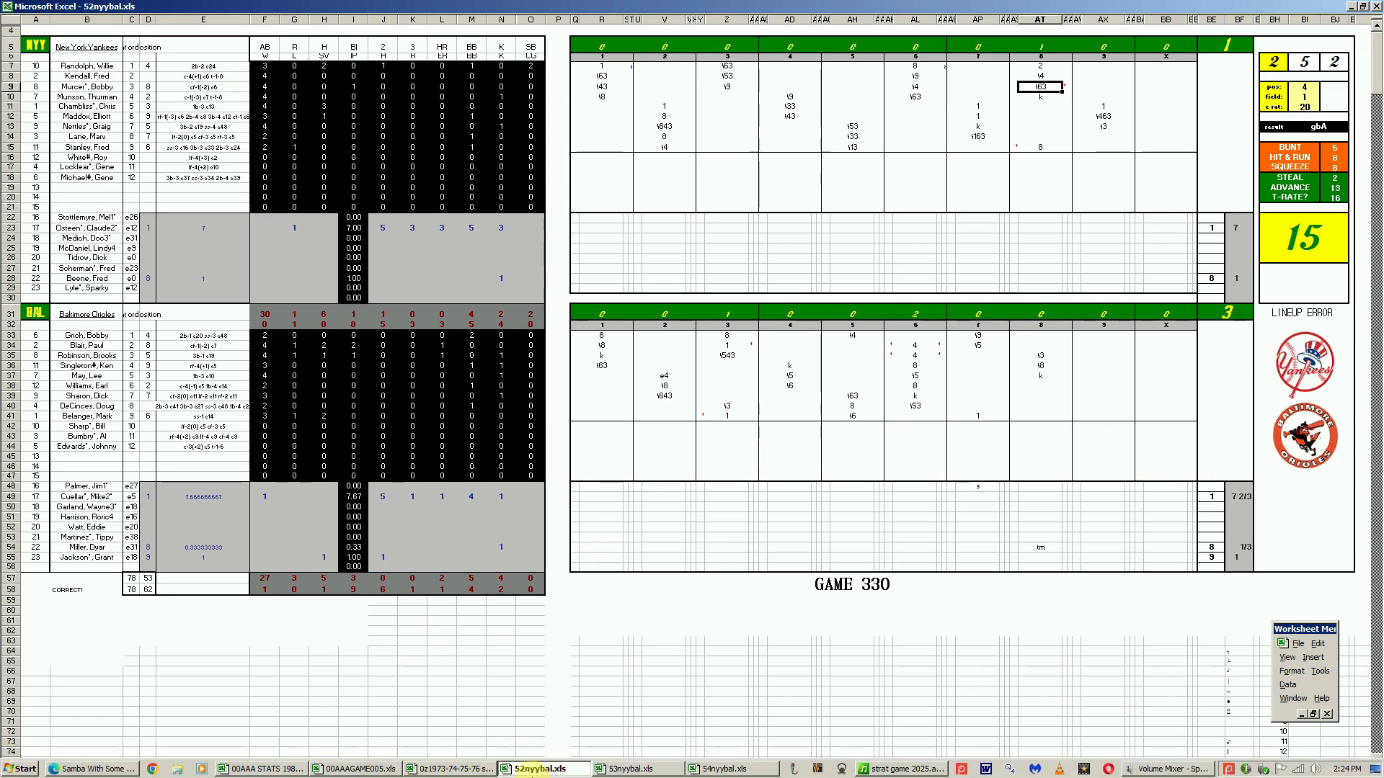
right_click(546, 769)
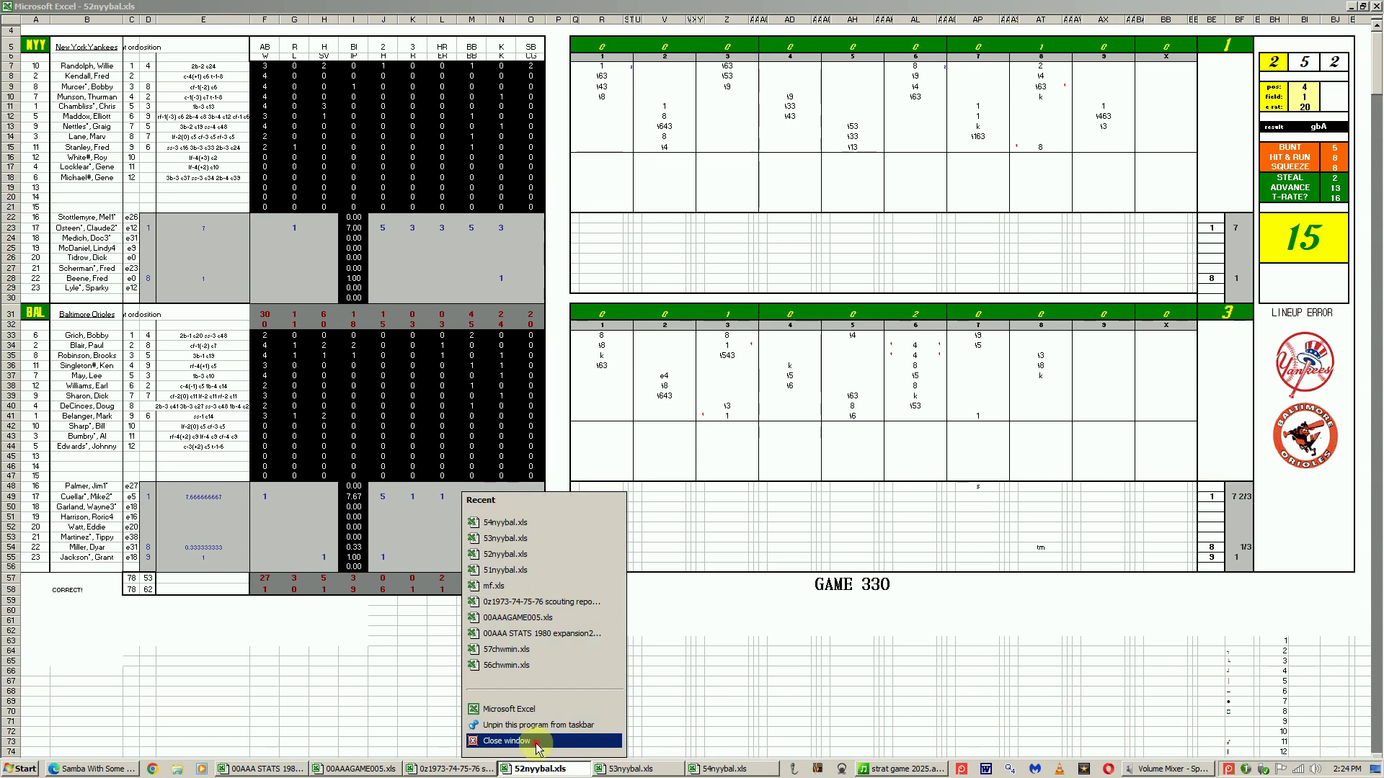
click(542, 744)
click(693, 427)
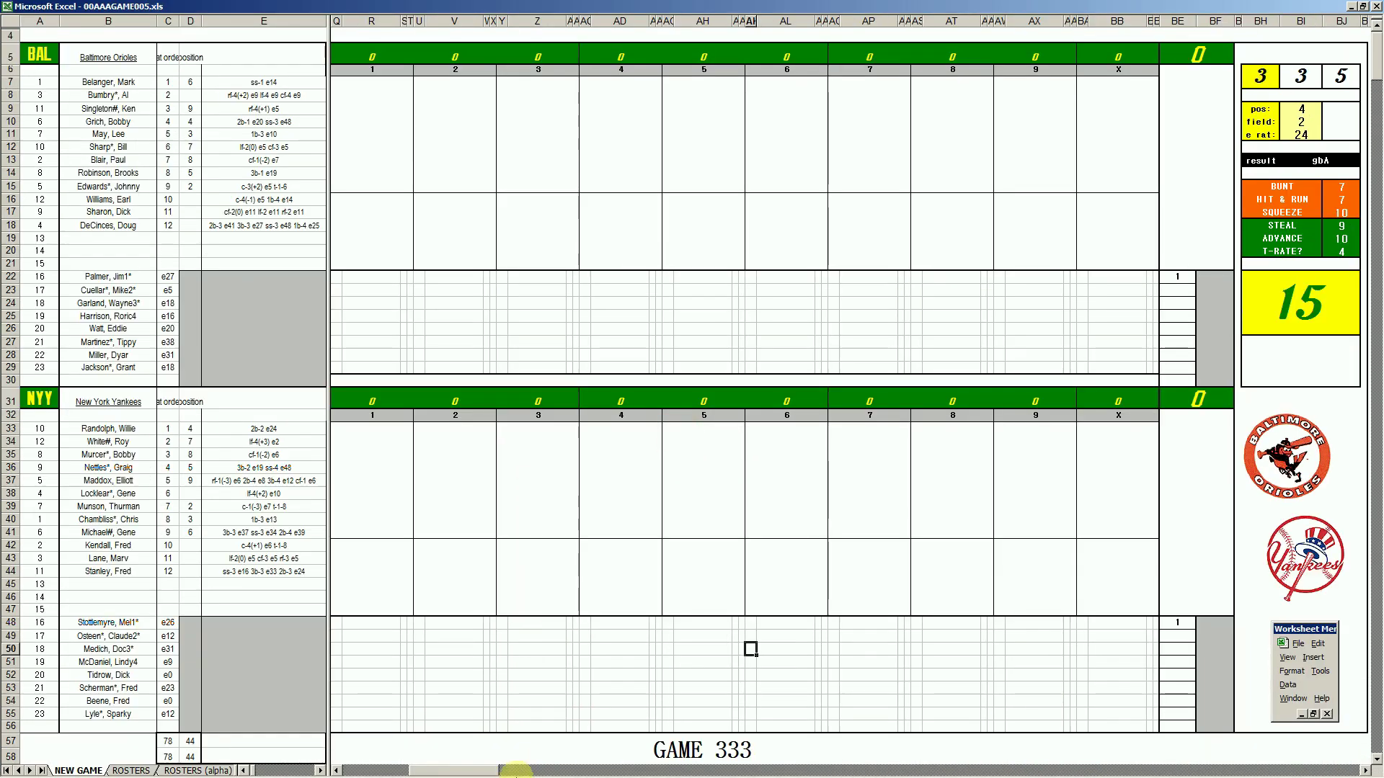
Step: Bring up 53nyybal.xls, review the second-inning Yankees plays of Game 331, and close the workbook without saving
click(575, 769)
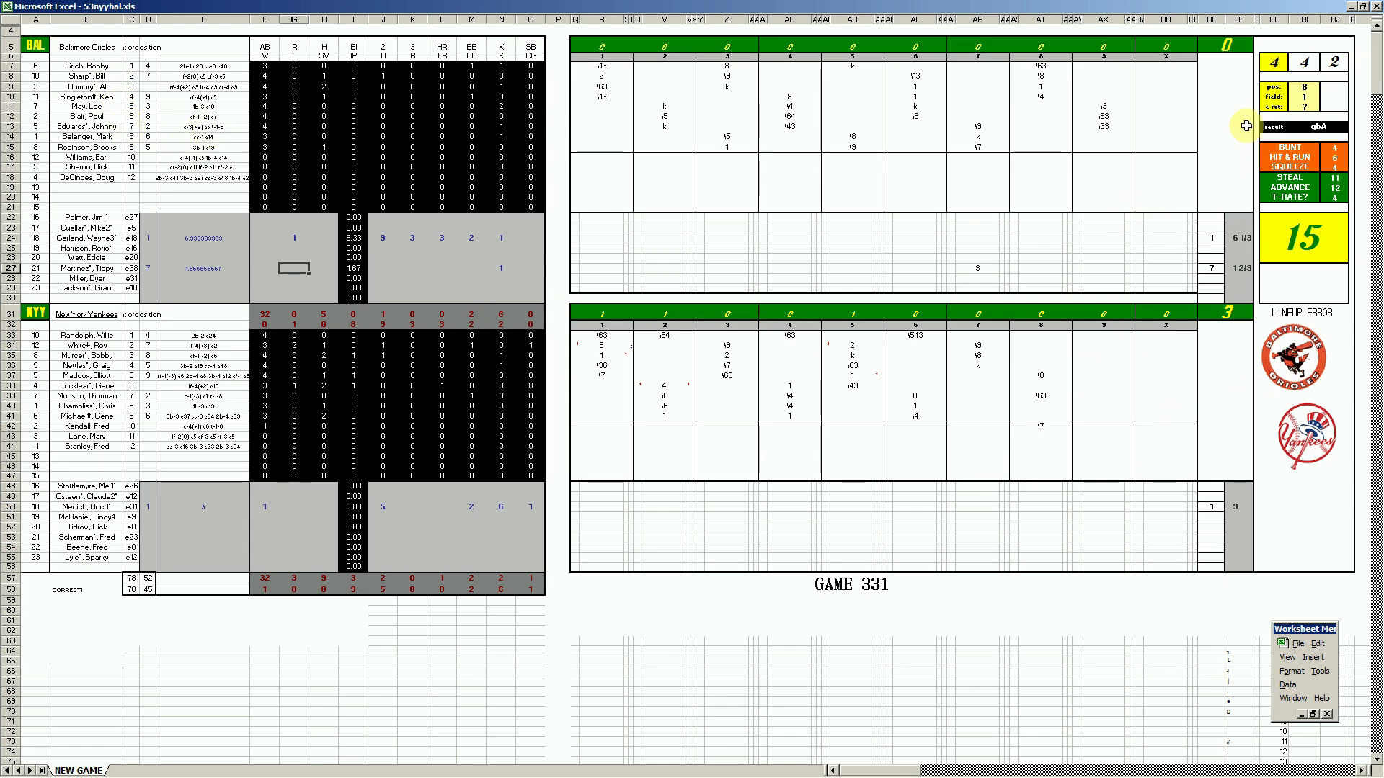
click(665, 388)
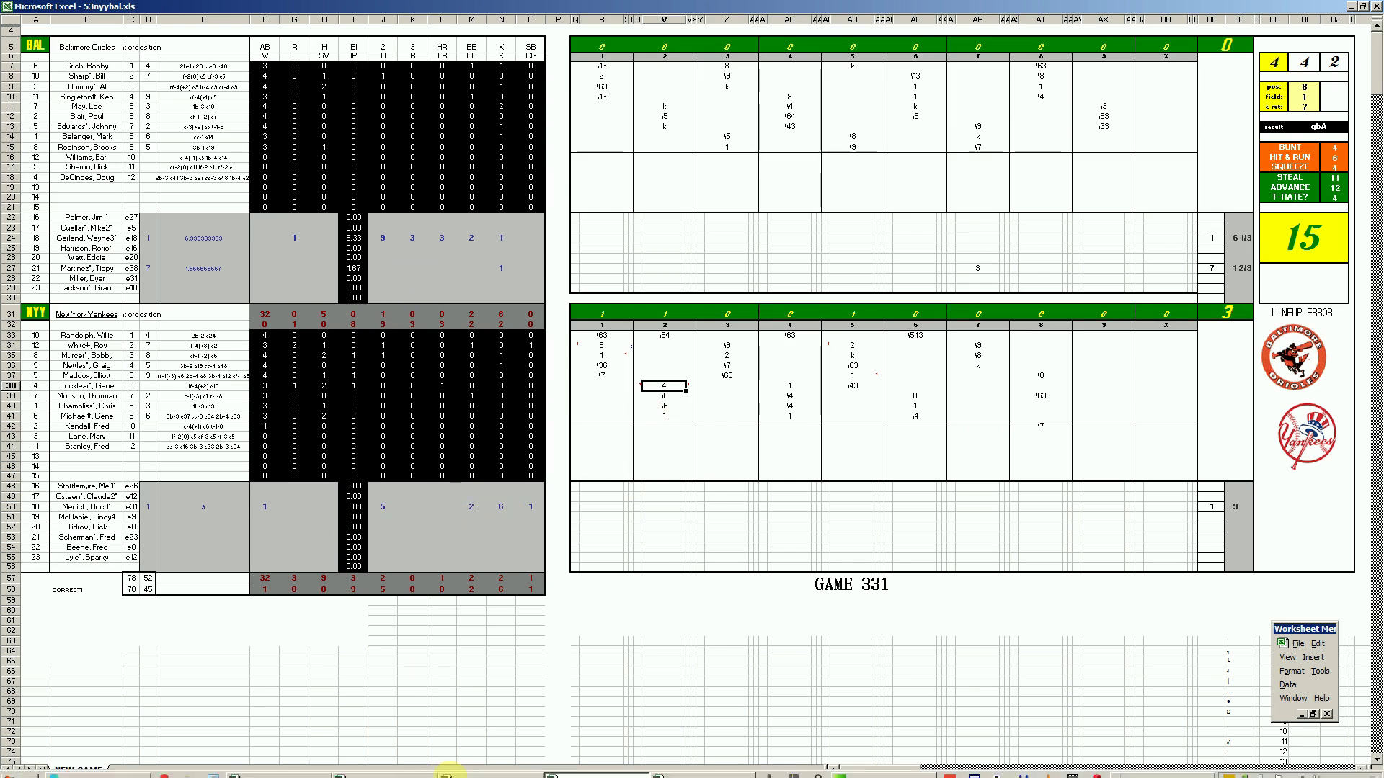
click(618, 769)
right_click(619, 769)
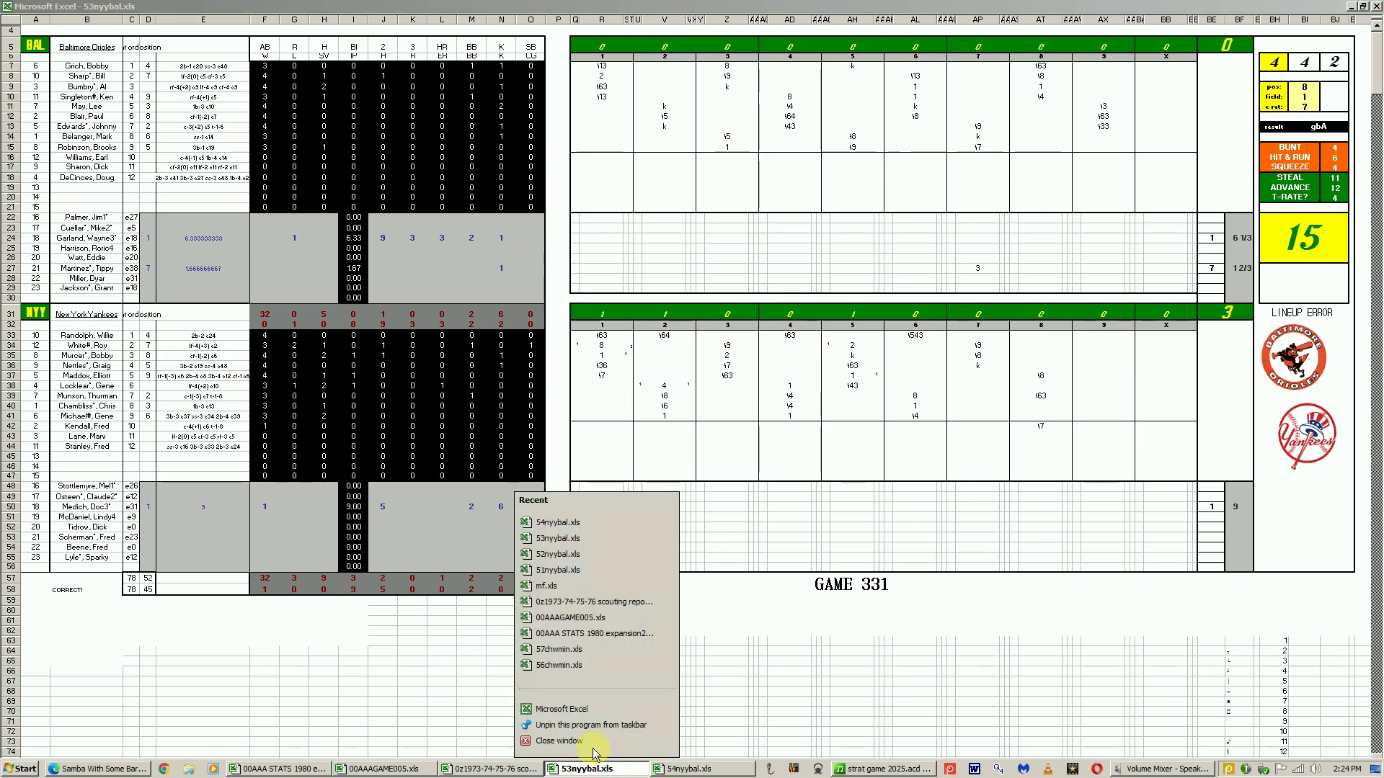
click(597, 748)
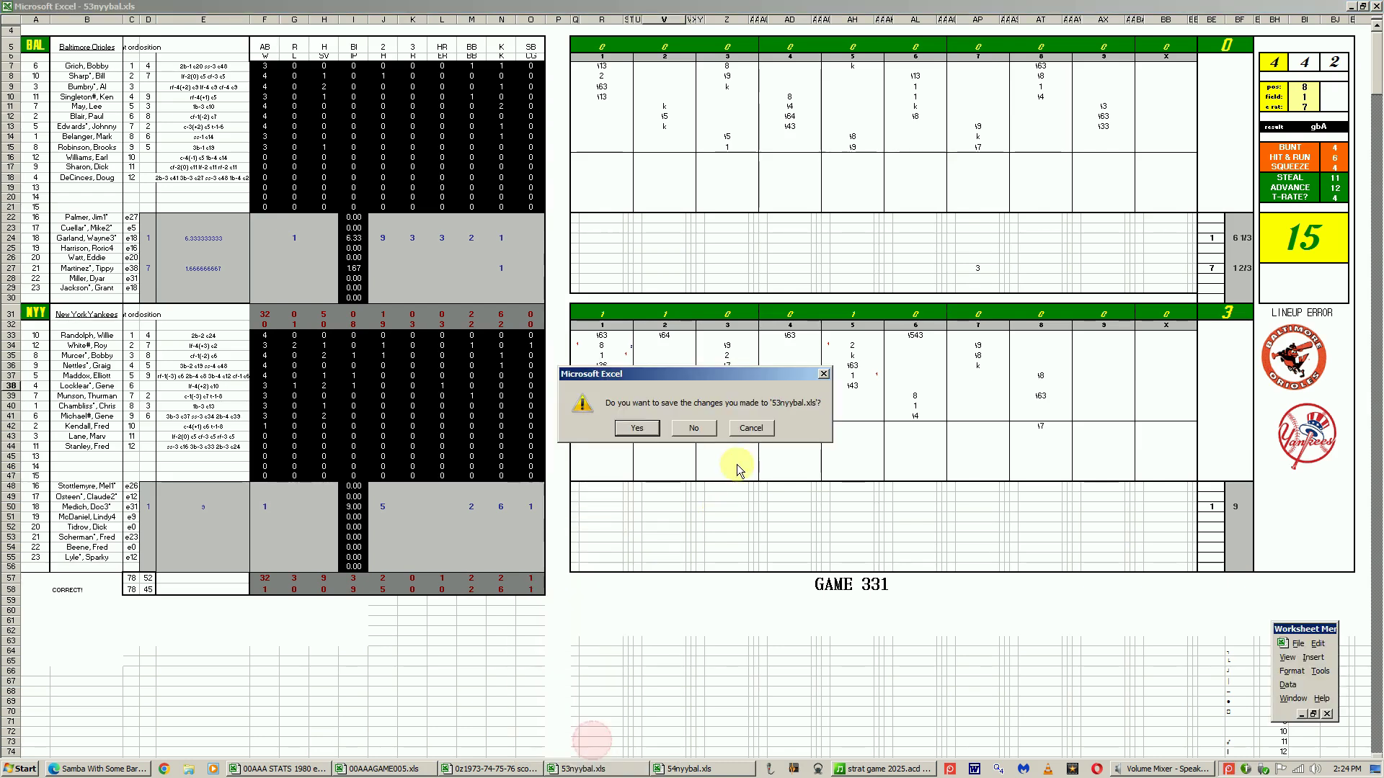
click(693, 428)
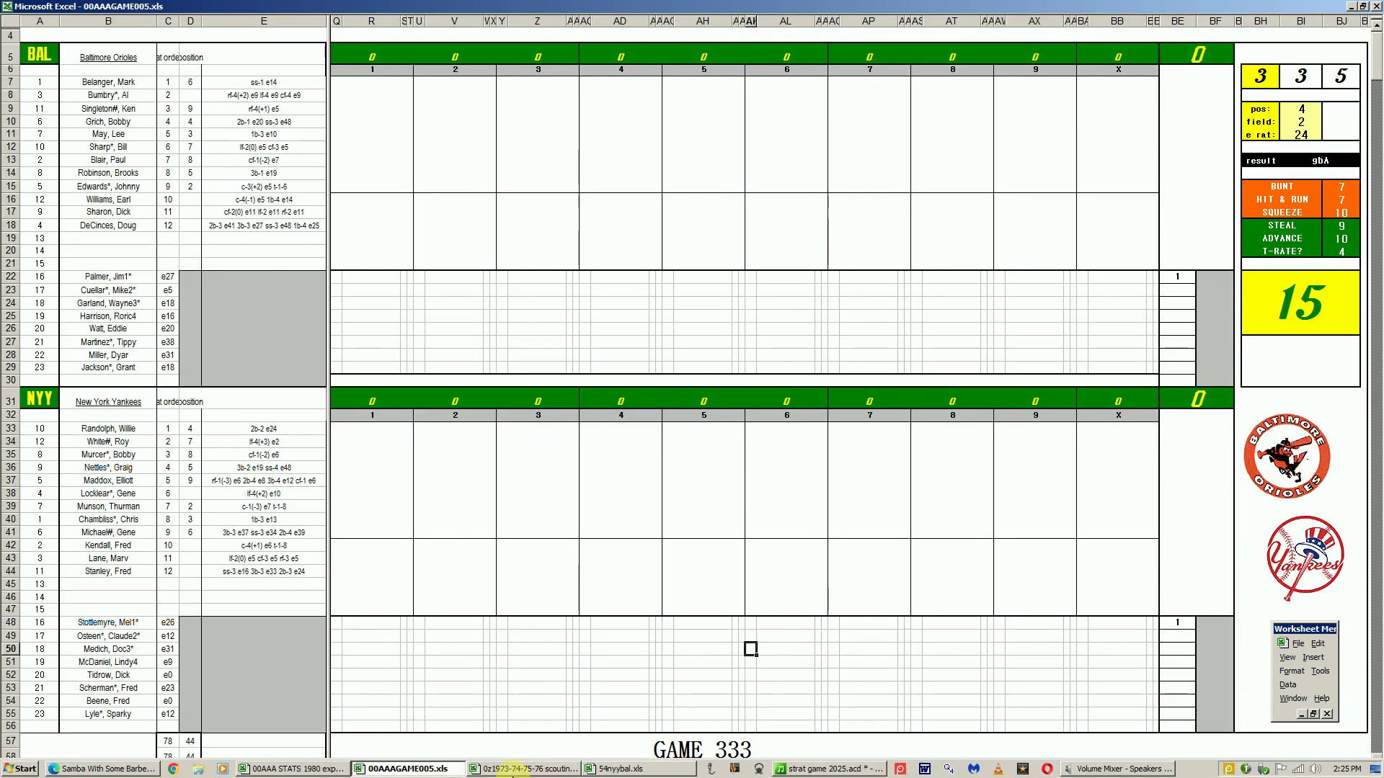
Step: Bring up 54nyybal.xls, review the Game 332 scoresheet, and close the workbook without saving
click(620, 769)
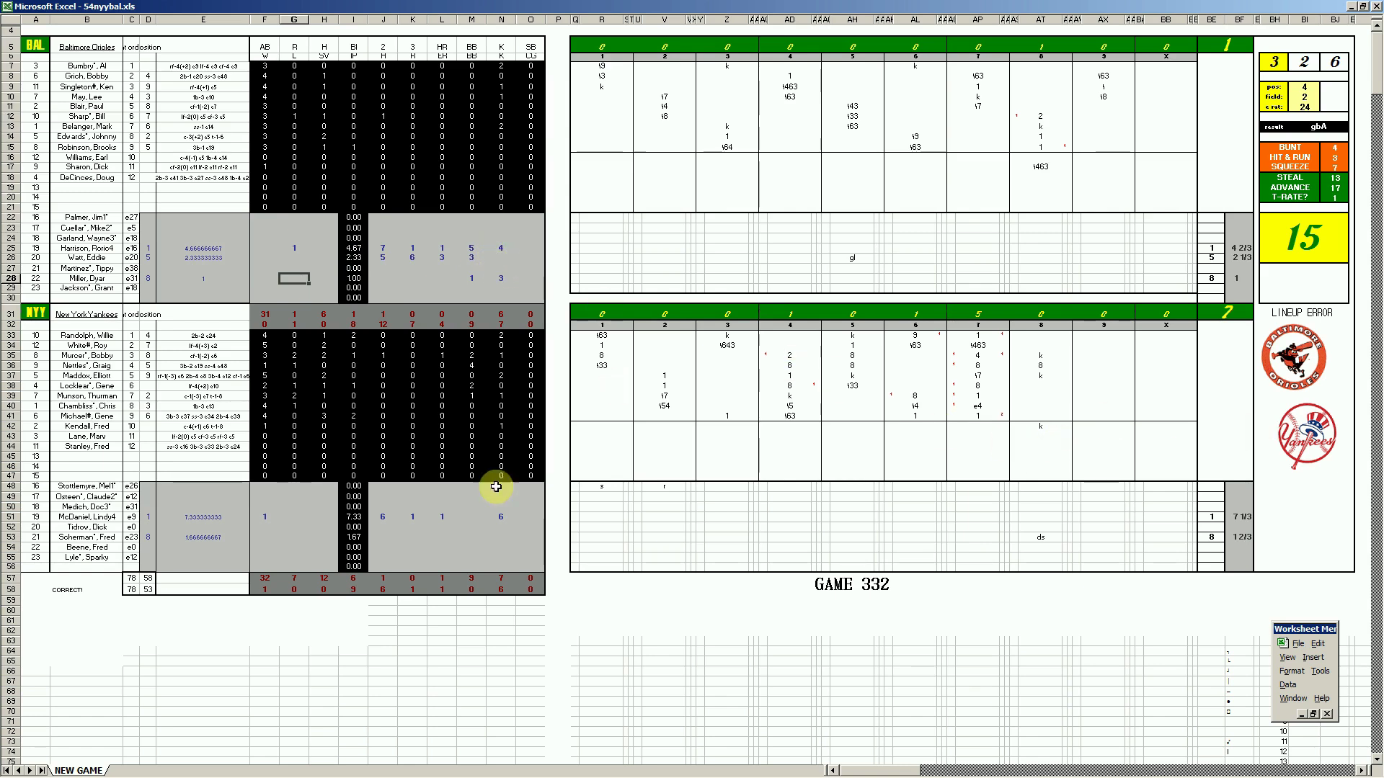
right_click(628, 769)
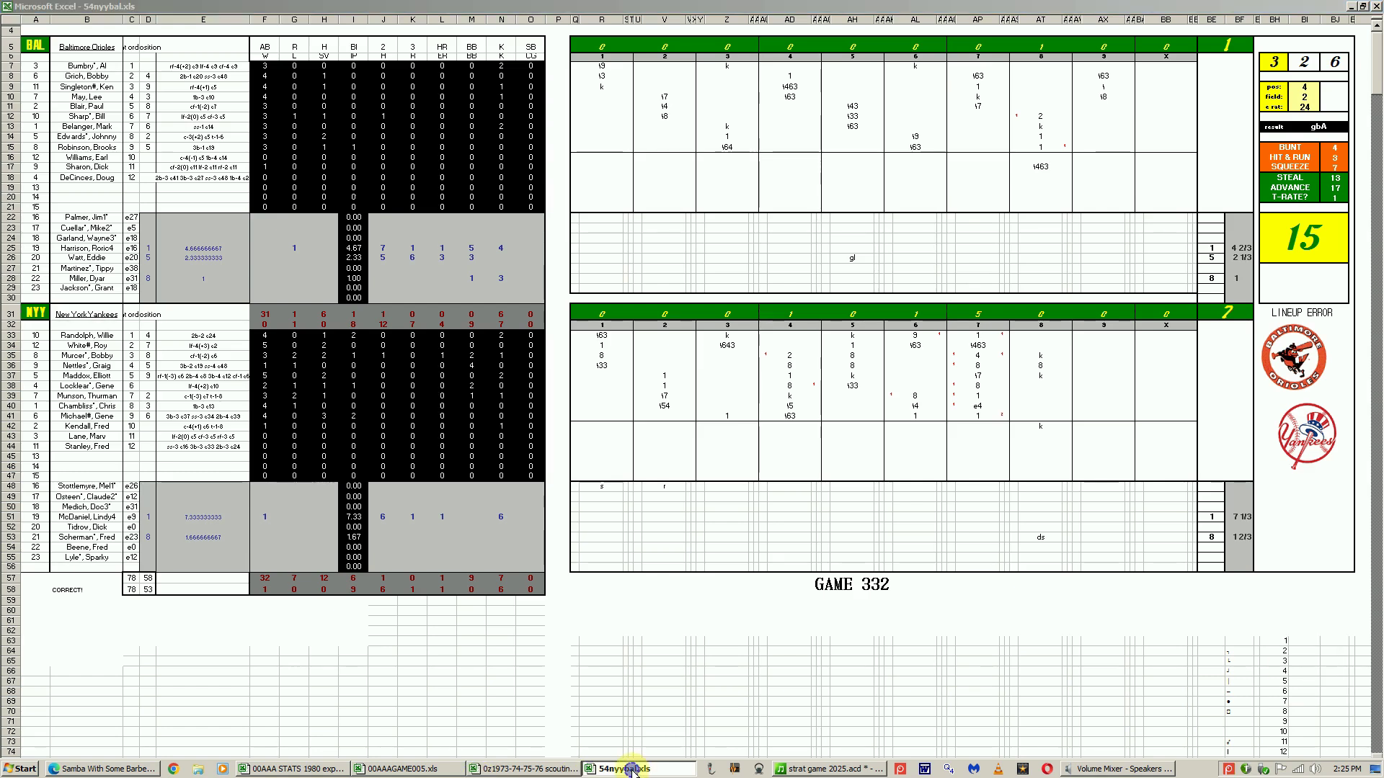
click(634, 750)
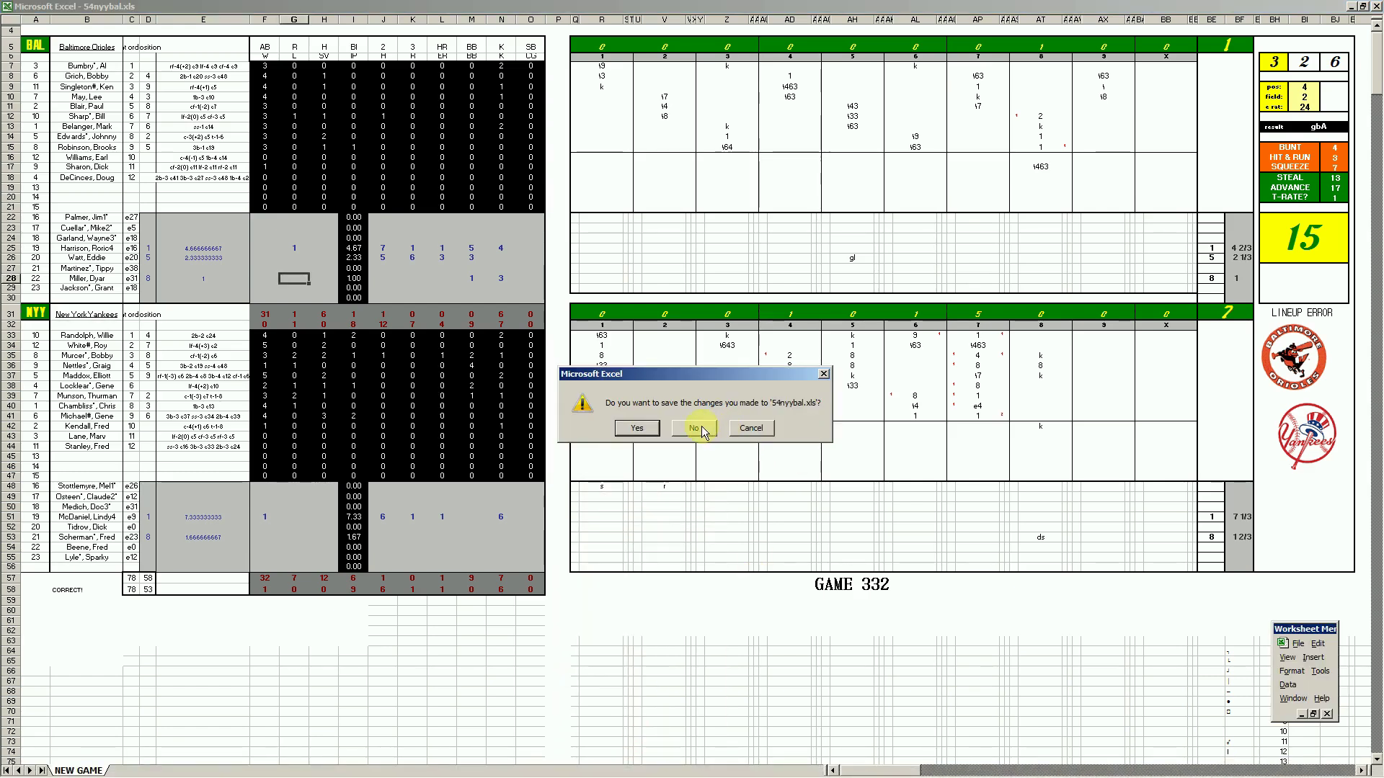
click(703, 428)
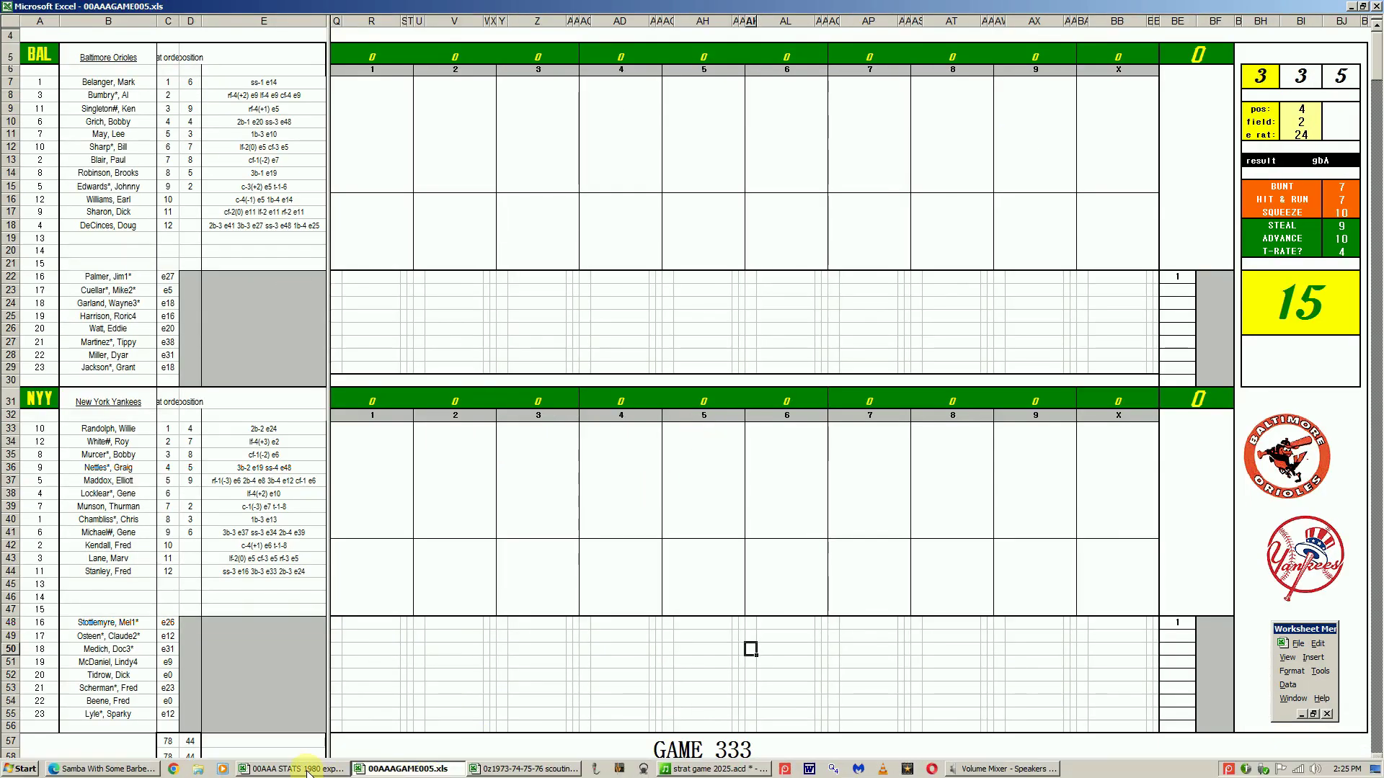
Step: Examine the AL East, North, Midwest and West standings on the print sheet of the 00AAA STATS 1980 workbook
click(308, 769)
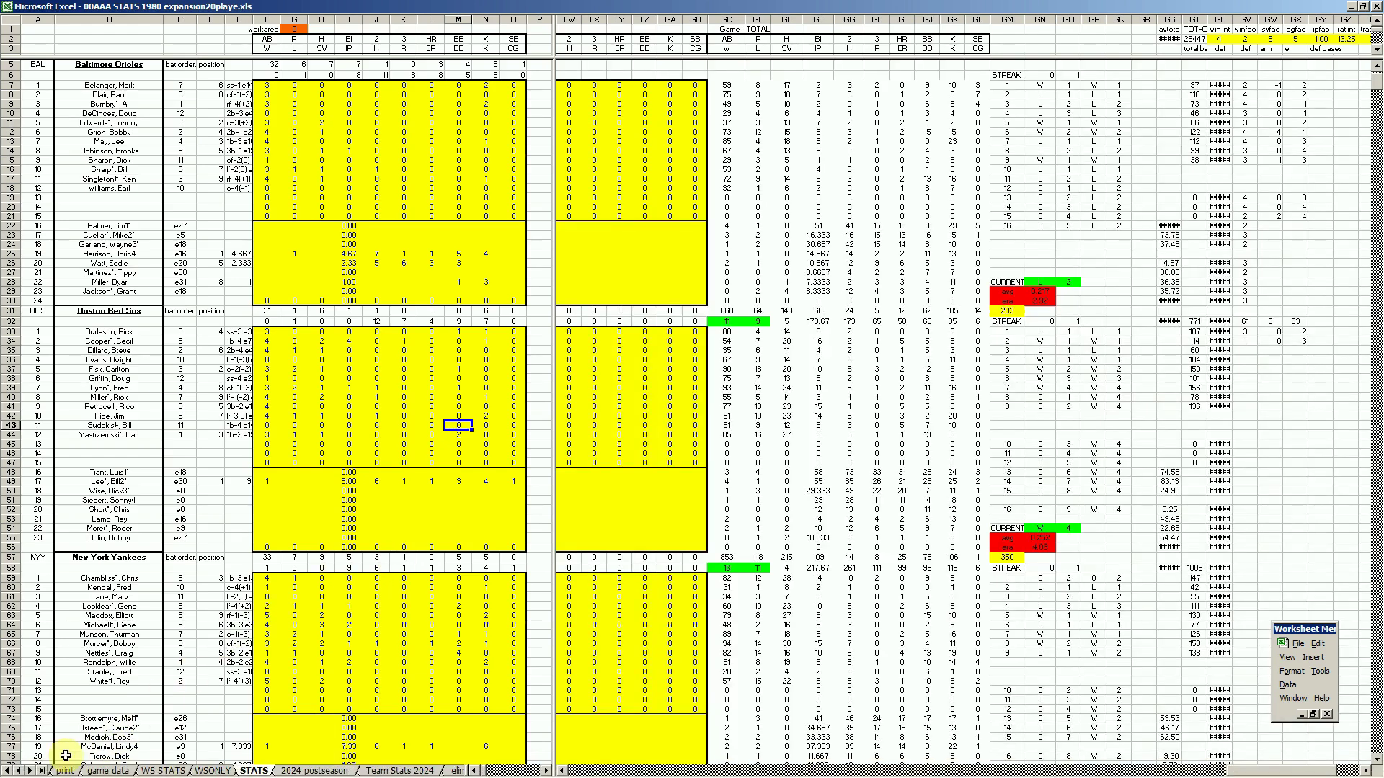
click(65, 770)
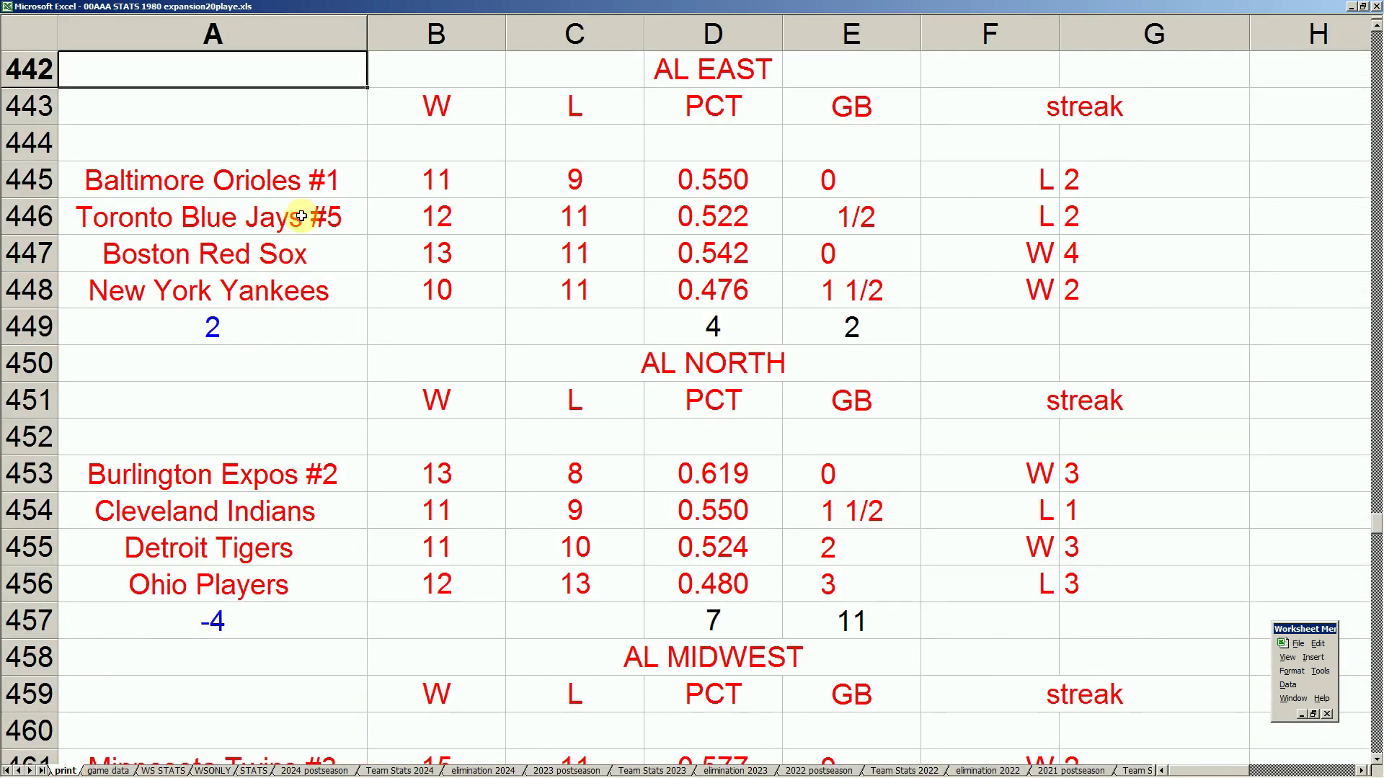
click(464, 189)
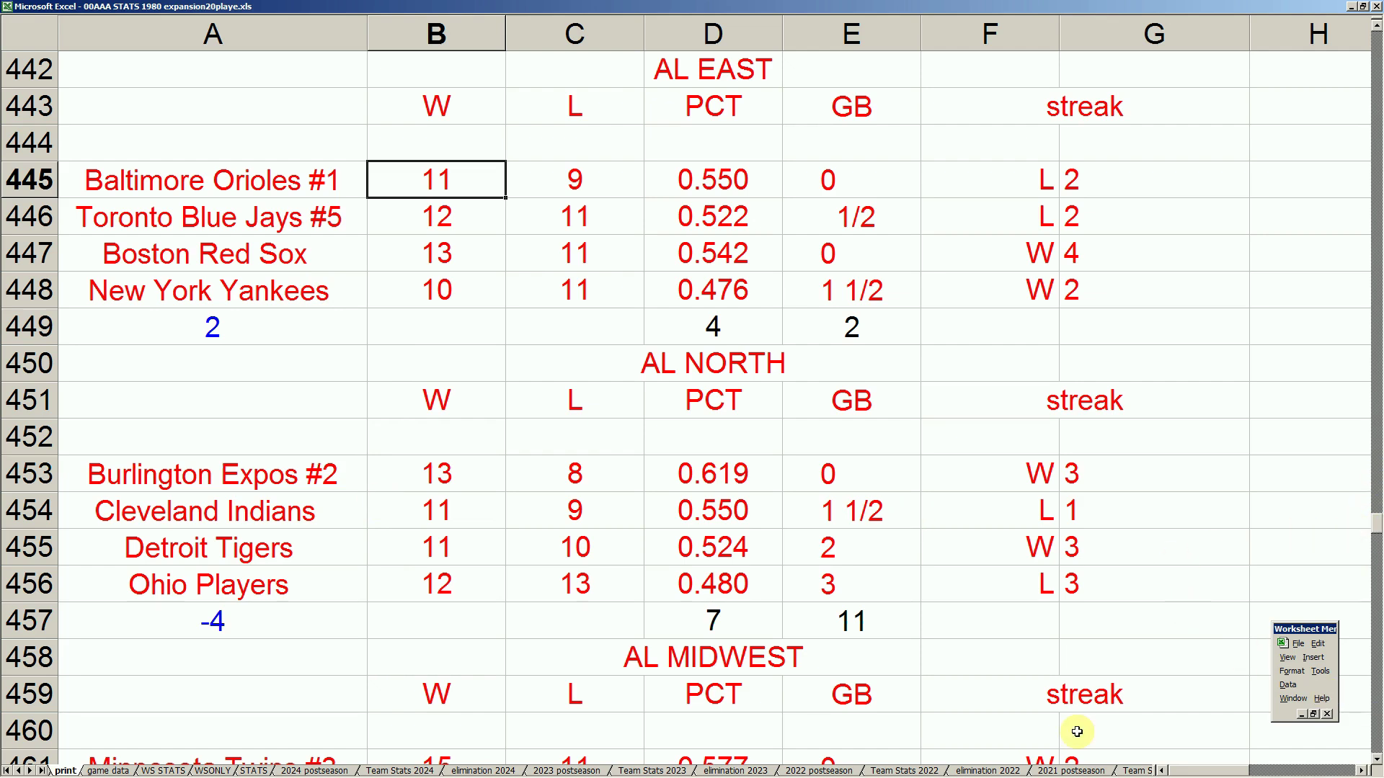
mouse_move(1365, 770)
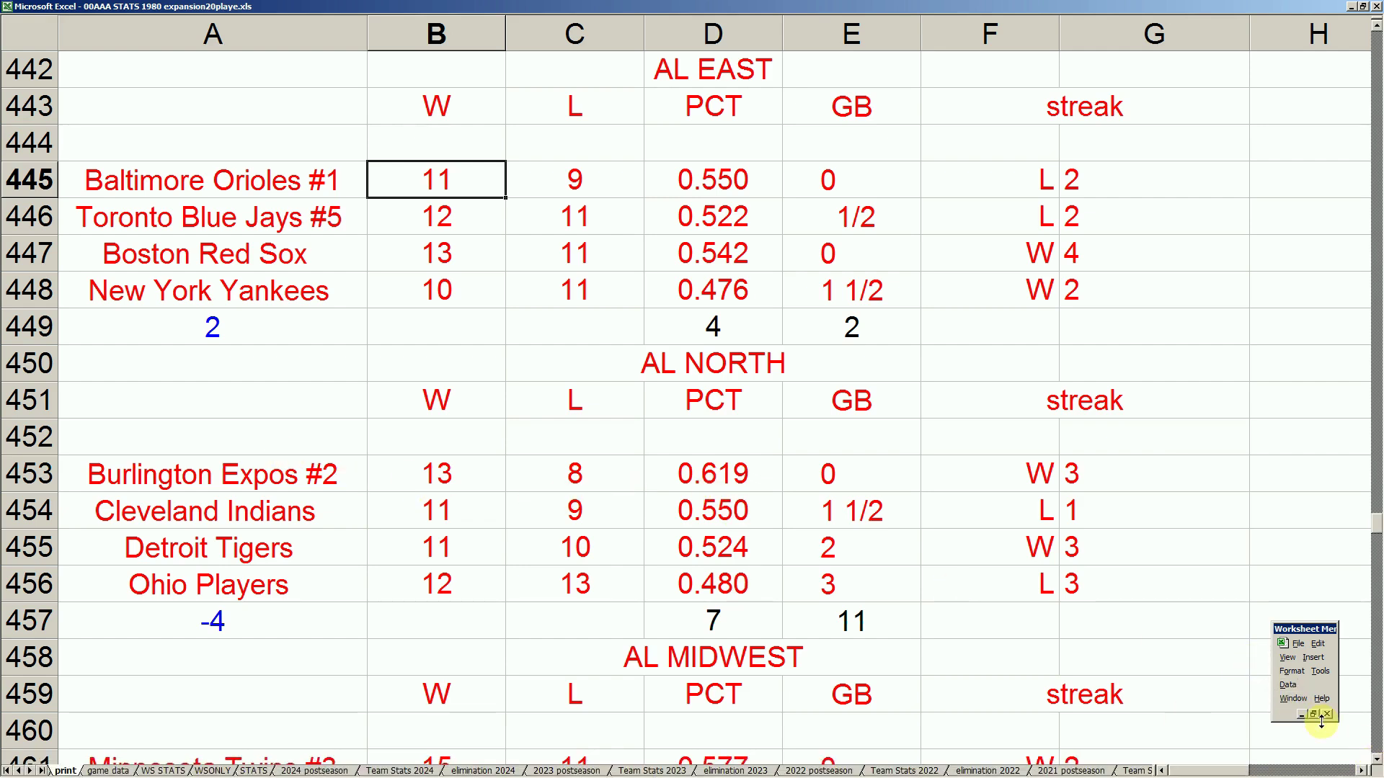
click(1377, 761)
click(1376, 761)
click(1377, 761)
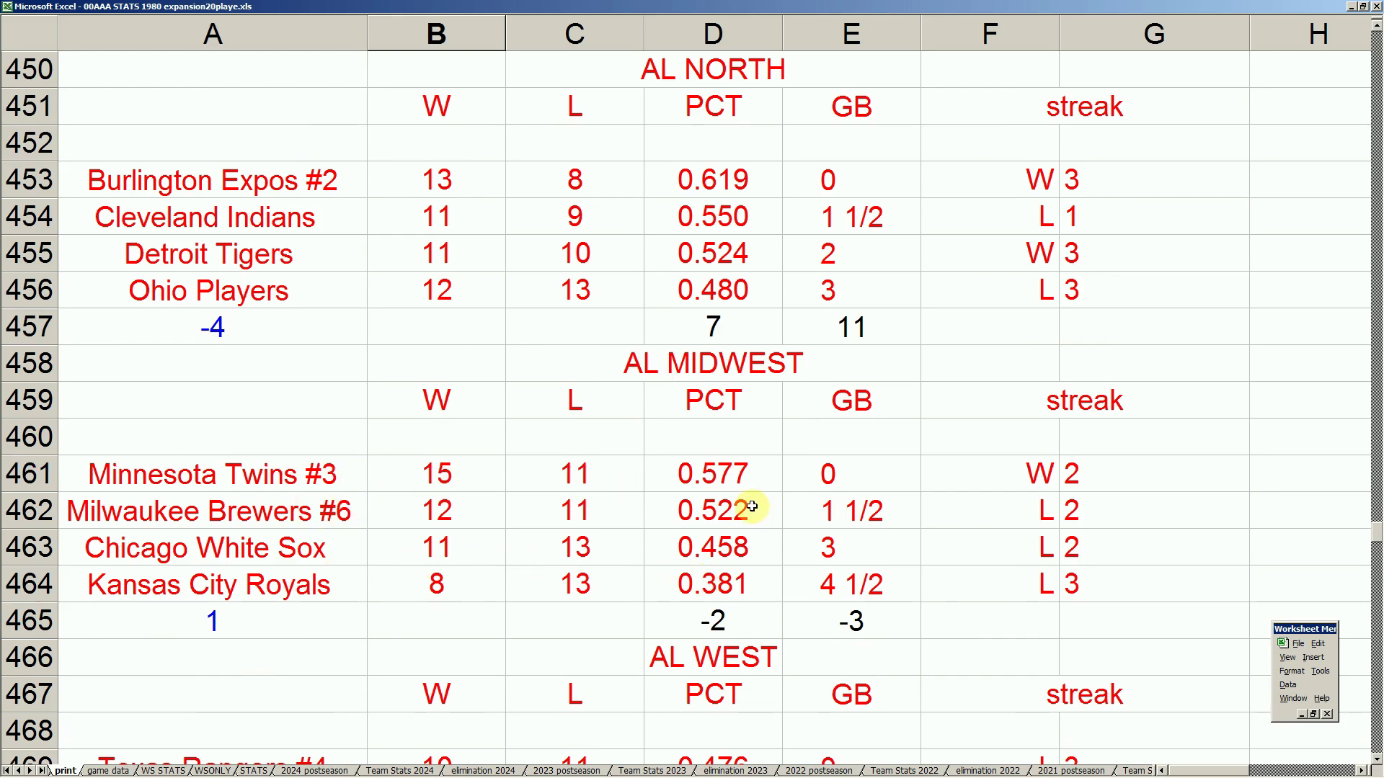
click(1377, 761)
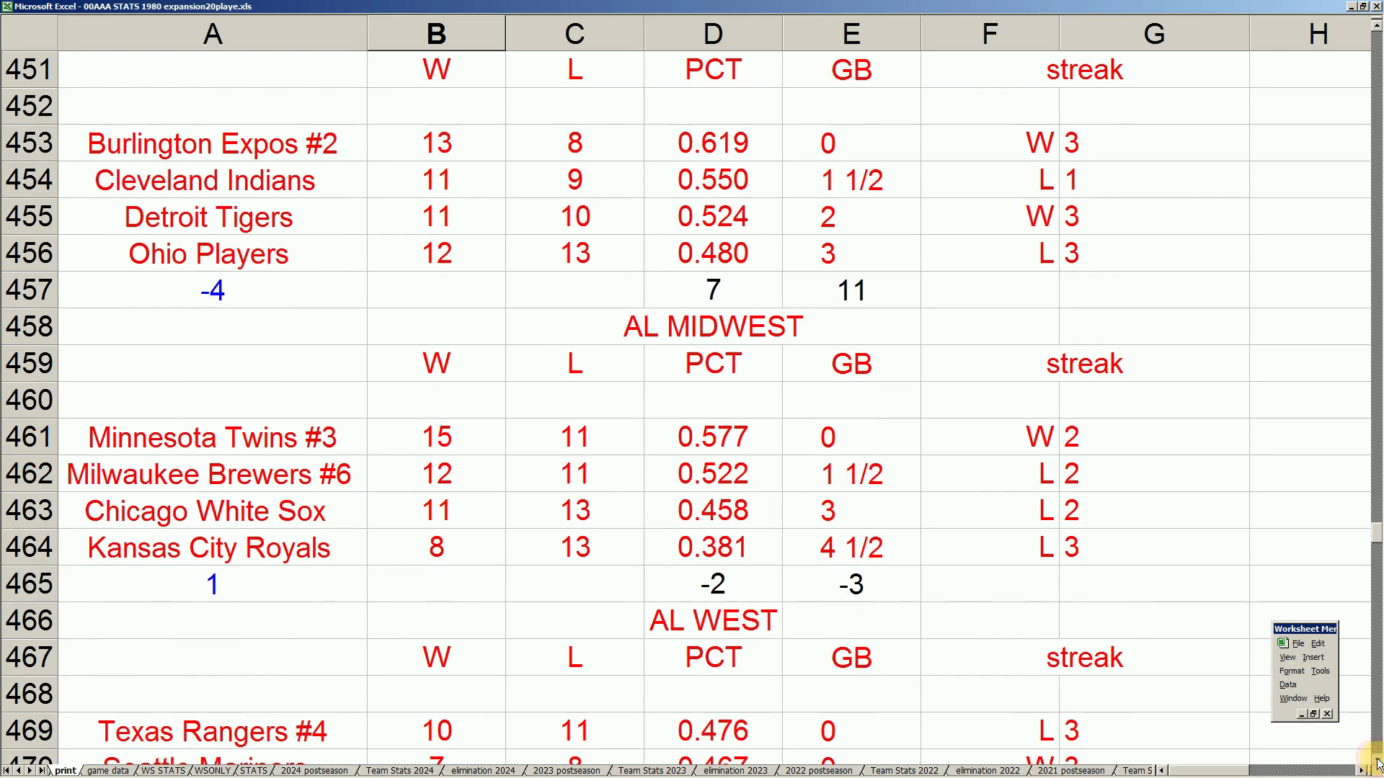
click(1376, 761)
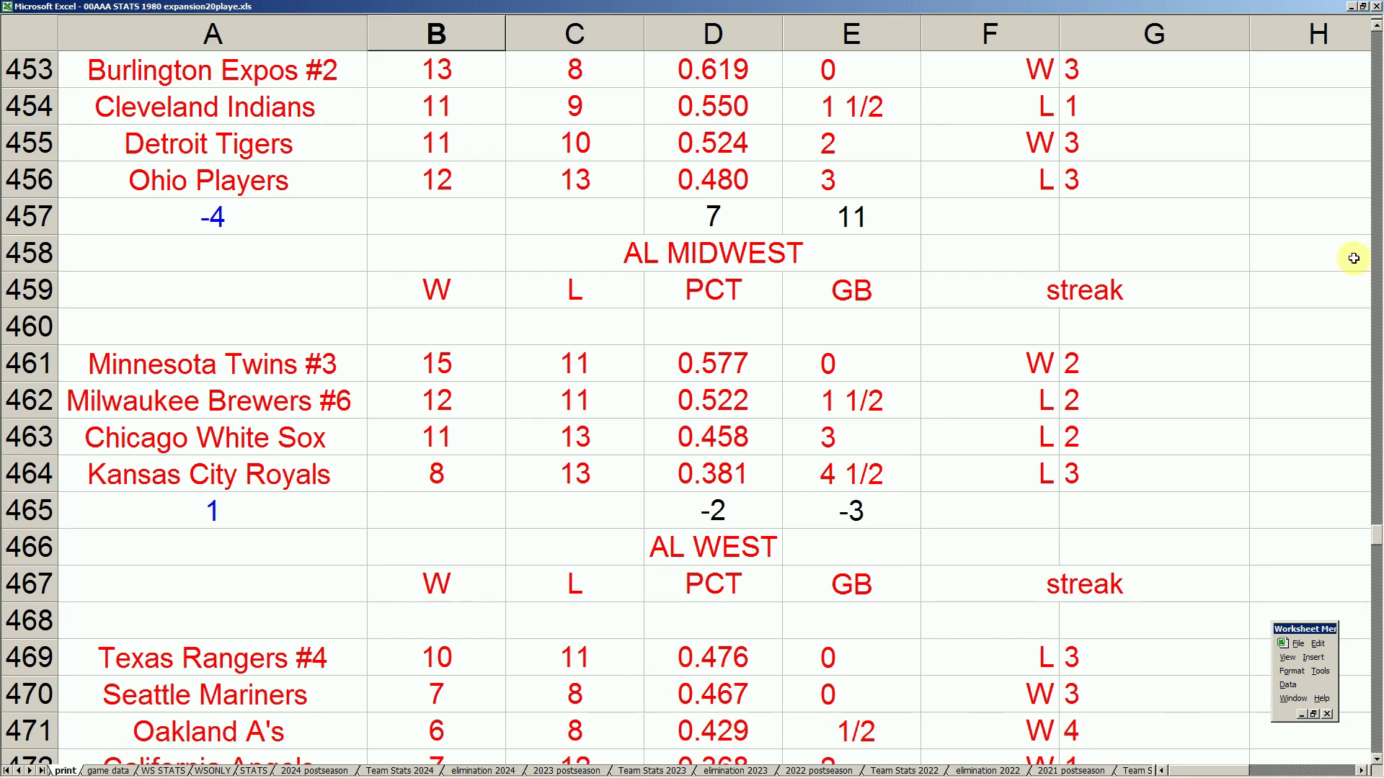
click(1377, 29)
click(1376, 29)
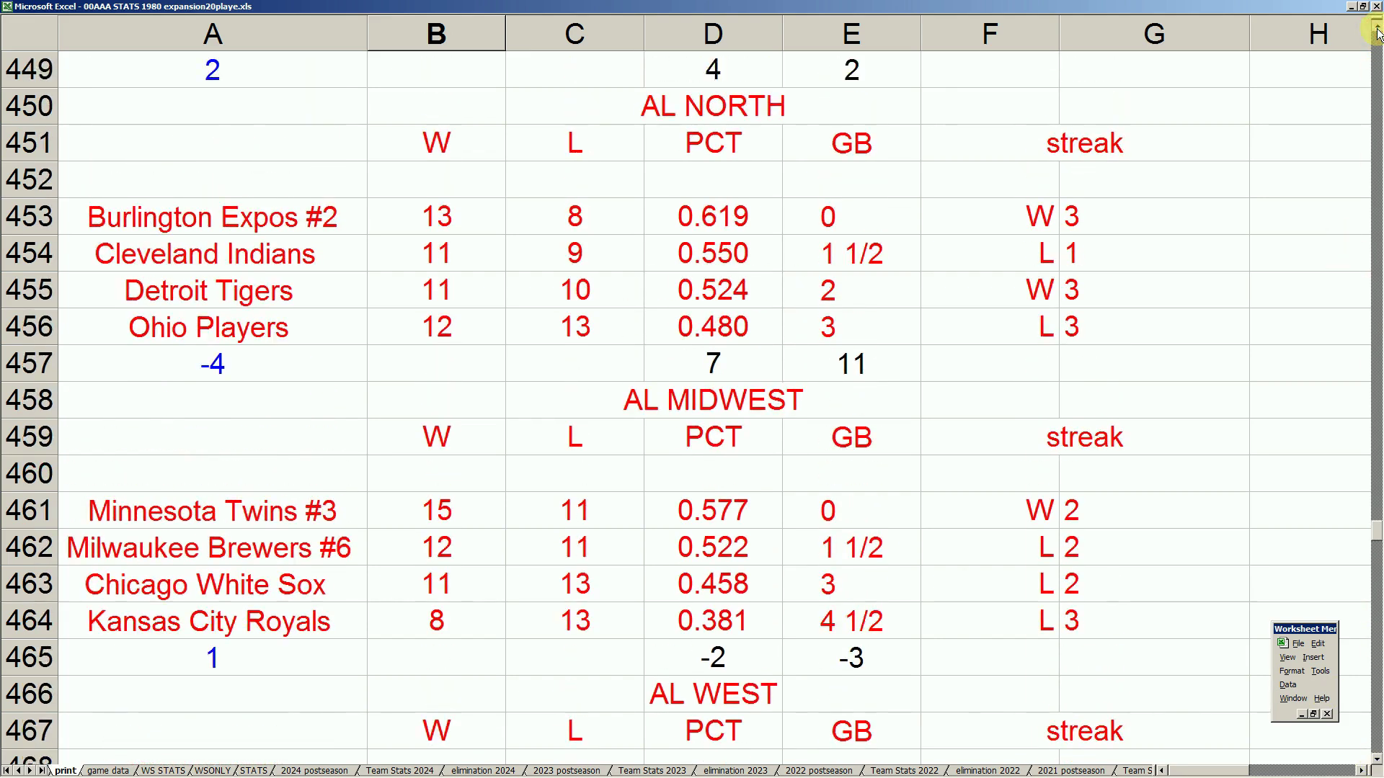
click(1377, 29)
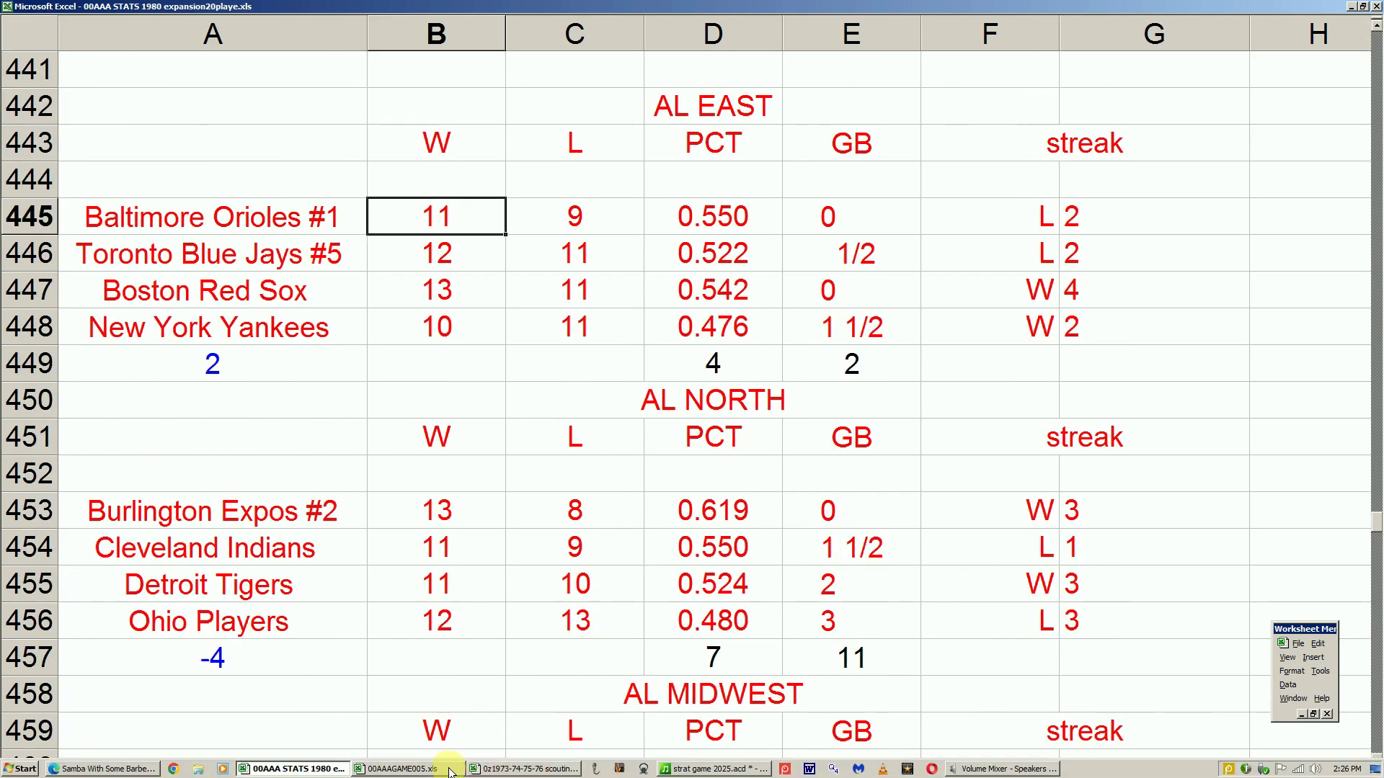
Step: Look at the Game 333 scoresheet in 00AAAGAME005.xls and recheck the AL East standings in the stats workbook
click(449, 772)
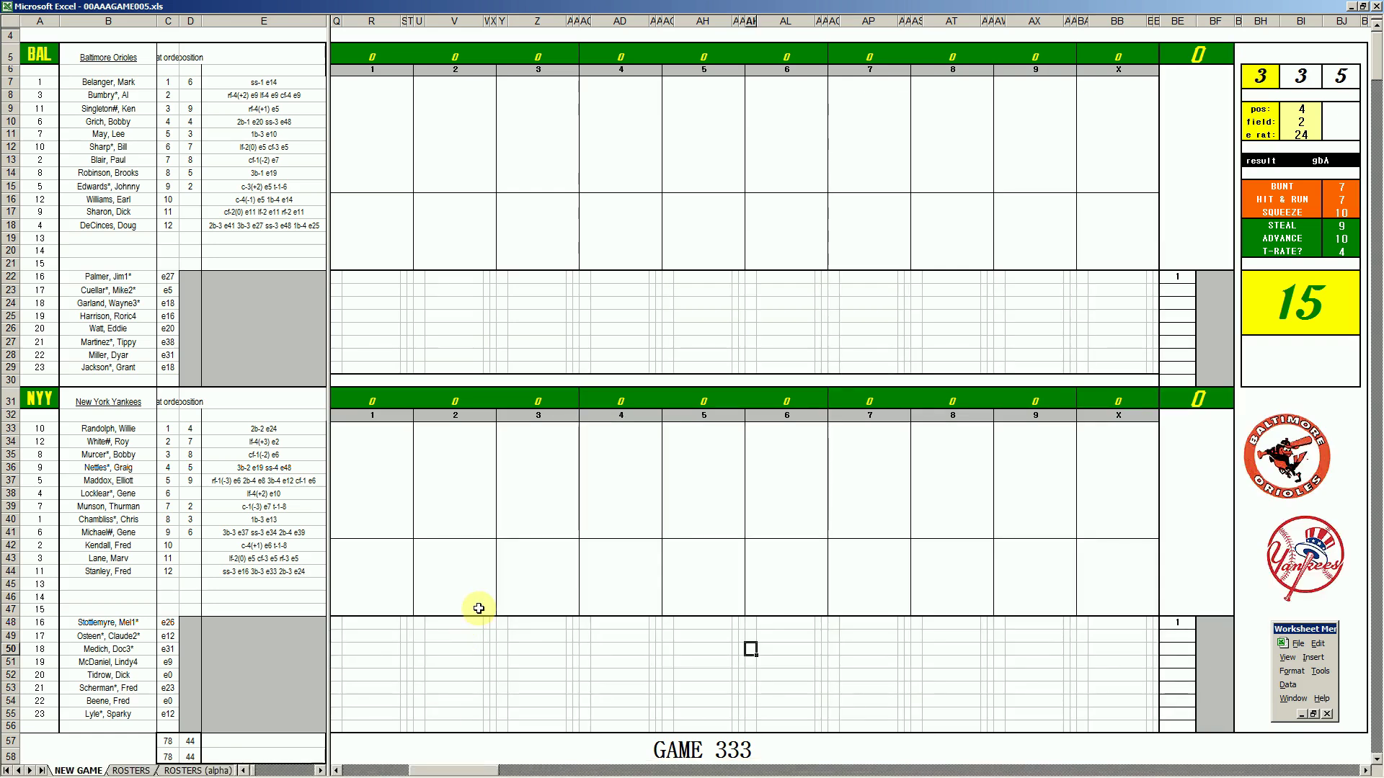
mouse_move(400, 772)
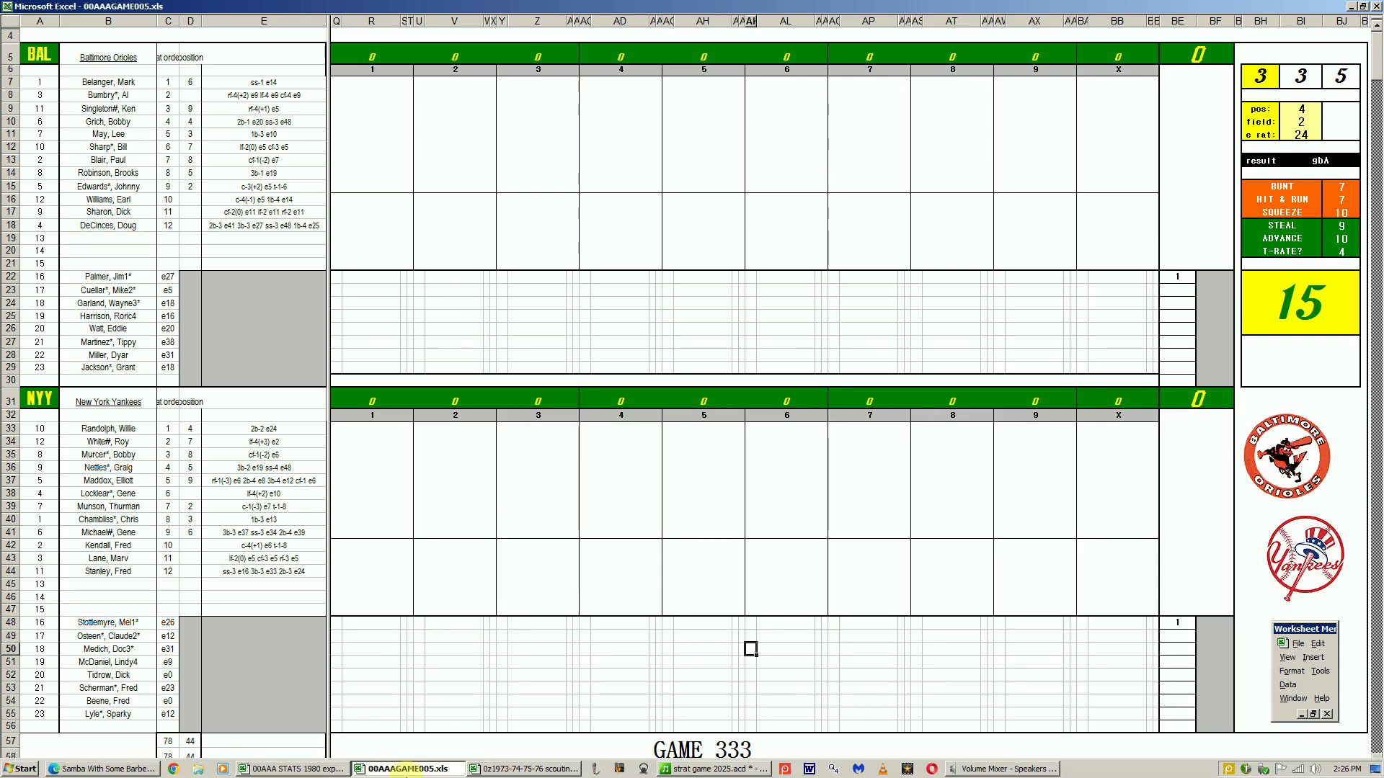
click(338, 770)
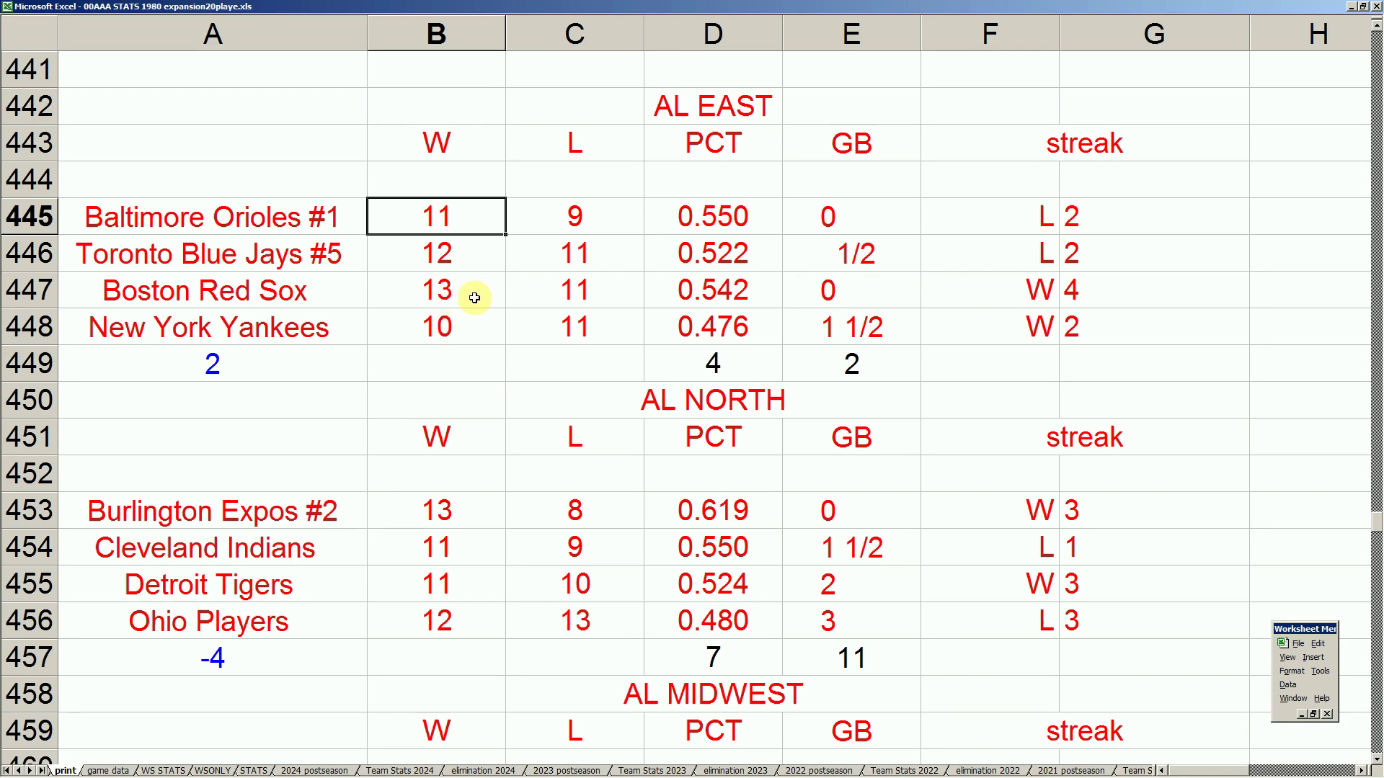
mouse_move(493, 775)
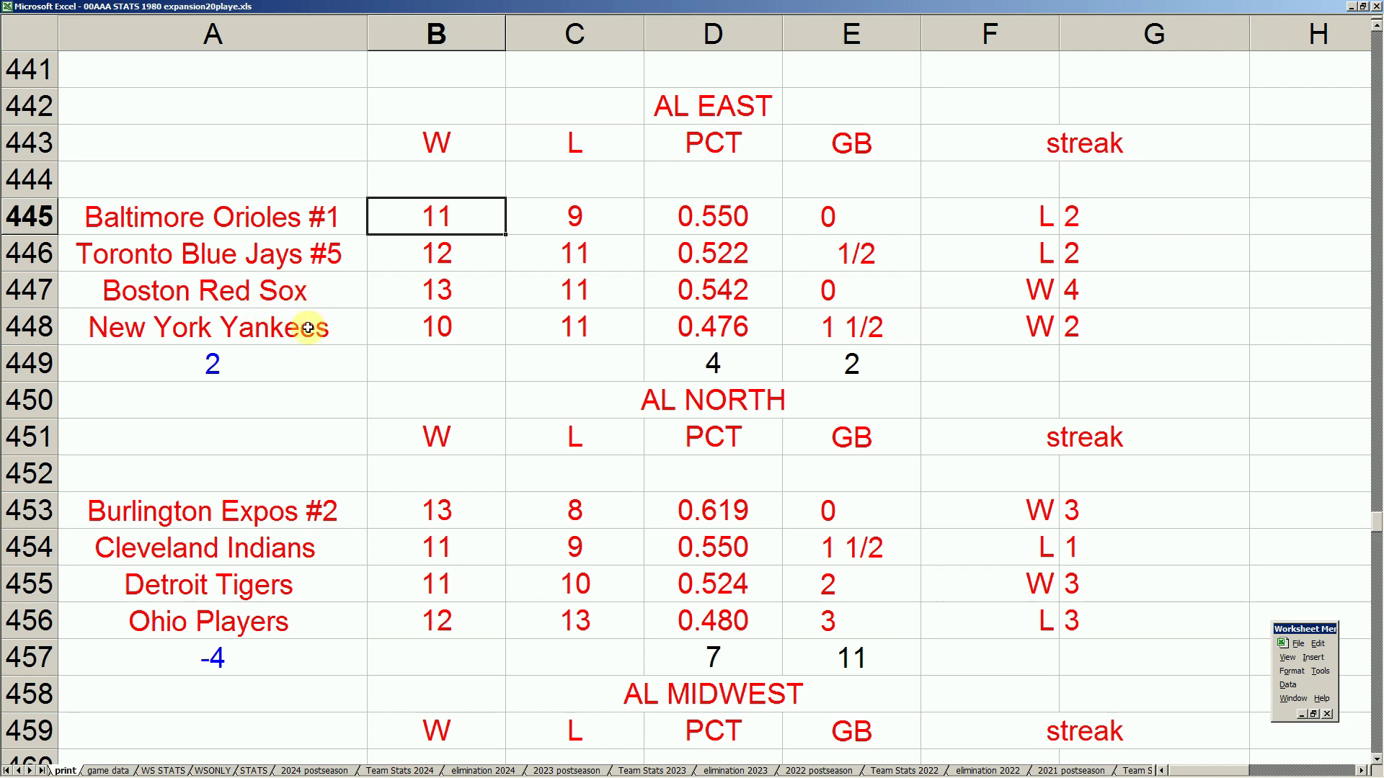
mouse_move(274, 774)
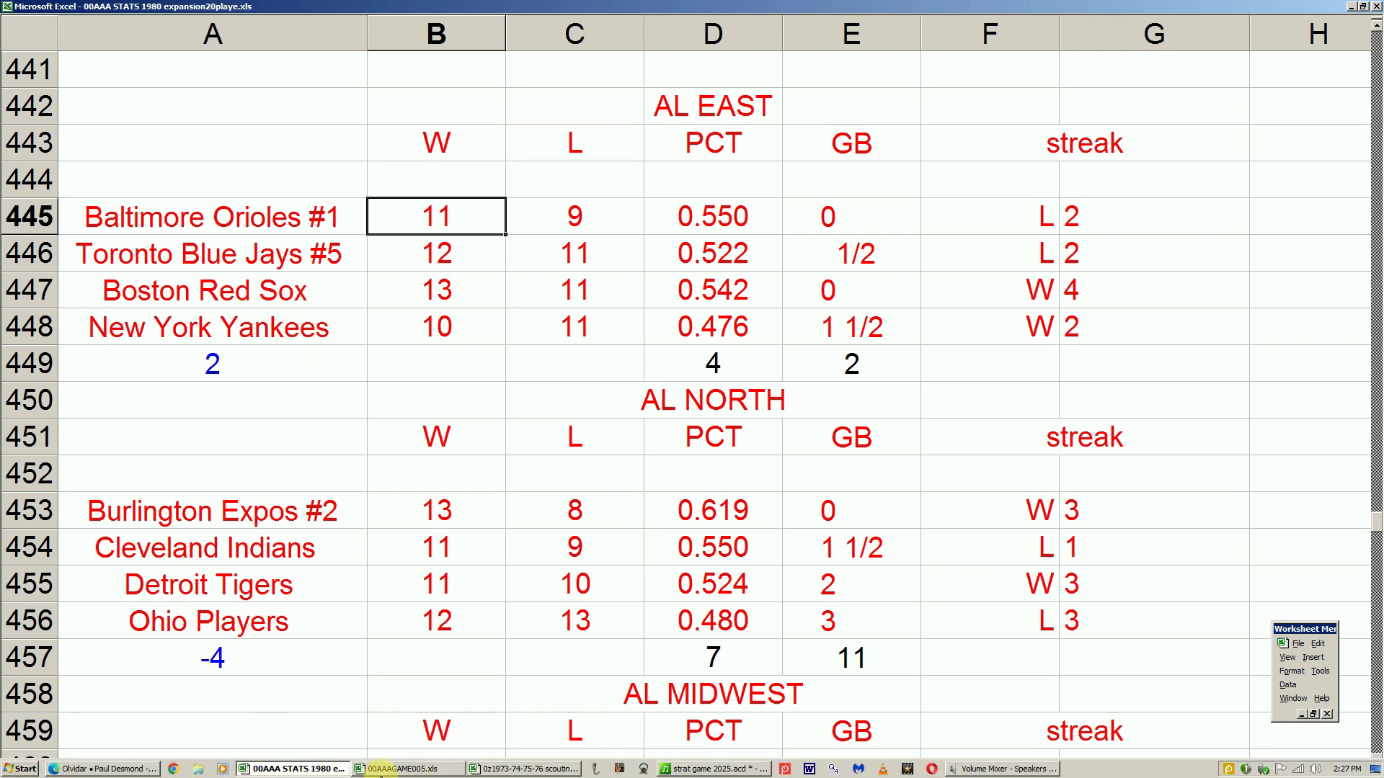
Step: In 00AAAGAME005.xls, record the first-inning results of Baltimore's first two listed batters: \\8 in R7 and 1 in R8
click(380, 771)
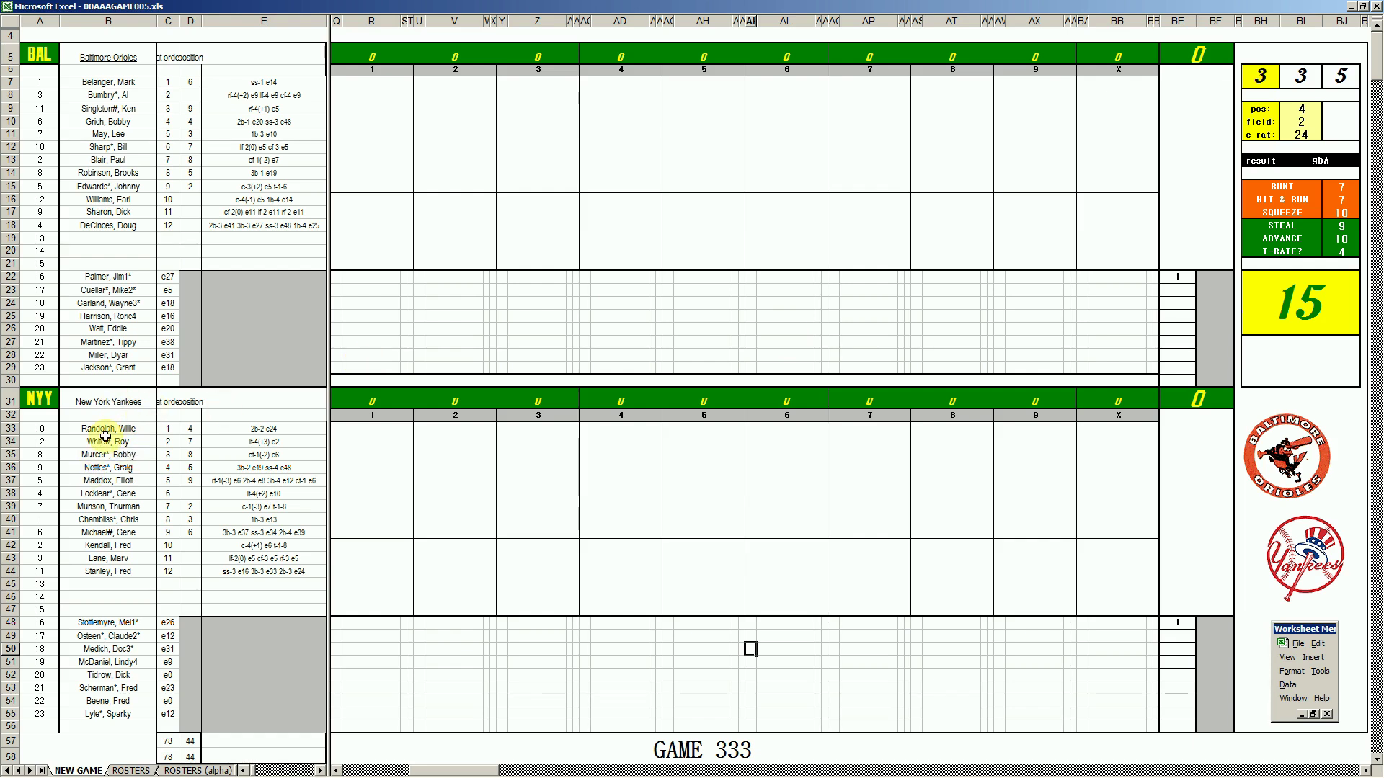
click(378, 87)
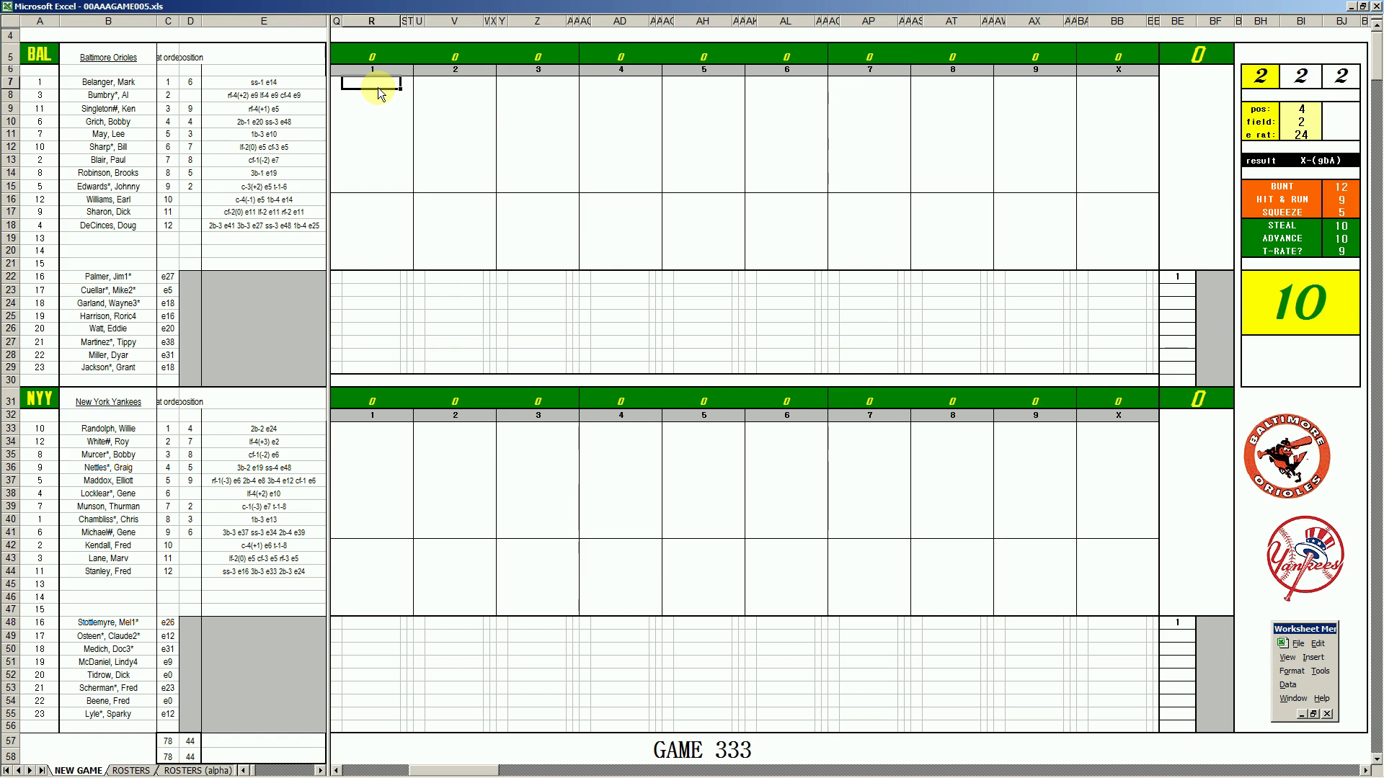
text(\8)
key(Return)
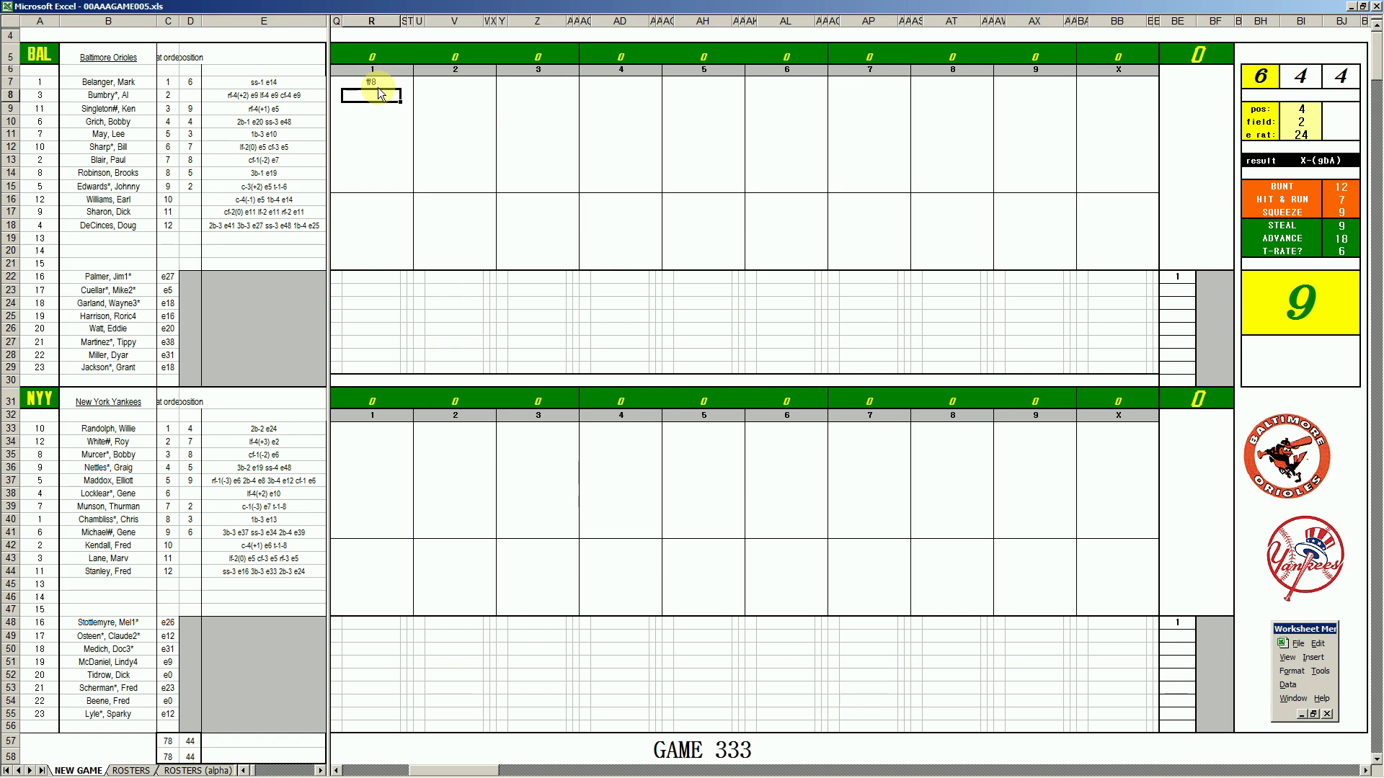
text(1)
key(Return)
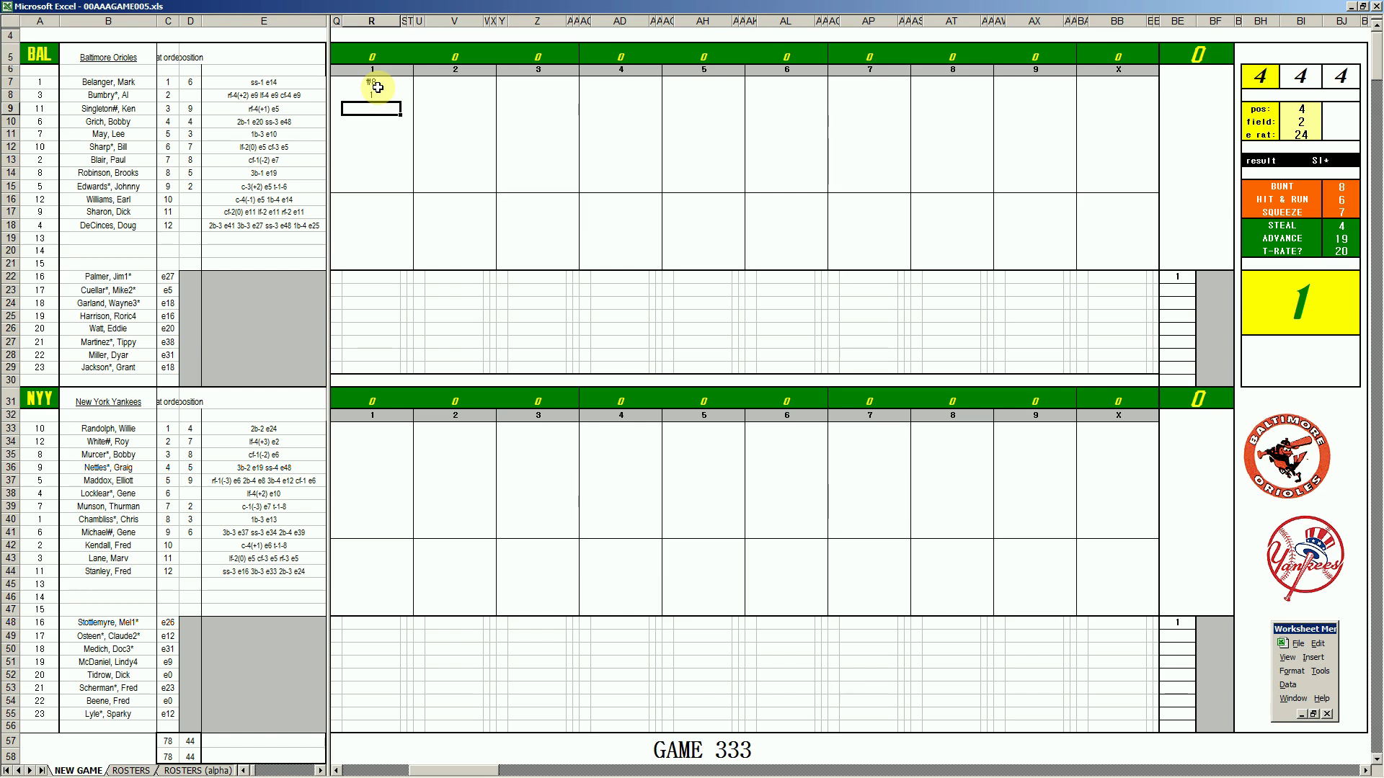
Step: Record Baltimore's first-inning results 2 in R9 and \63 in R10, marking the RBI in S10 and the run in Q8
text(2)
key(Return)
key(Return)
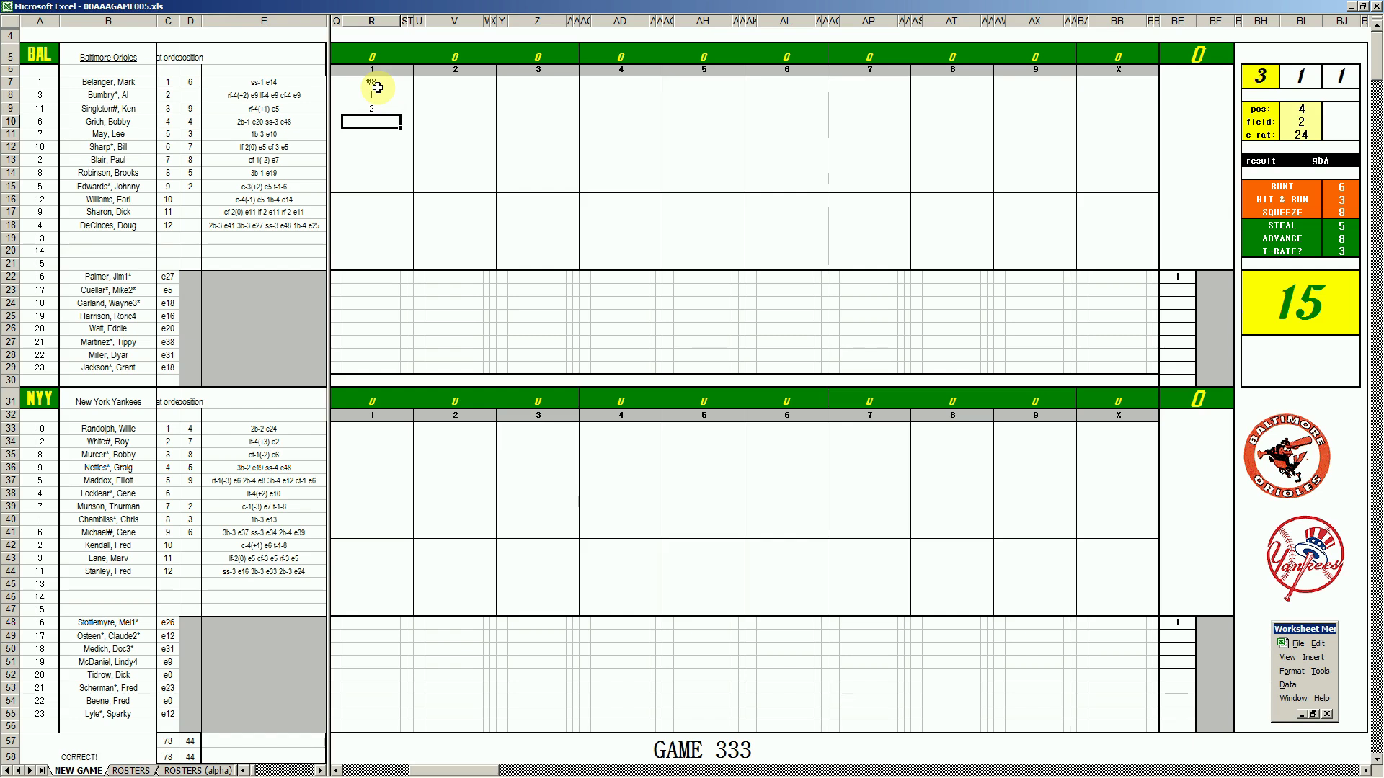
text(#63)
key(Return)
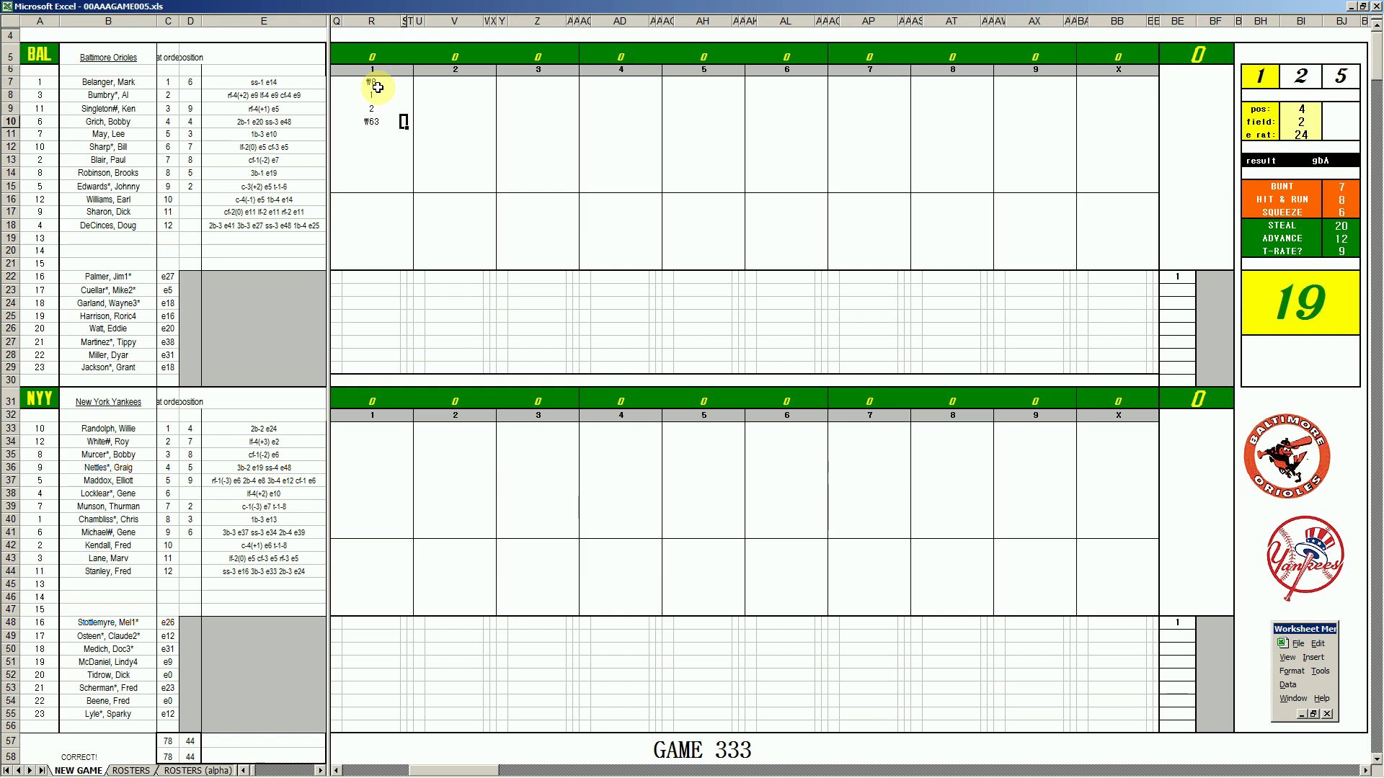
key(Up)
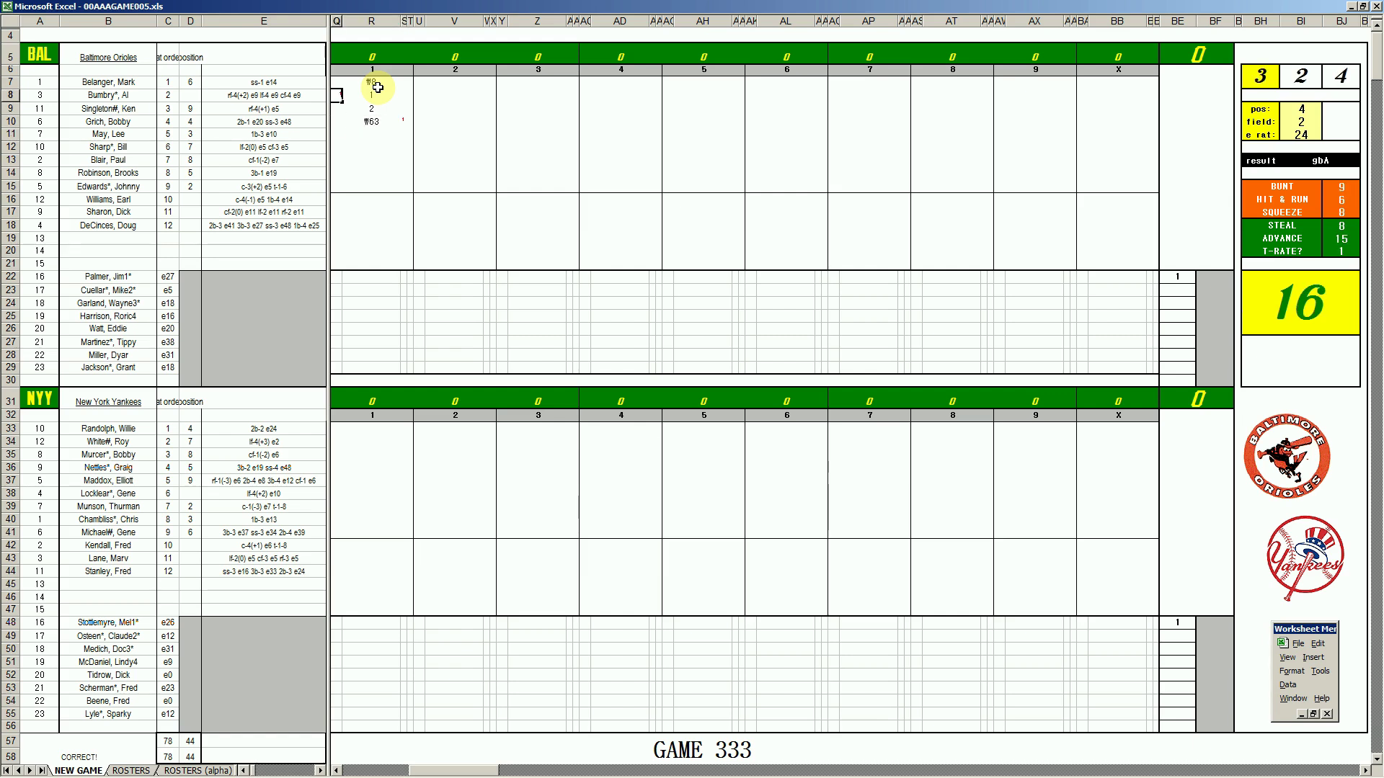
key(Return)
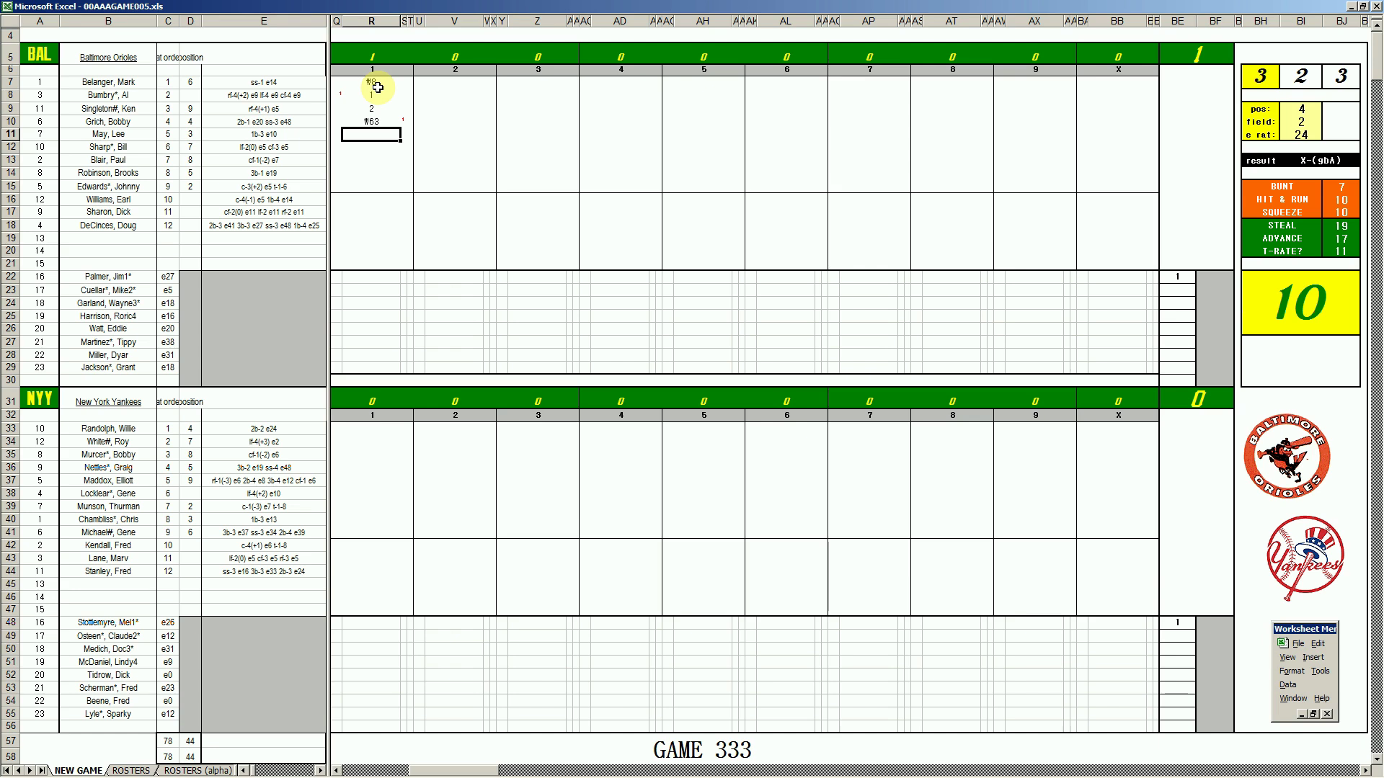
Step: Complete Baltimore's first inning with 2 in R11 and its RBI in S11, the run as 1 in Q9, and \4 in R12
text(2)
key(Return)
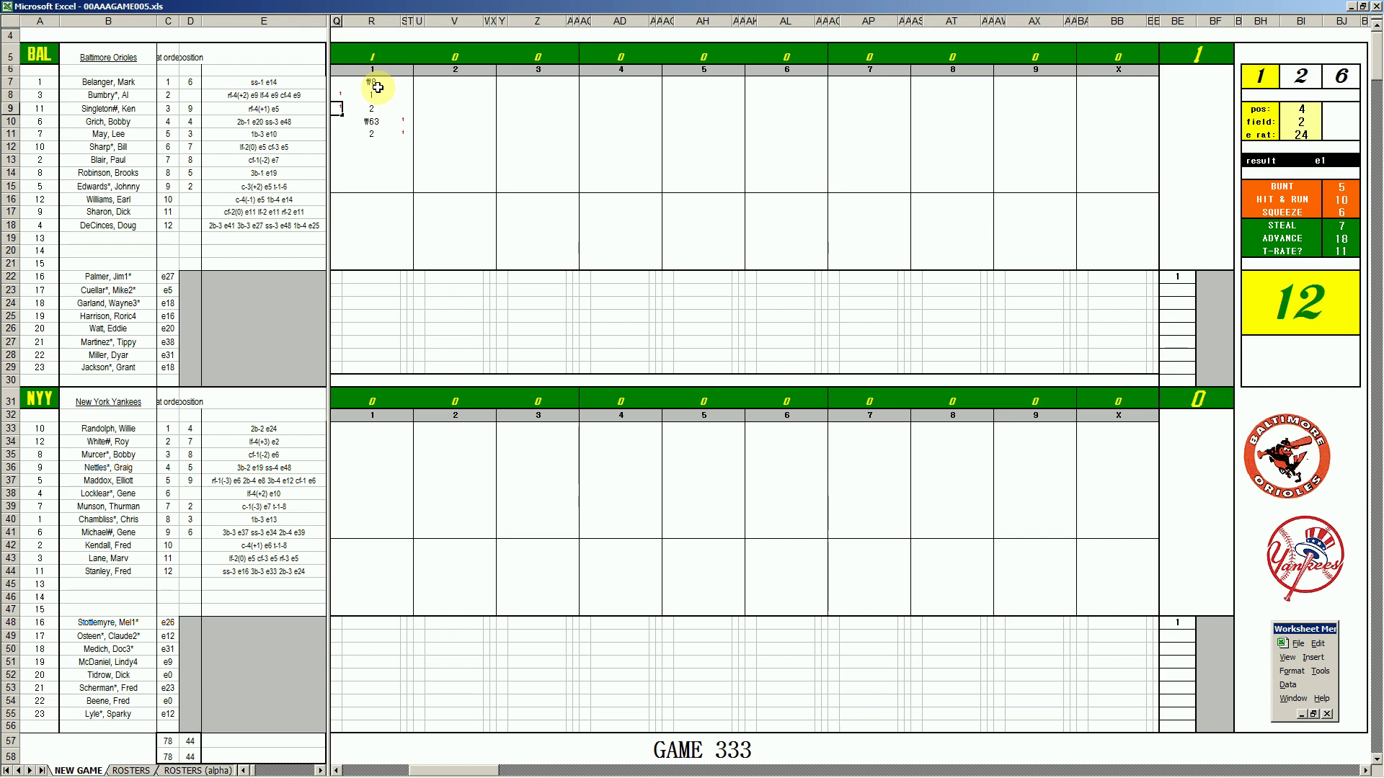
text(1)
key(Return)
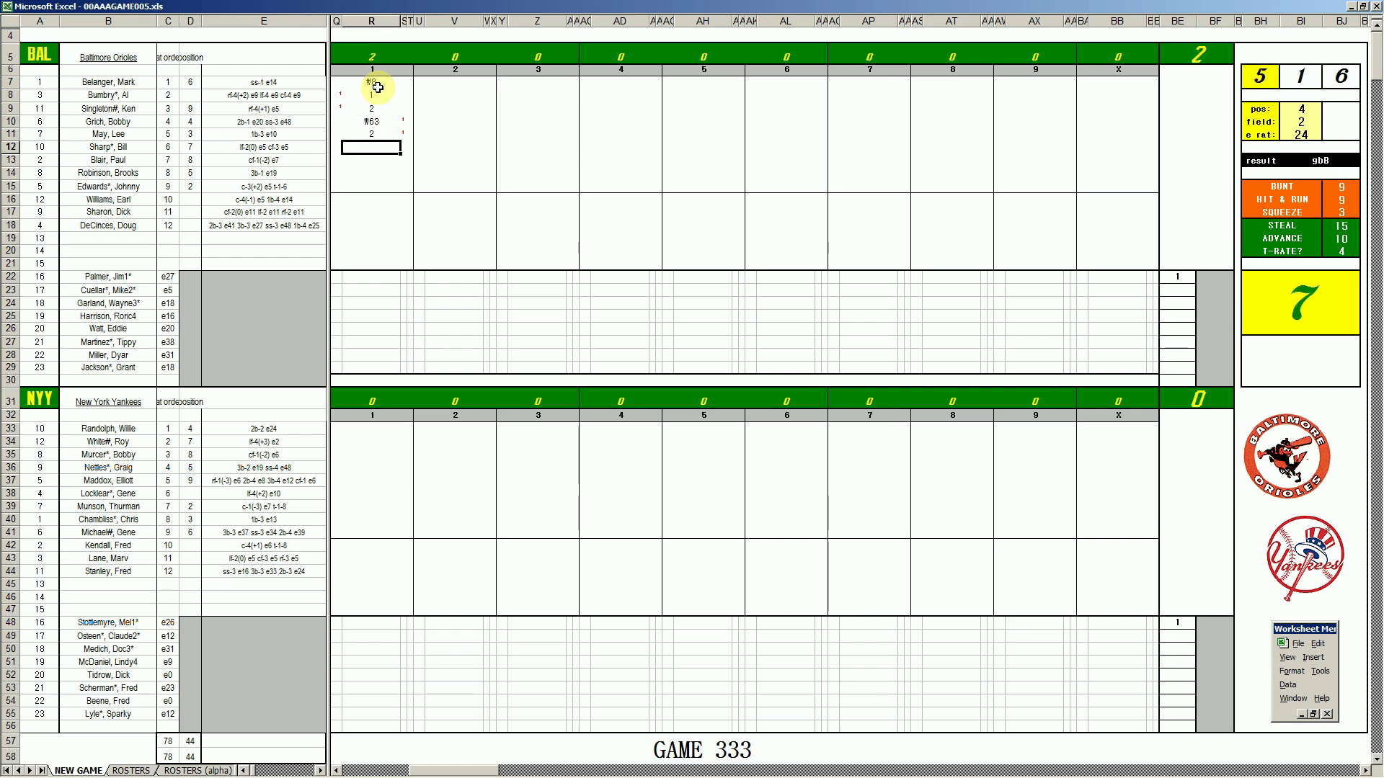
text(#4)
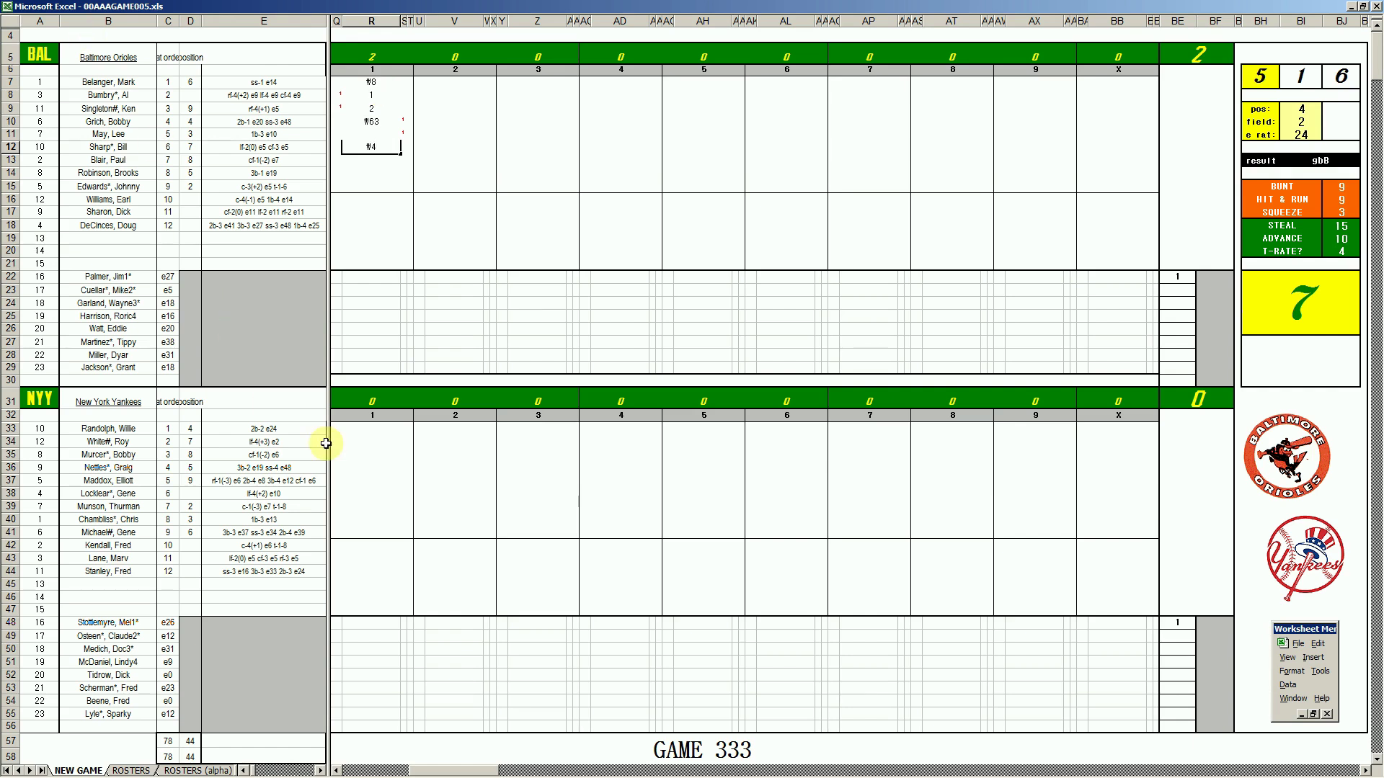
Step: Record New York's first inning as \43 in R33, 1 in R34, k in R35 and \4 in R36
click(379, 430)
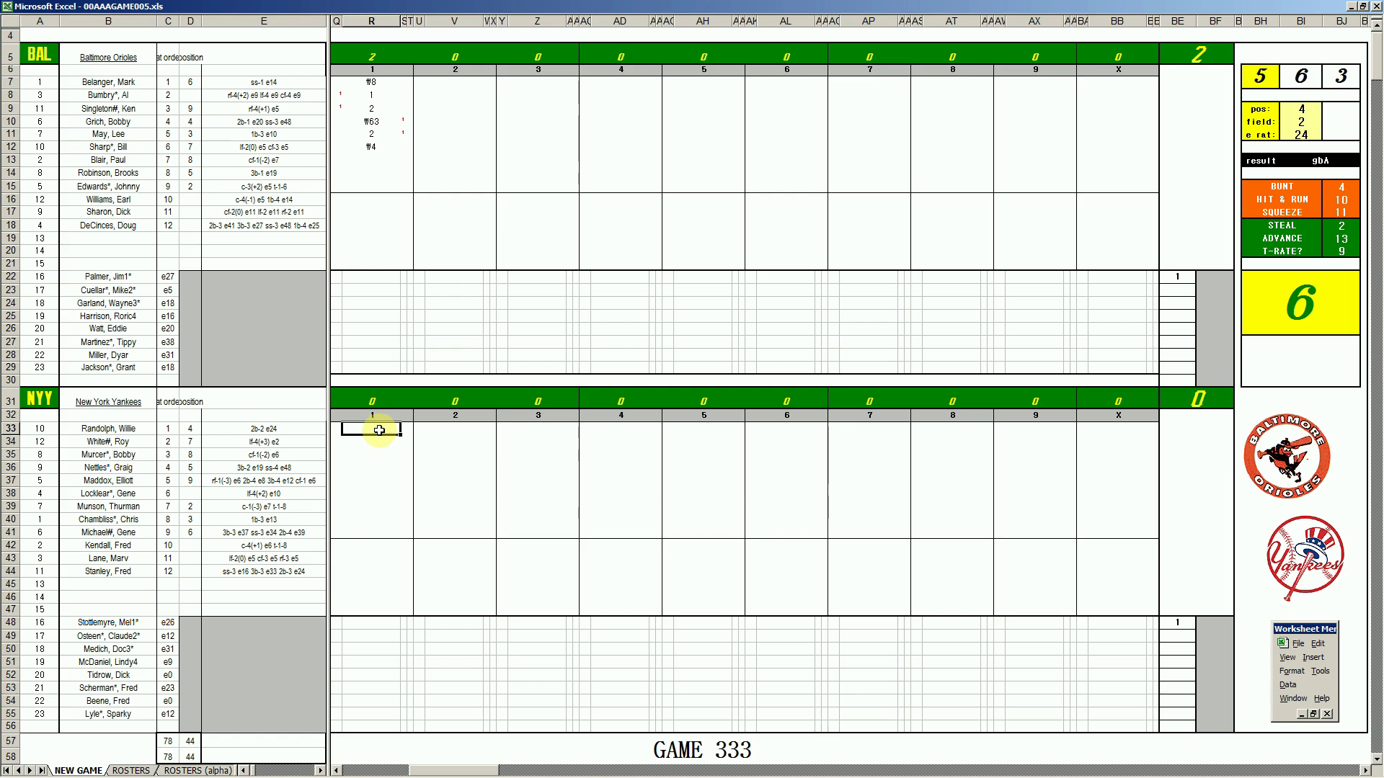
text(#4)
key(Return)
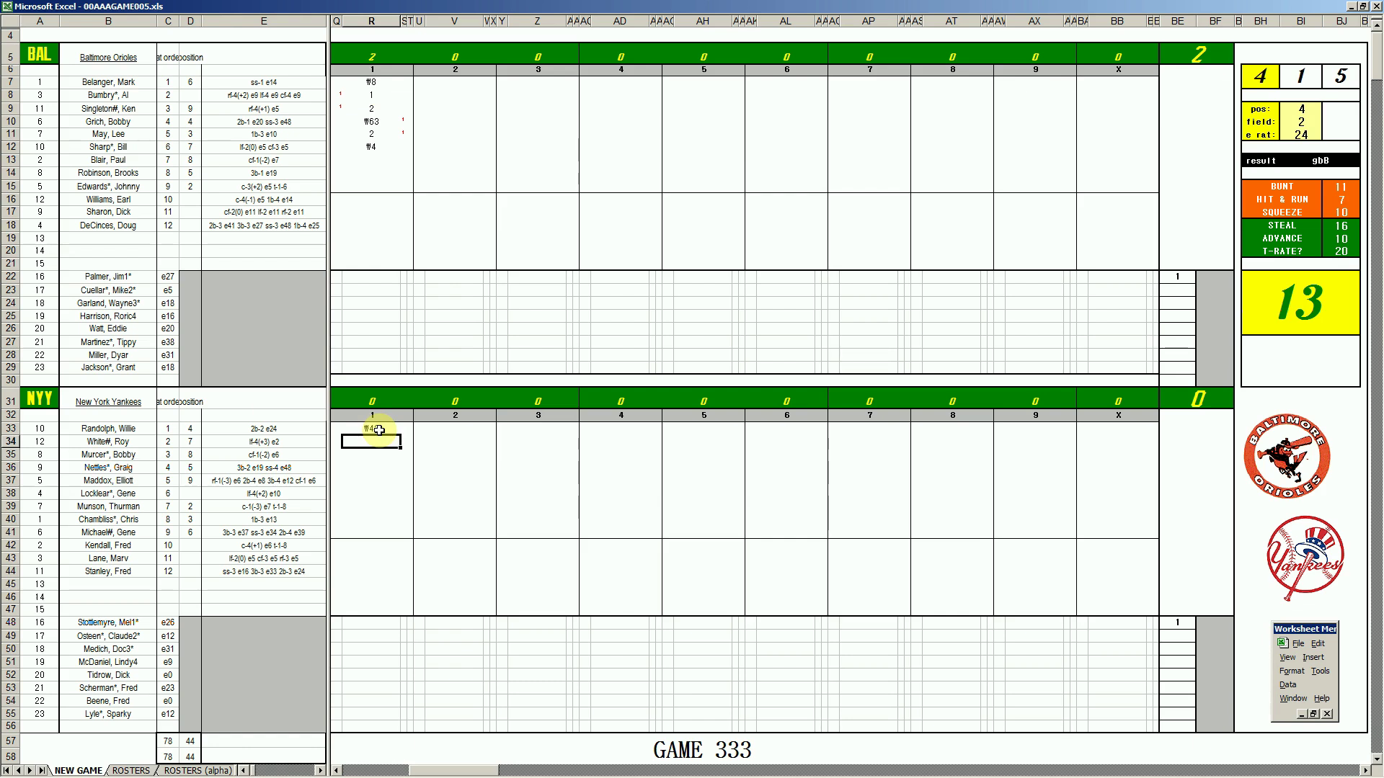
text(1)
key(Return)
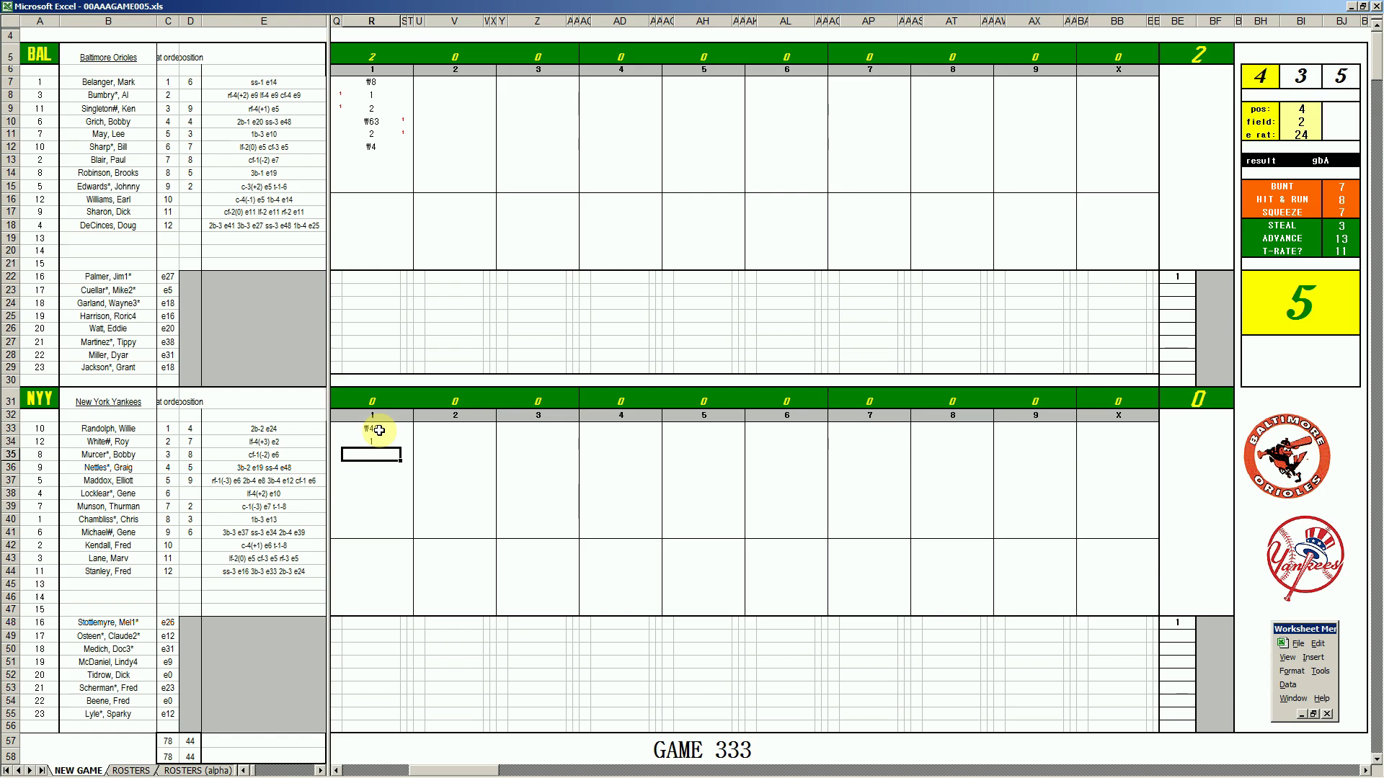
text(k)
key(Return)
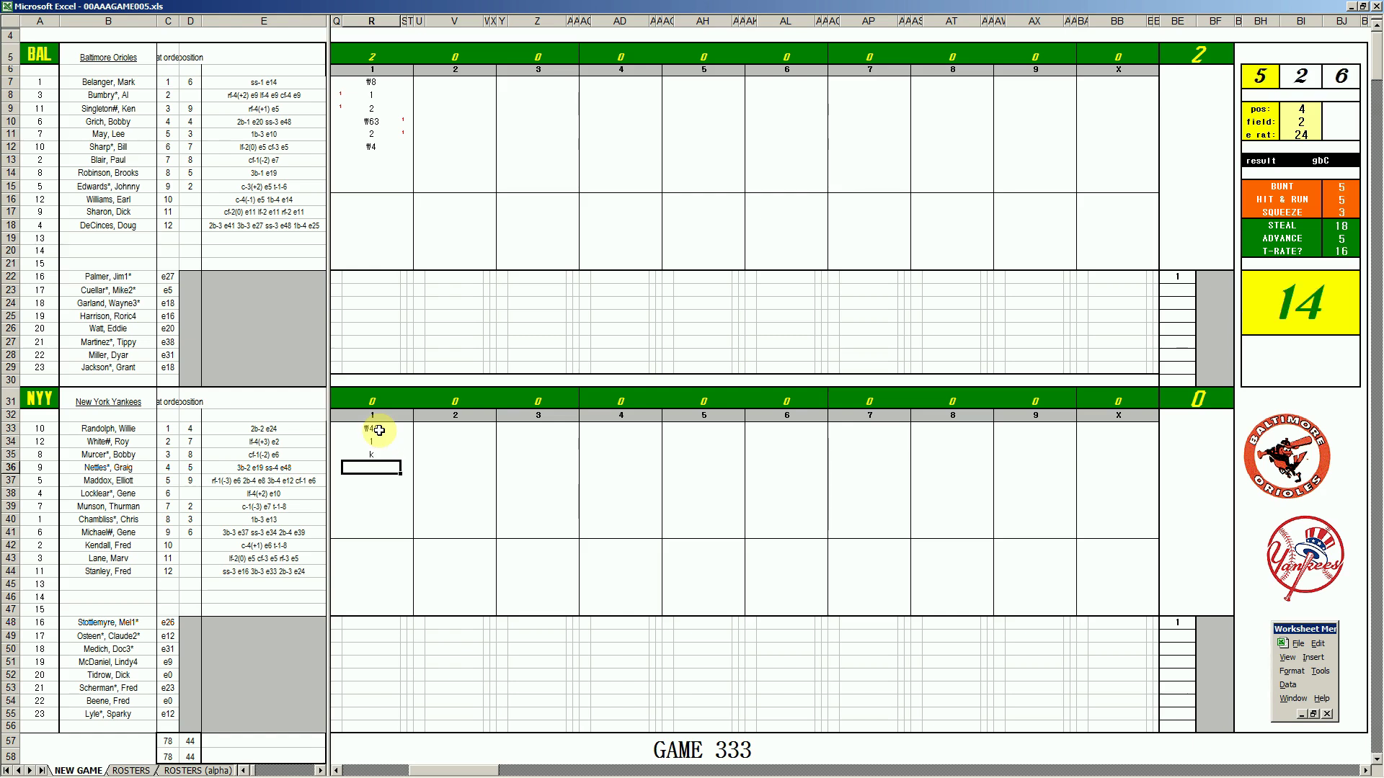
text(#4)
Step: Set the fielding check's position to 8 and record Baltimore's second inning as \8 in V13, \6 in V14 and \2 in V15
click(453, 161)
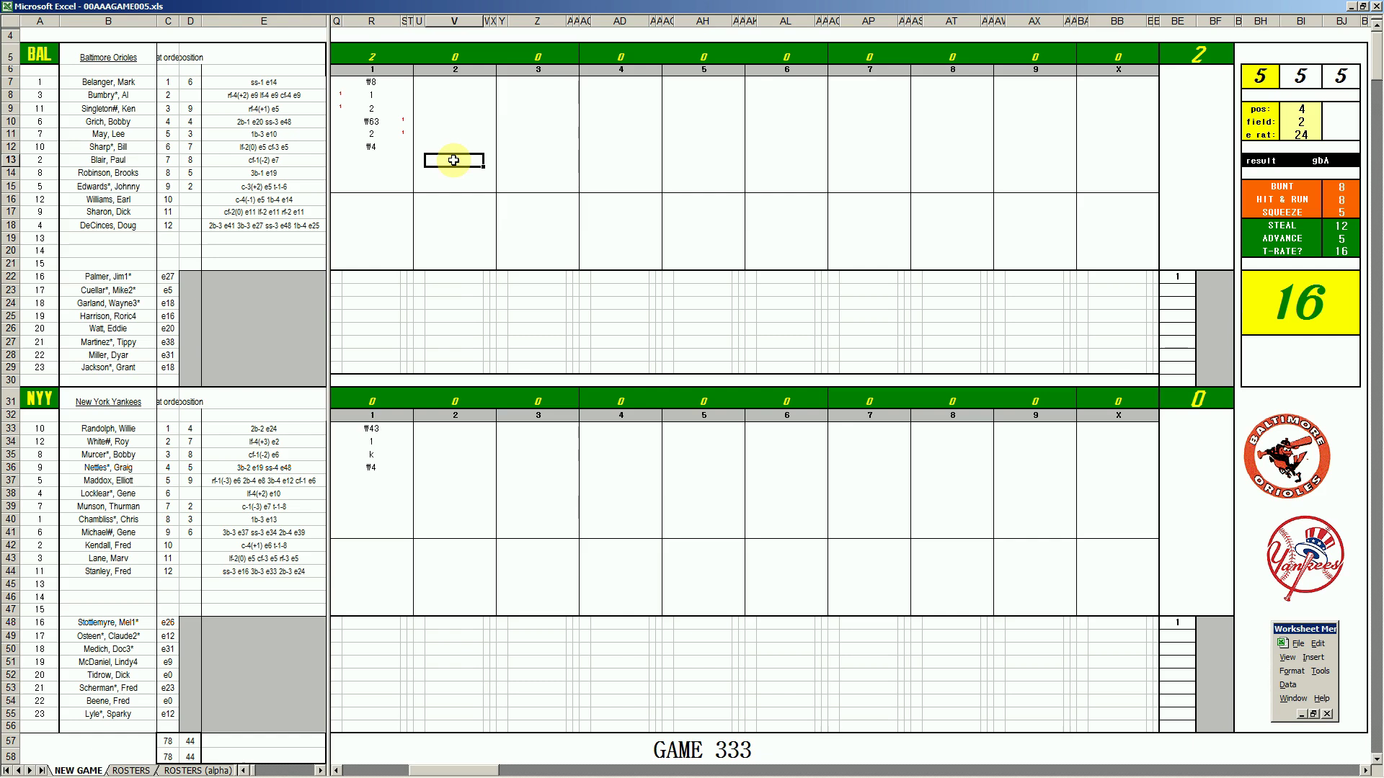
key(Tab)
text(8)
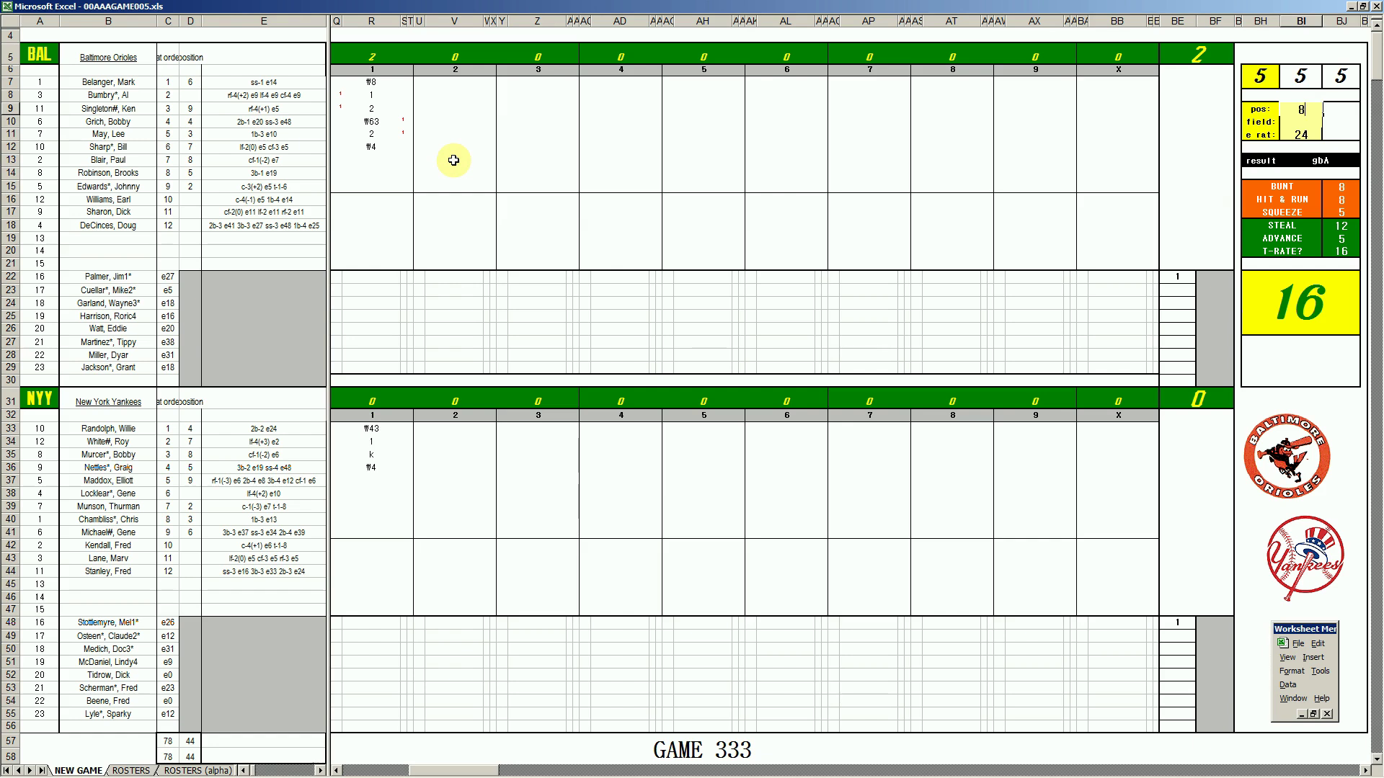
key(Return)
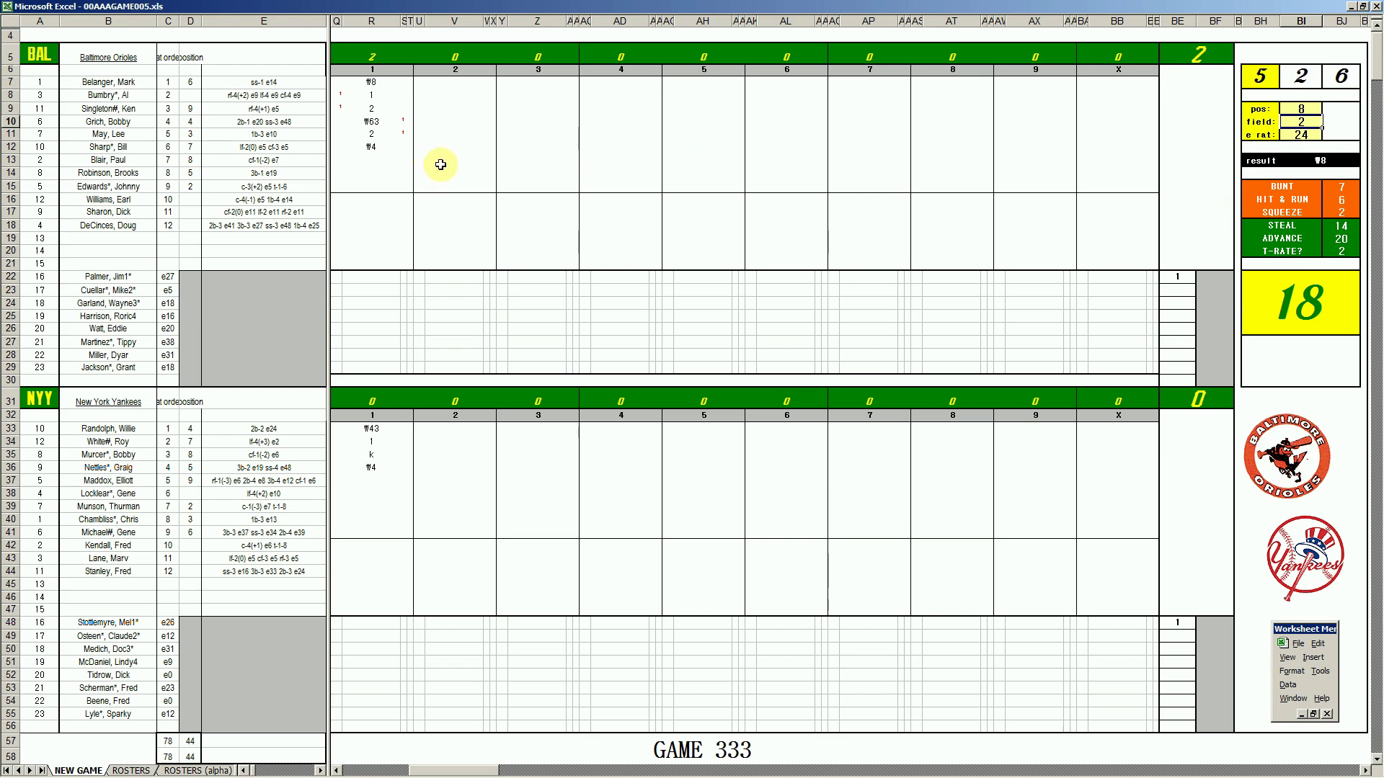
click(440, 165)
text(#8)
key(Return)
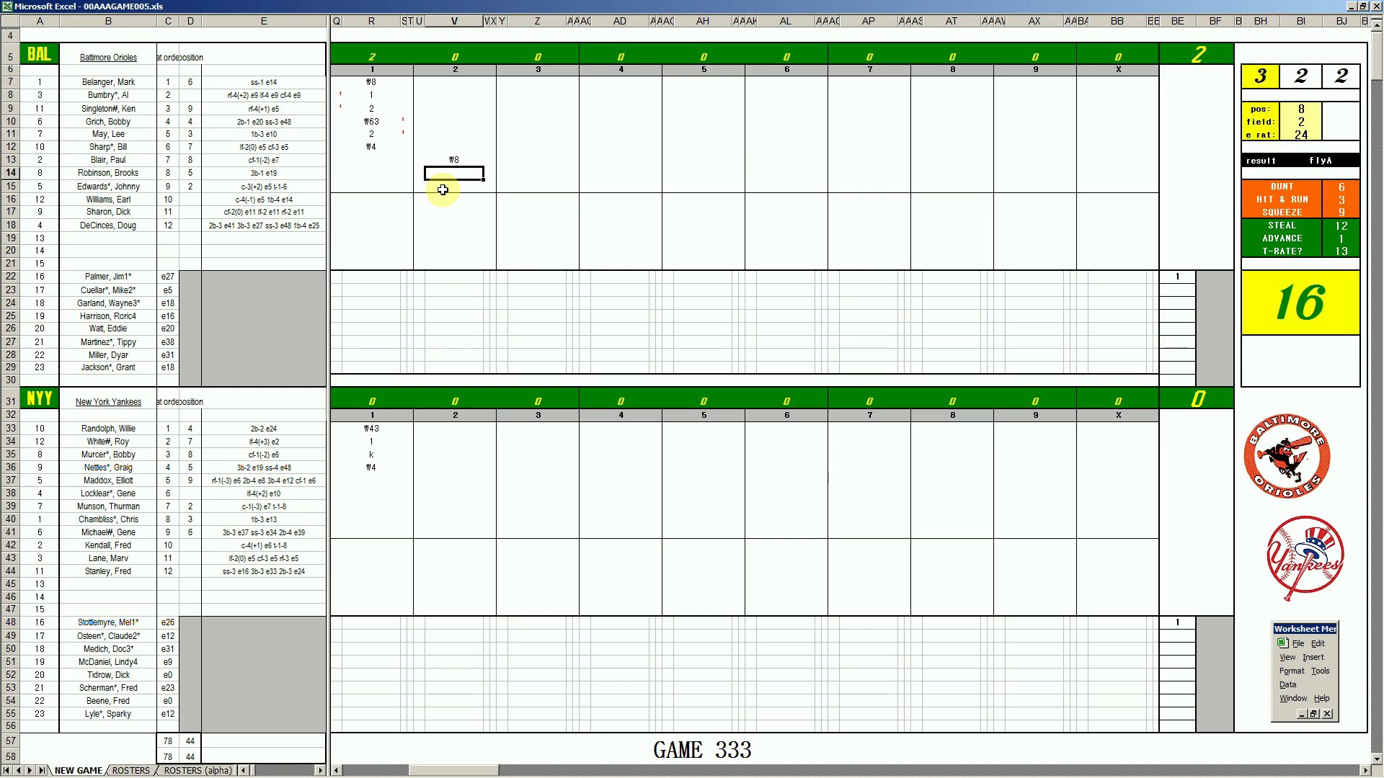
text(#6)
key(Return)
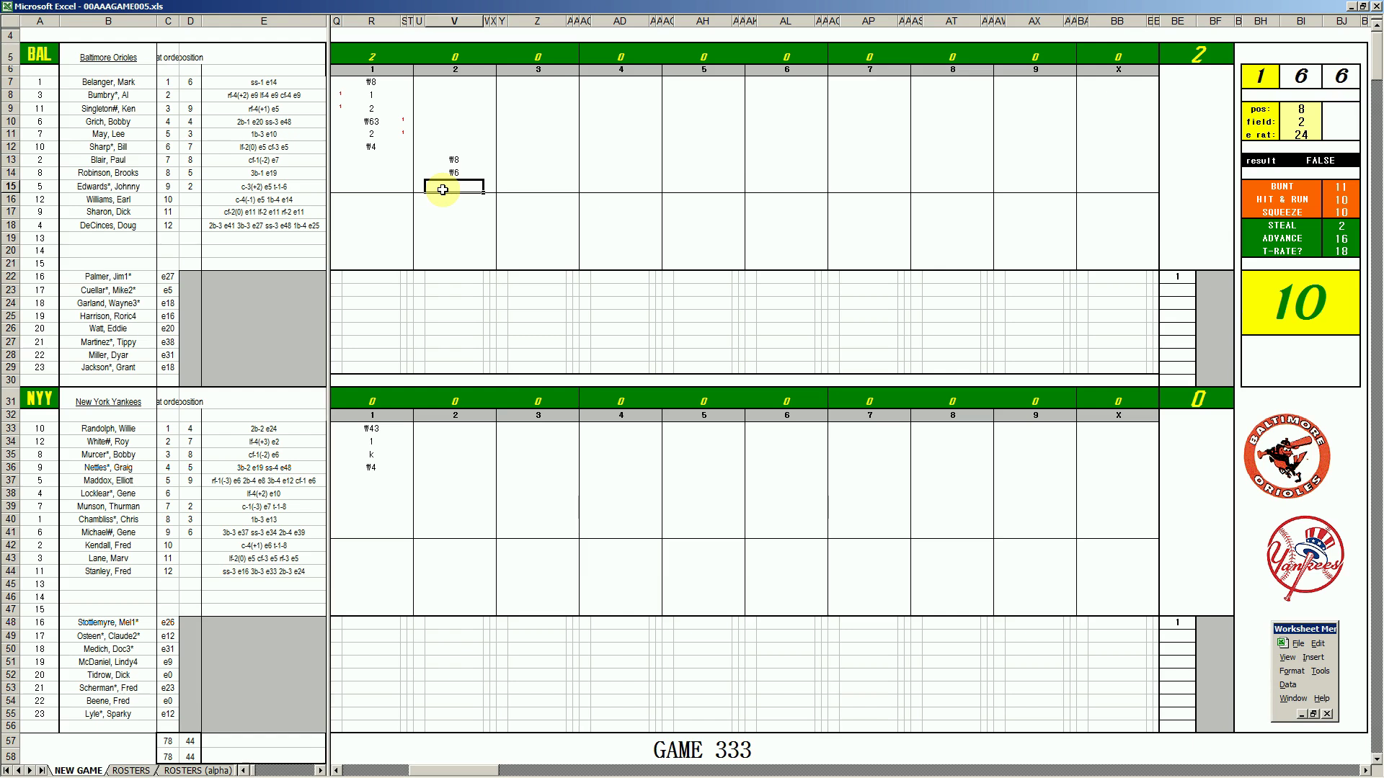
text(#2)
Step: Record New York's second inning as \63 in V37, 1 in V38 and \643 in V39
click(466, 485)
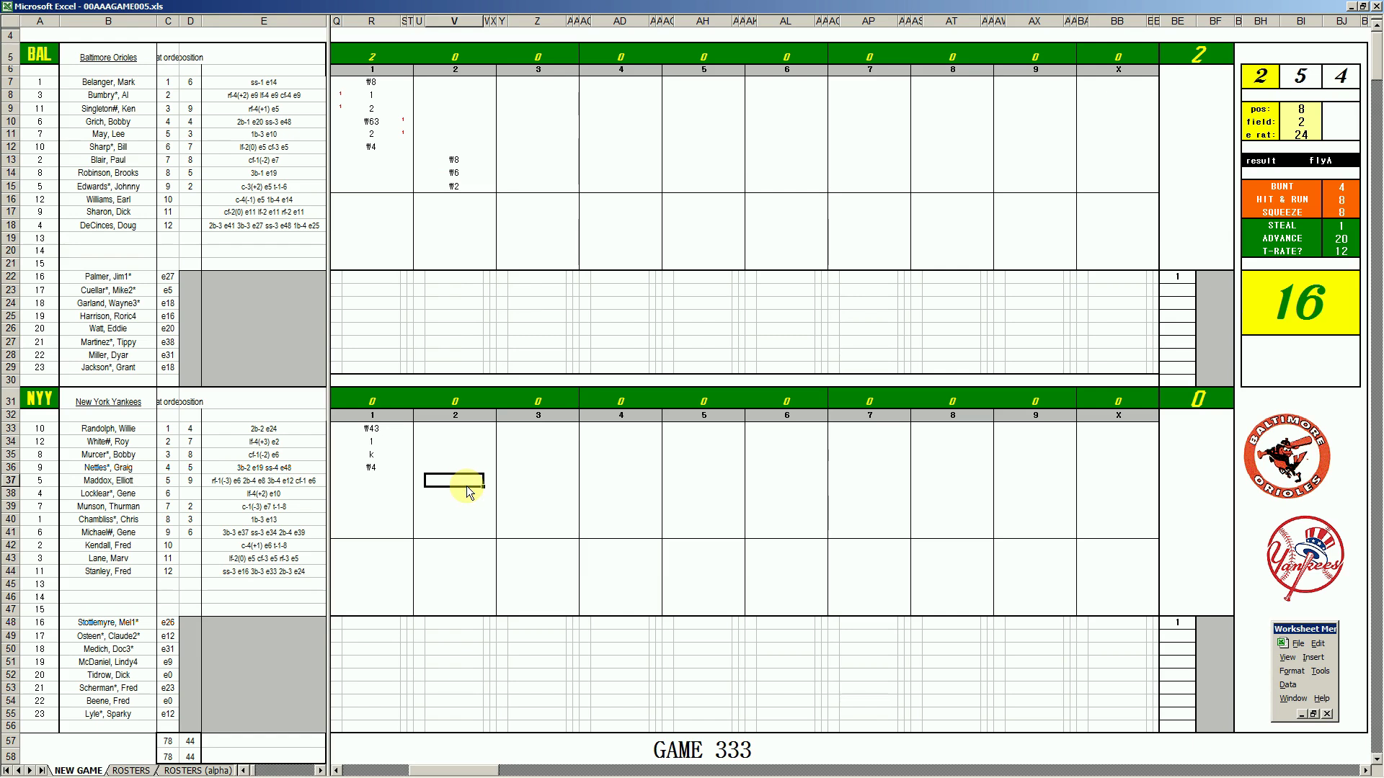
text(#63)
key(Return)
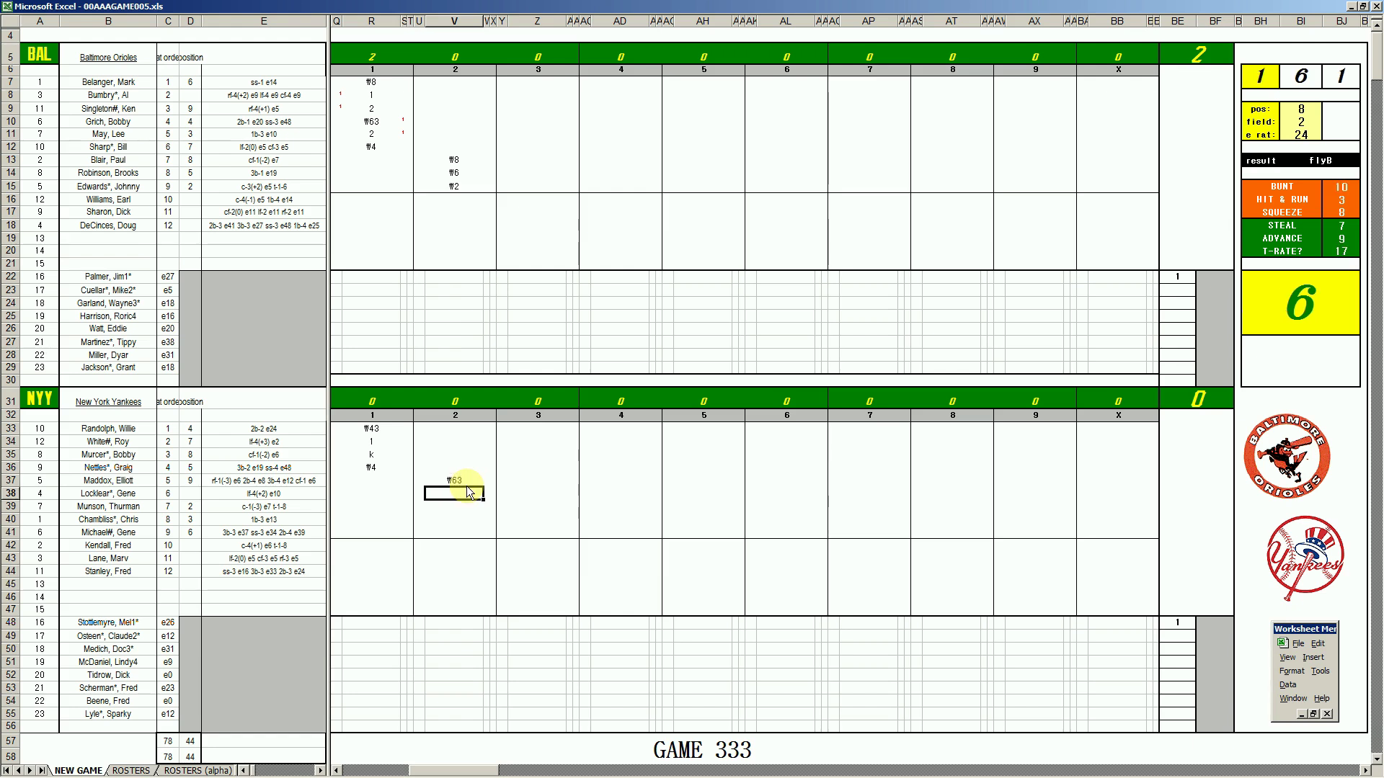
text(1)
key(Return)
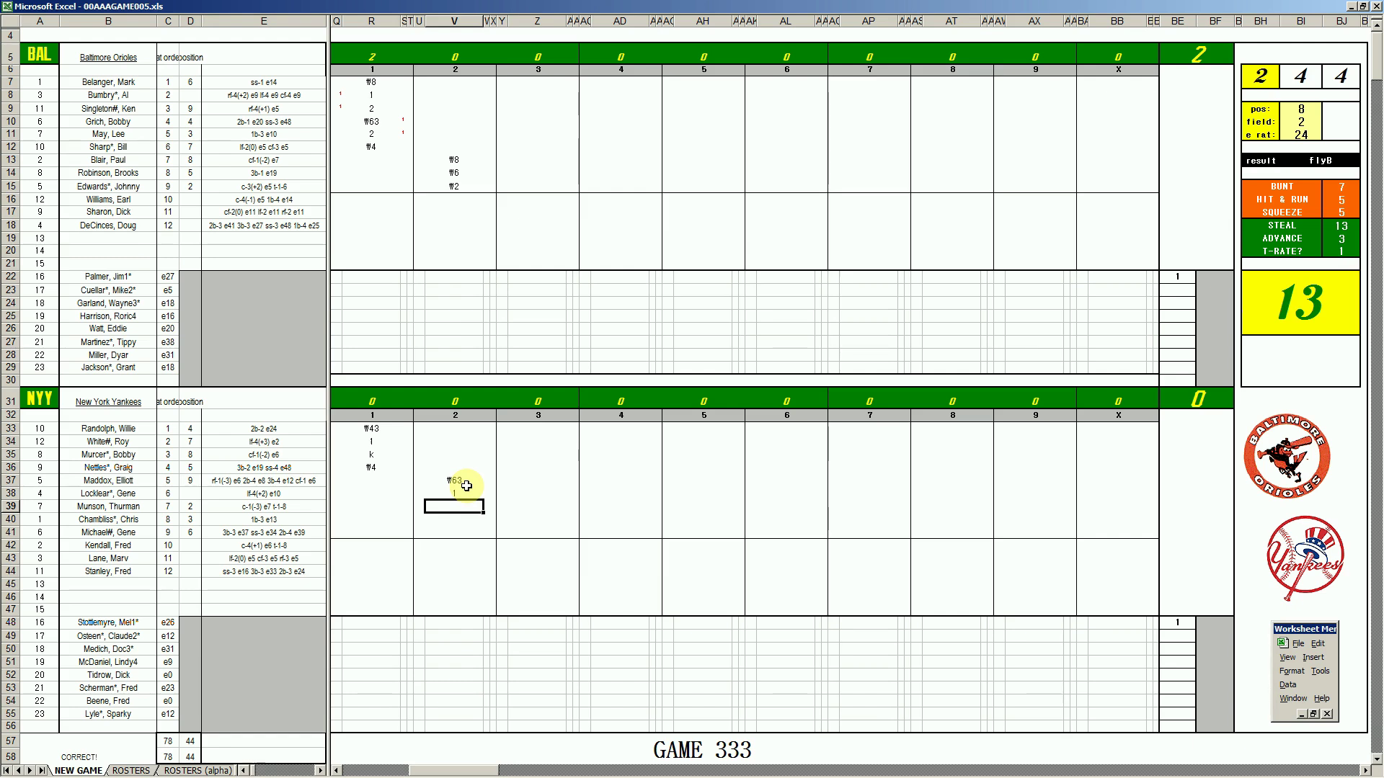
text(#643)
Step: Record Baltimore's third inning as 1 in Z7, 1 in Z8, \163 in Z9, 8 in Z10 and \6 in Z11
click(542, 86)
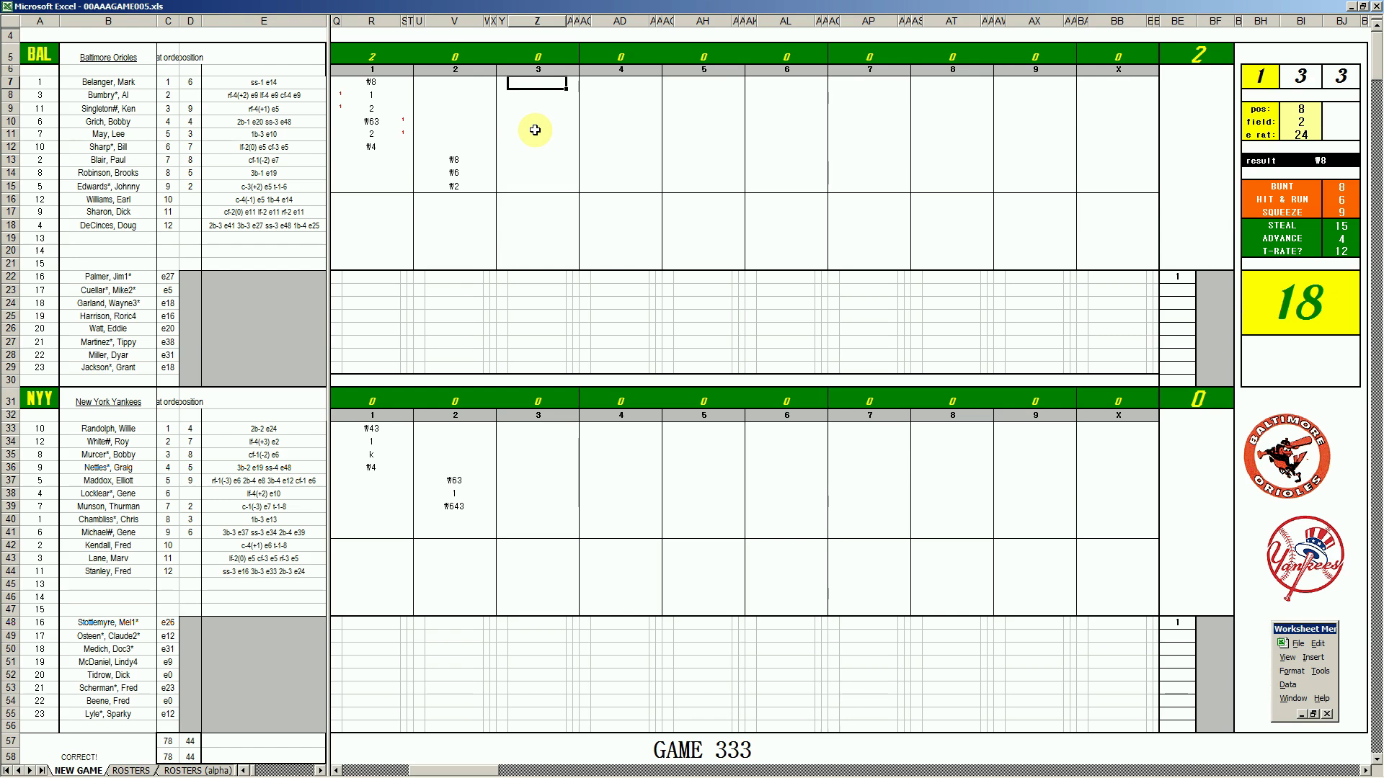
text(1)
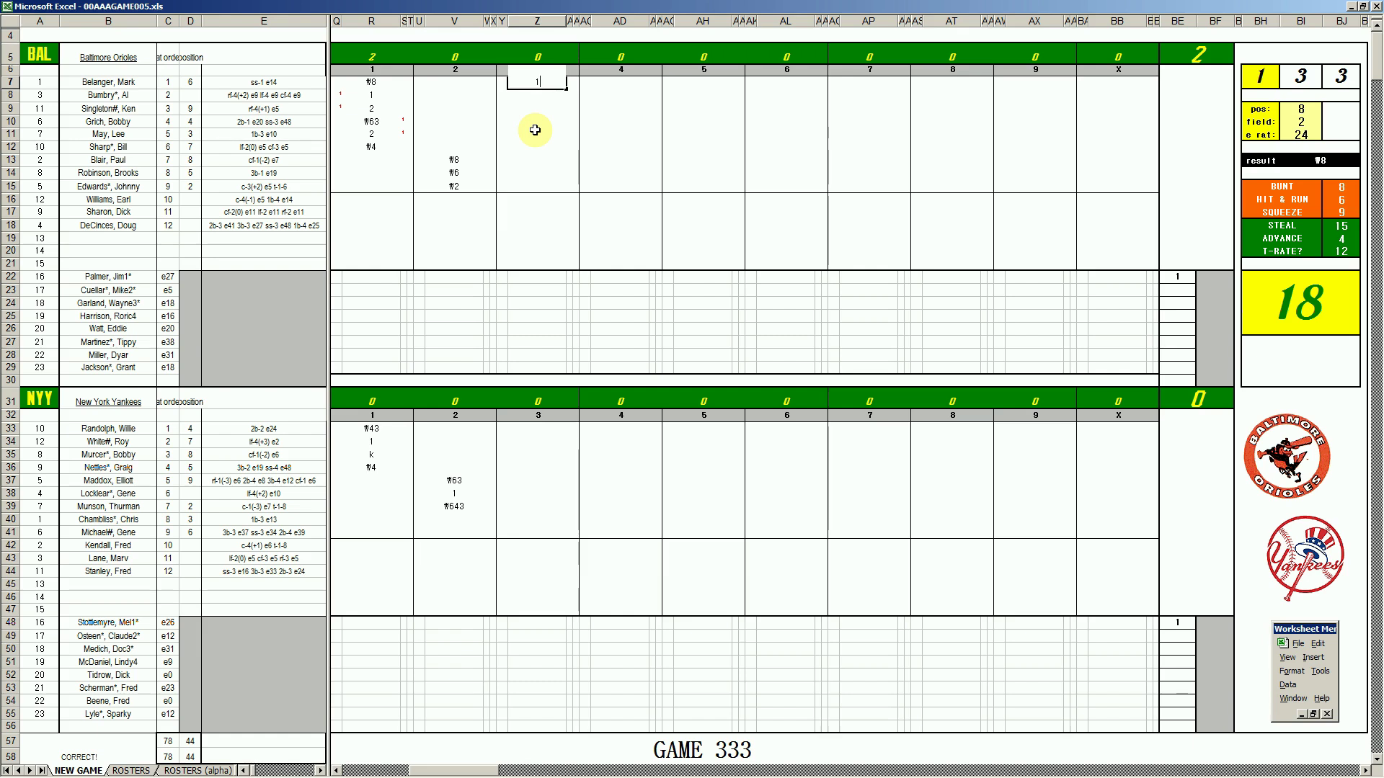
key(Return)
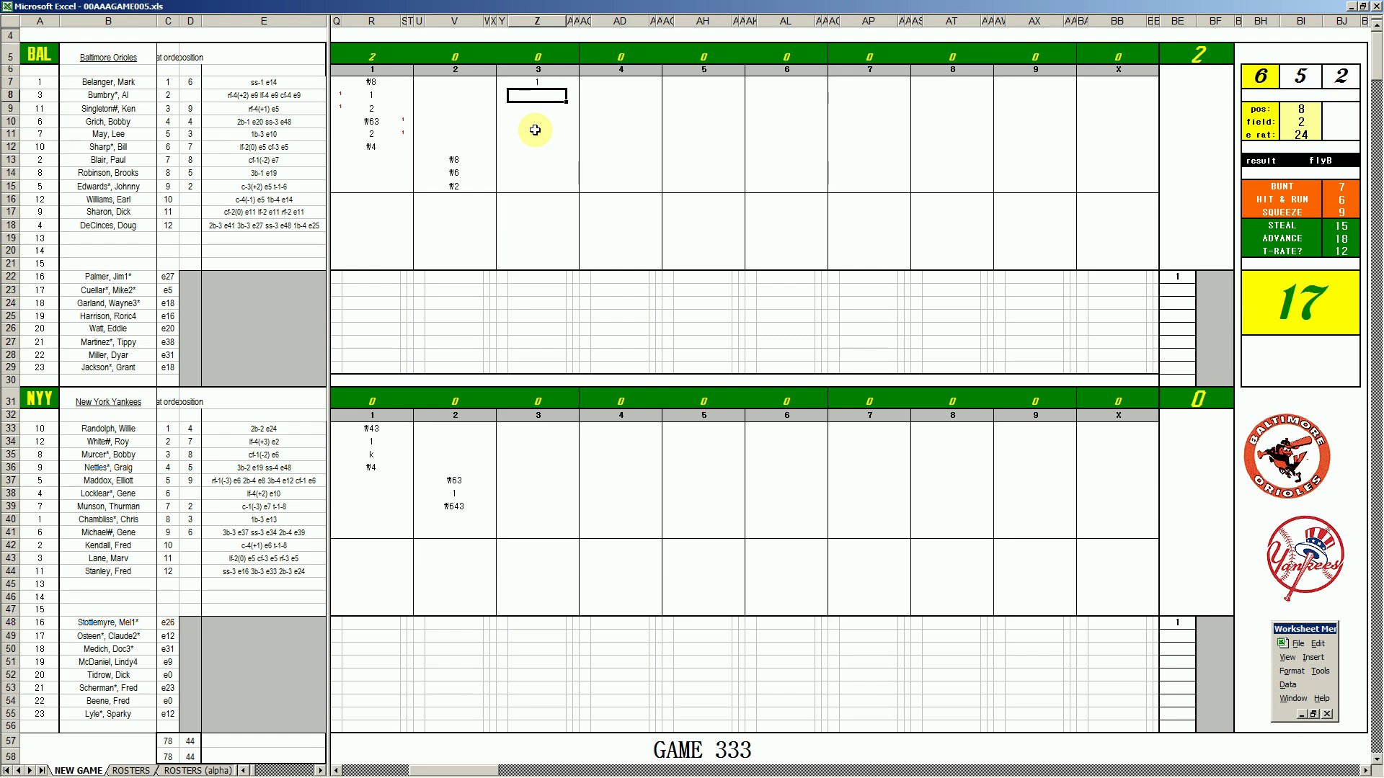
text(1)
key(Return)
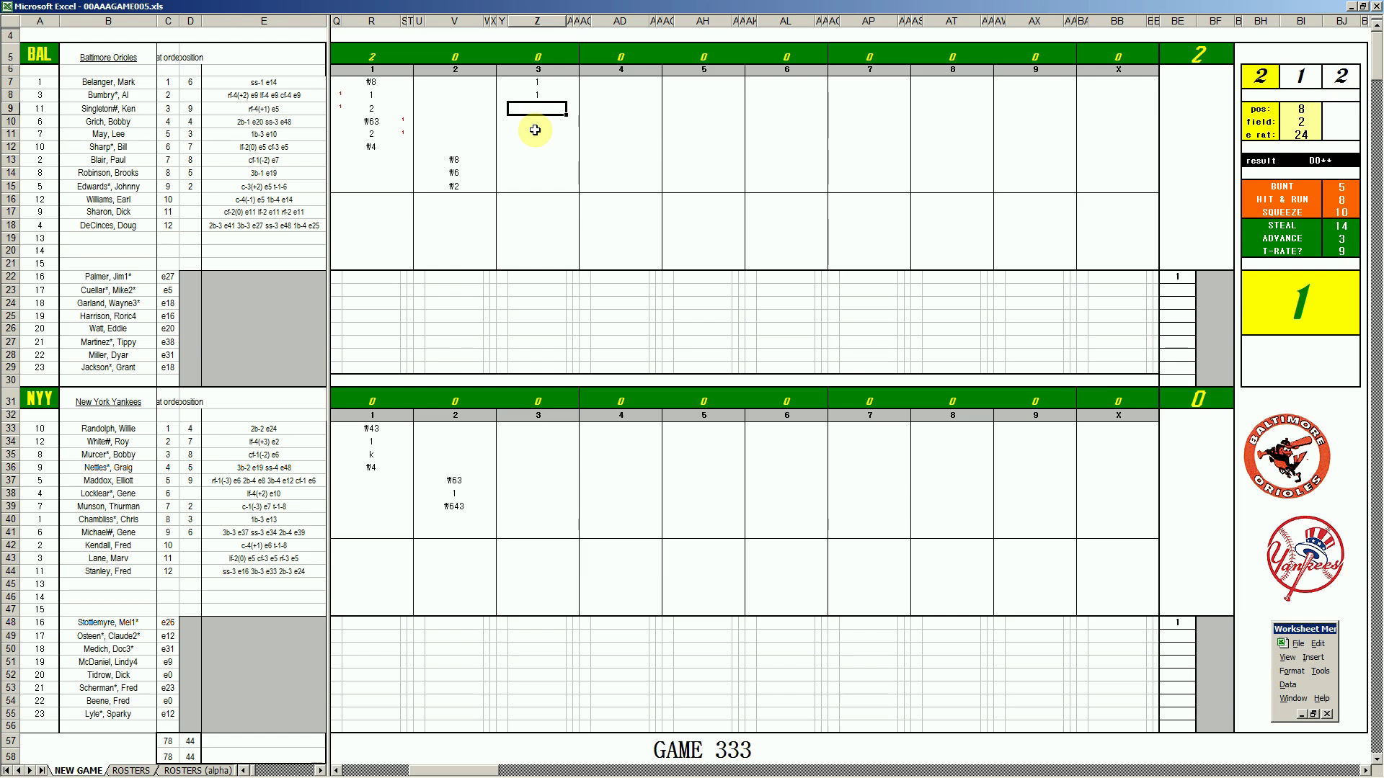
text(\163)
key(Return)
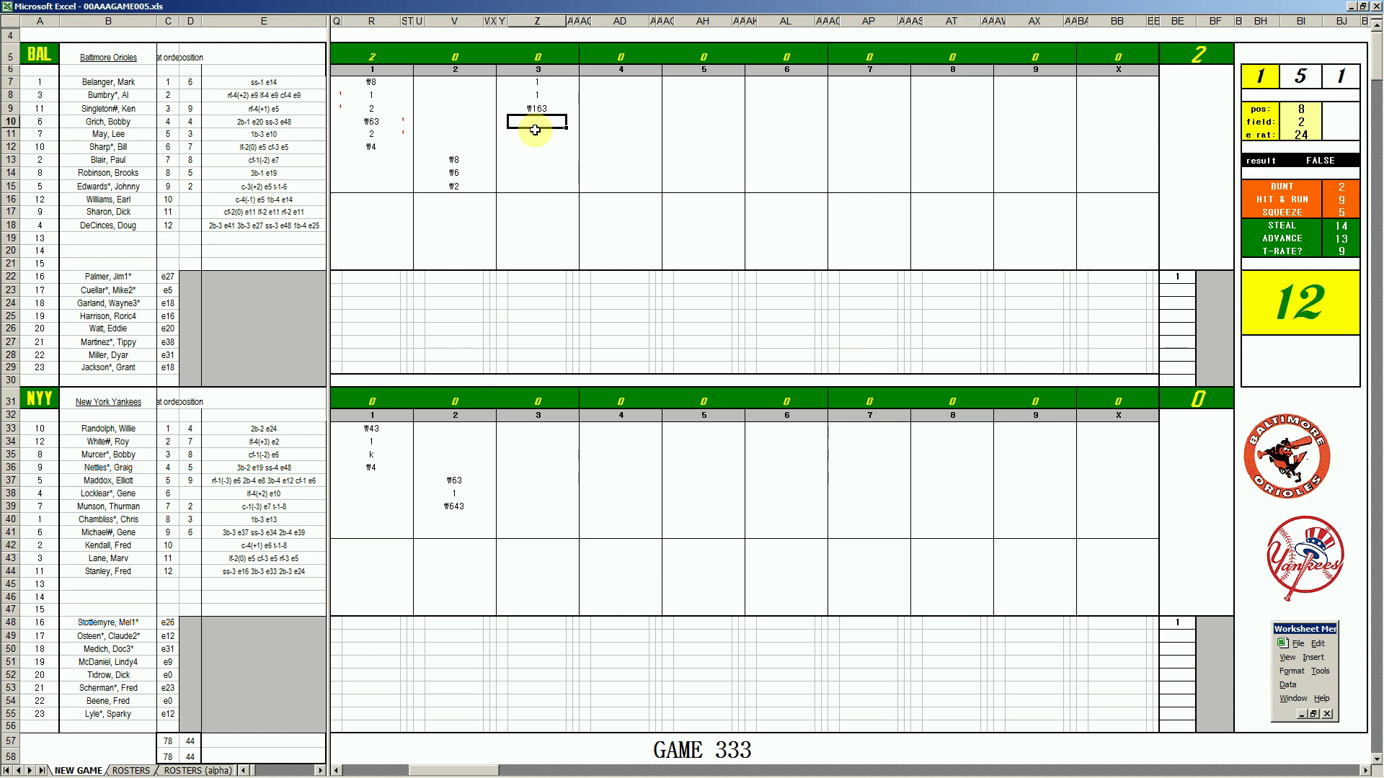
text(8)
key(Return)
text(\6)
Step: Record New York's third-inning results 1 in Z40, \5 in Z41 and 1 in Z33 for the leadoff batter
click(537, 519)
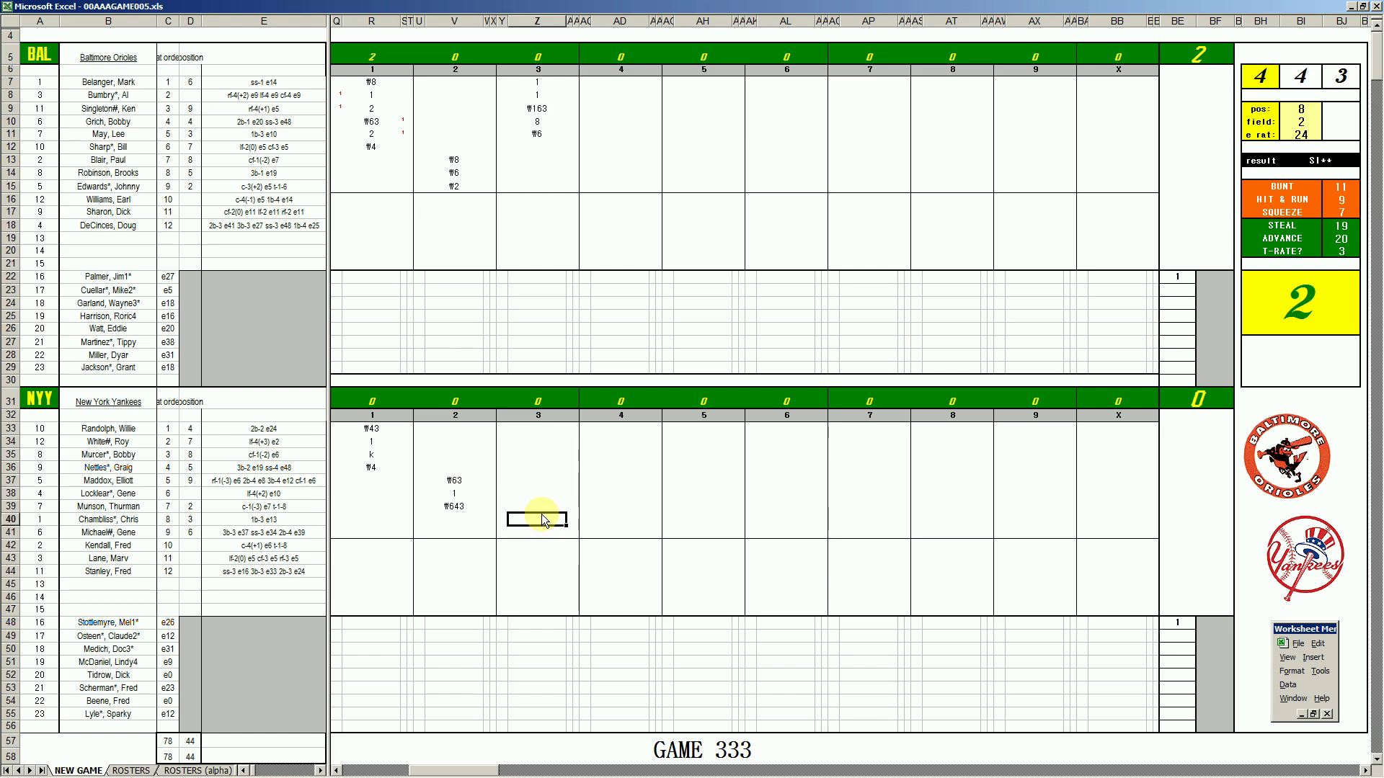
key(Return)
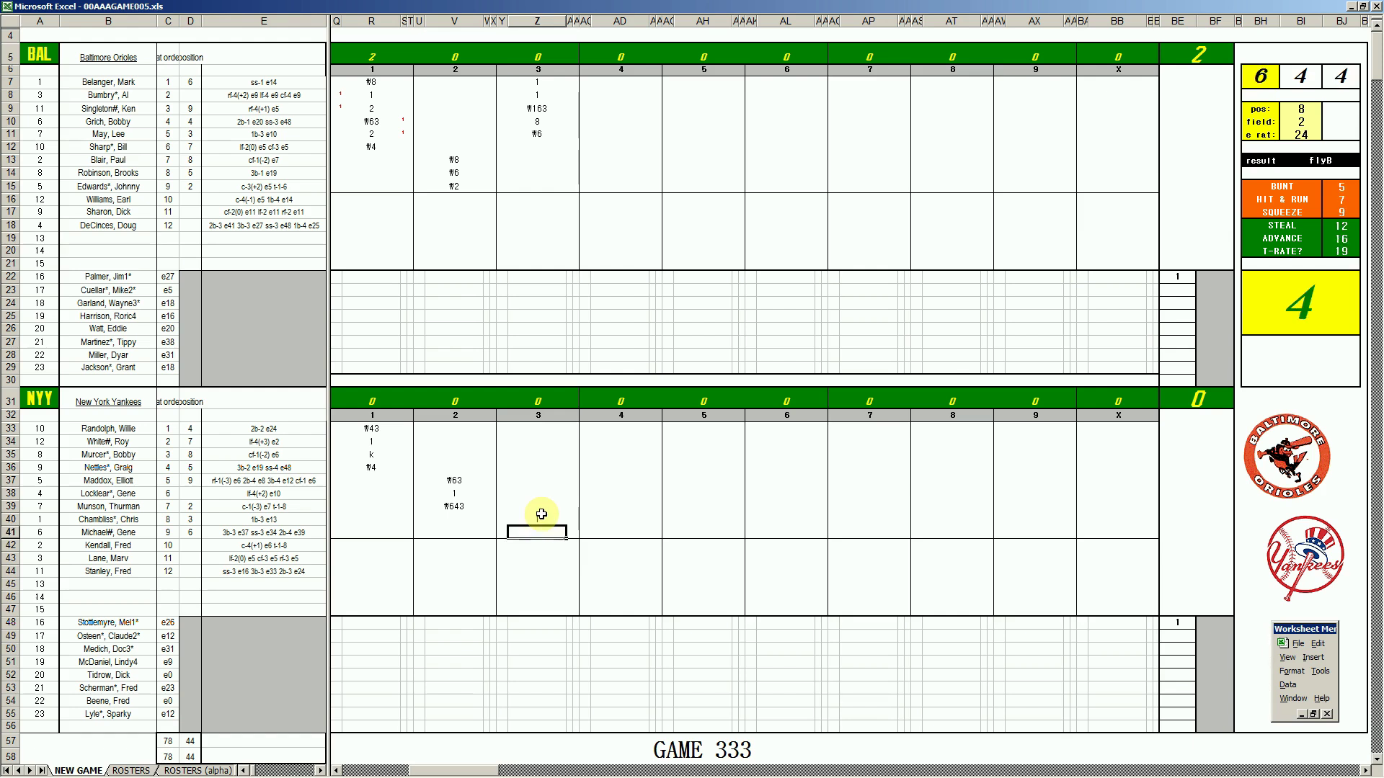
text(#5)
key(Up)
key(Up)
key(Up)
key(Up)
key(Up)
key(Up)
key(Up)
key(Up)
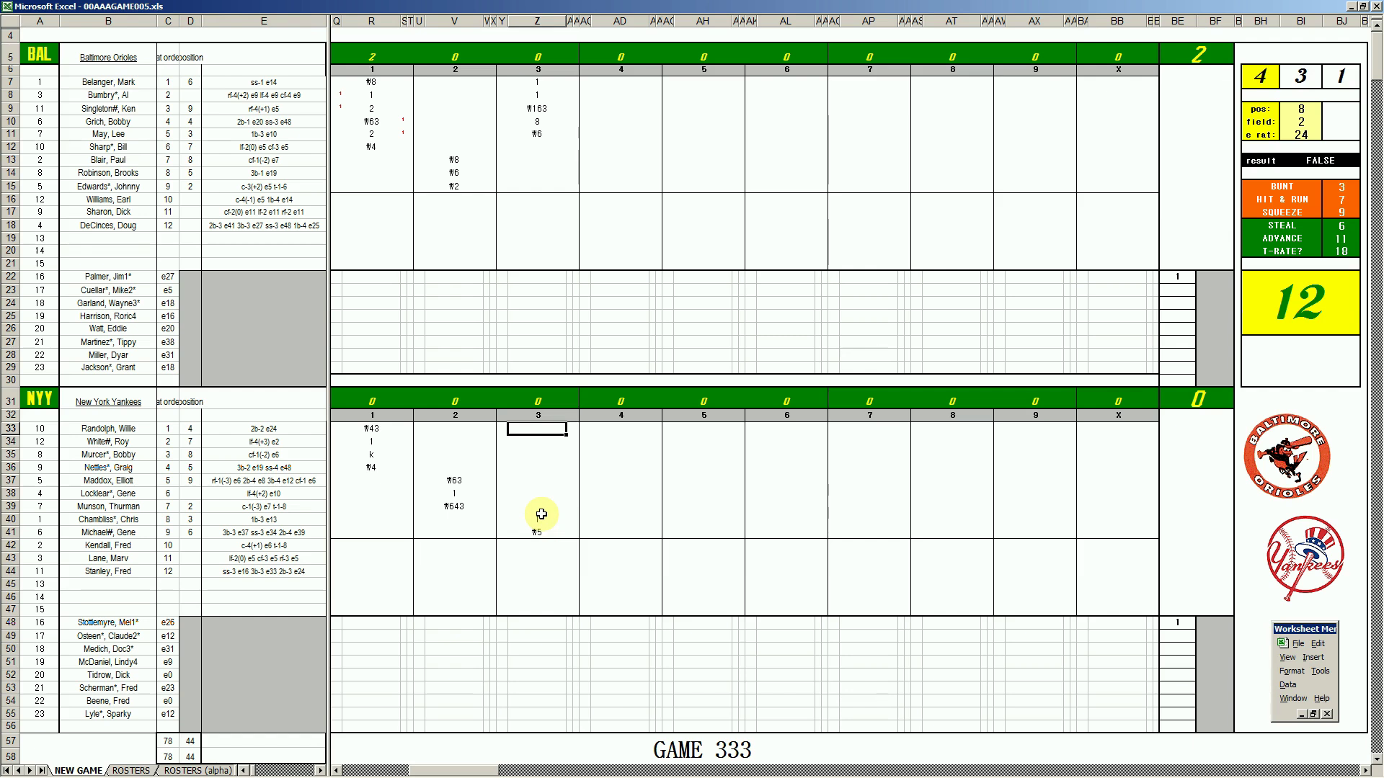
text(1)
key(Return)
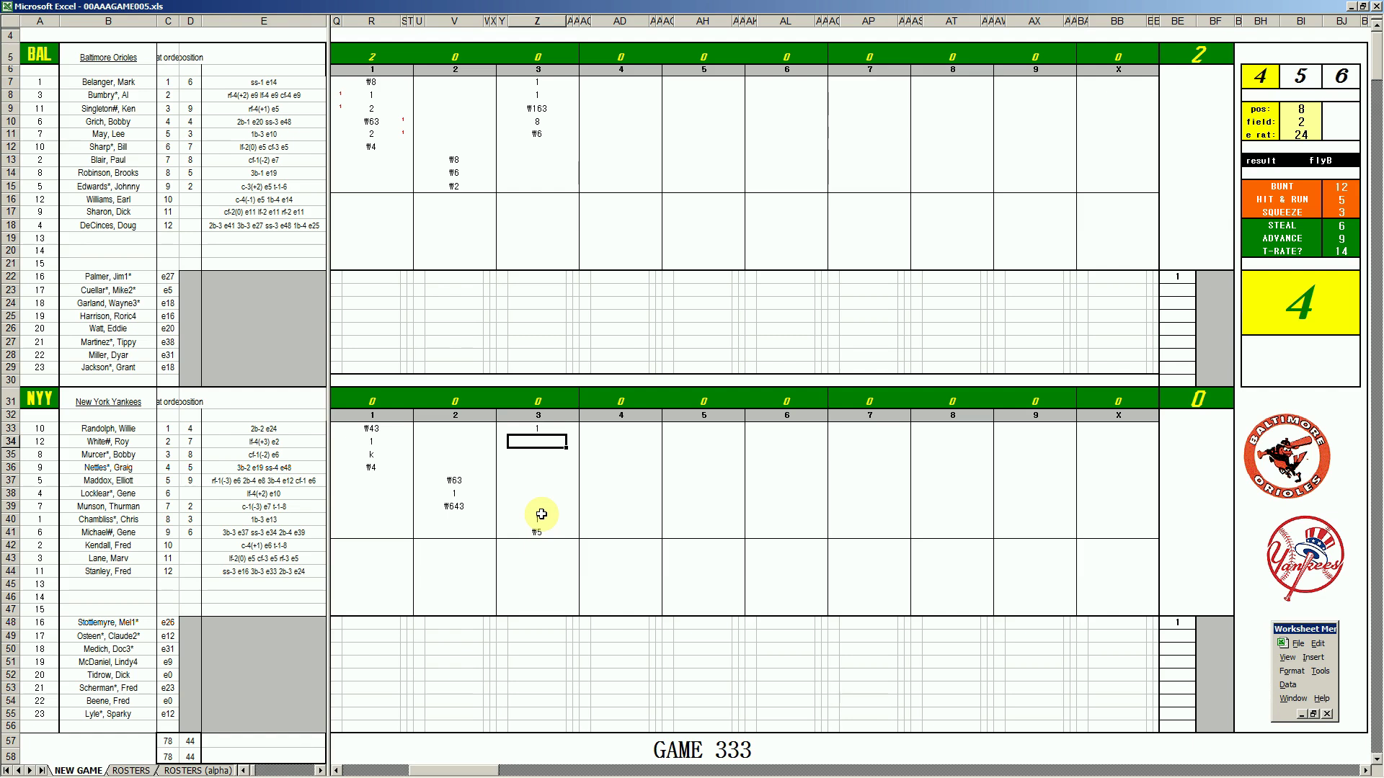
Step: Set the fielding check's position to 7 and record 1 in Z34 with its RBI in AA34
key(ctrl+q)
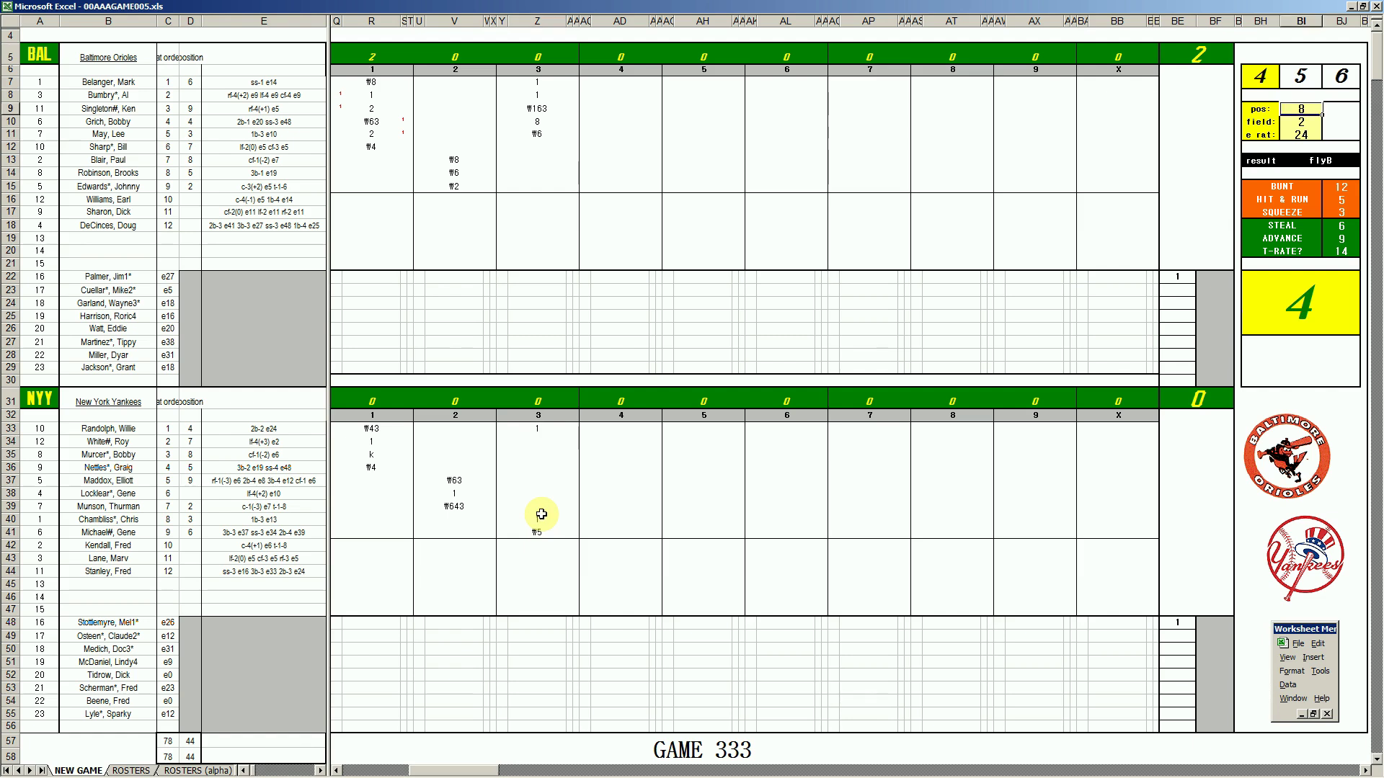
text(7)
key(Return)
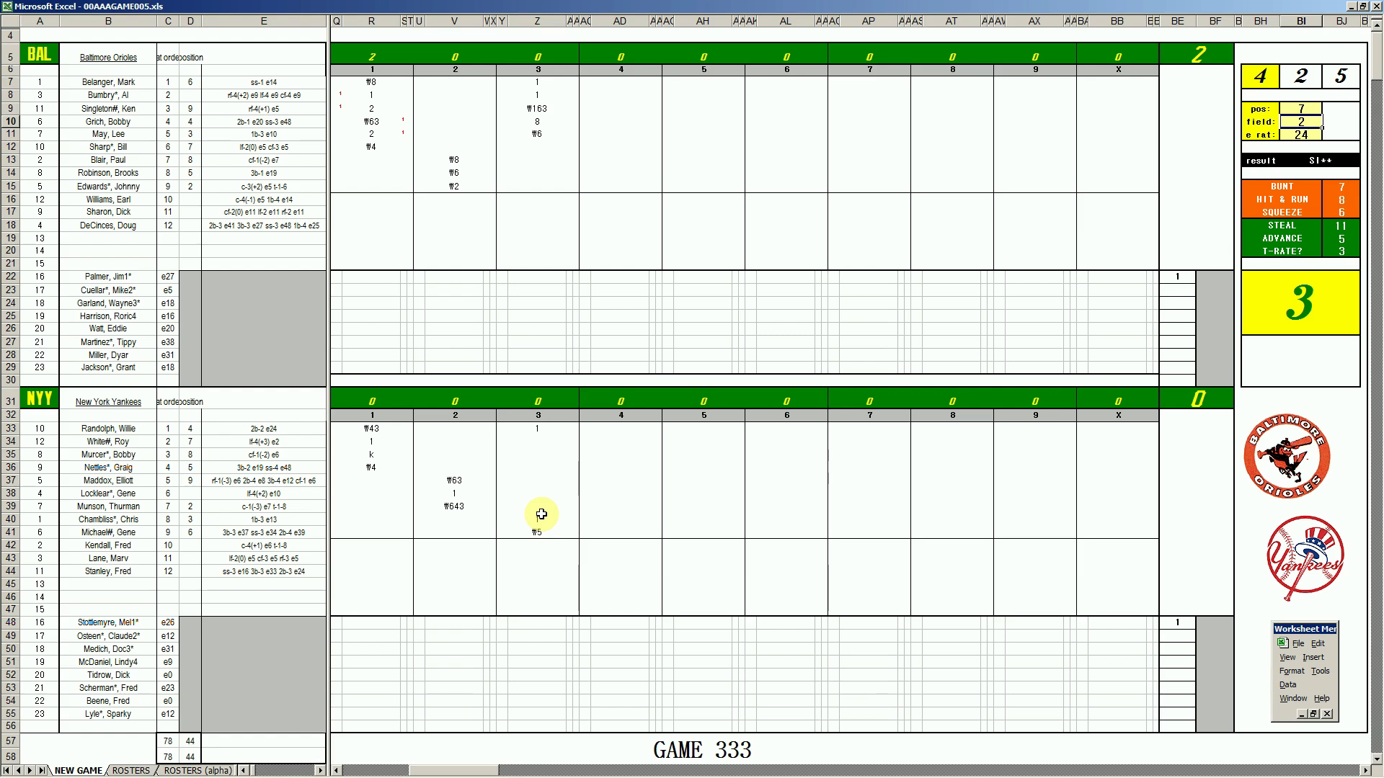
key(ctrl+w)
click(538, 440)
key(ctrl+w)
Step: Mark New York's third-inning run as 1 in Y40 and return to the next batter's cell, Z35
key(Left)
key(Left)
key(Down)
key(Down)
key(Down)
key(Down)
key(Down)
key(Down)
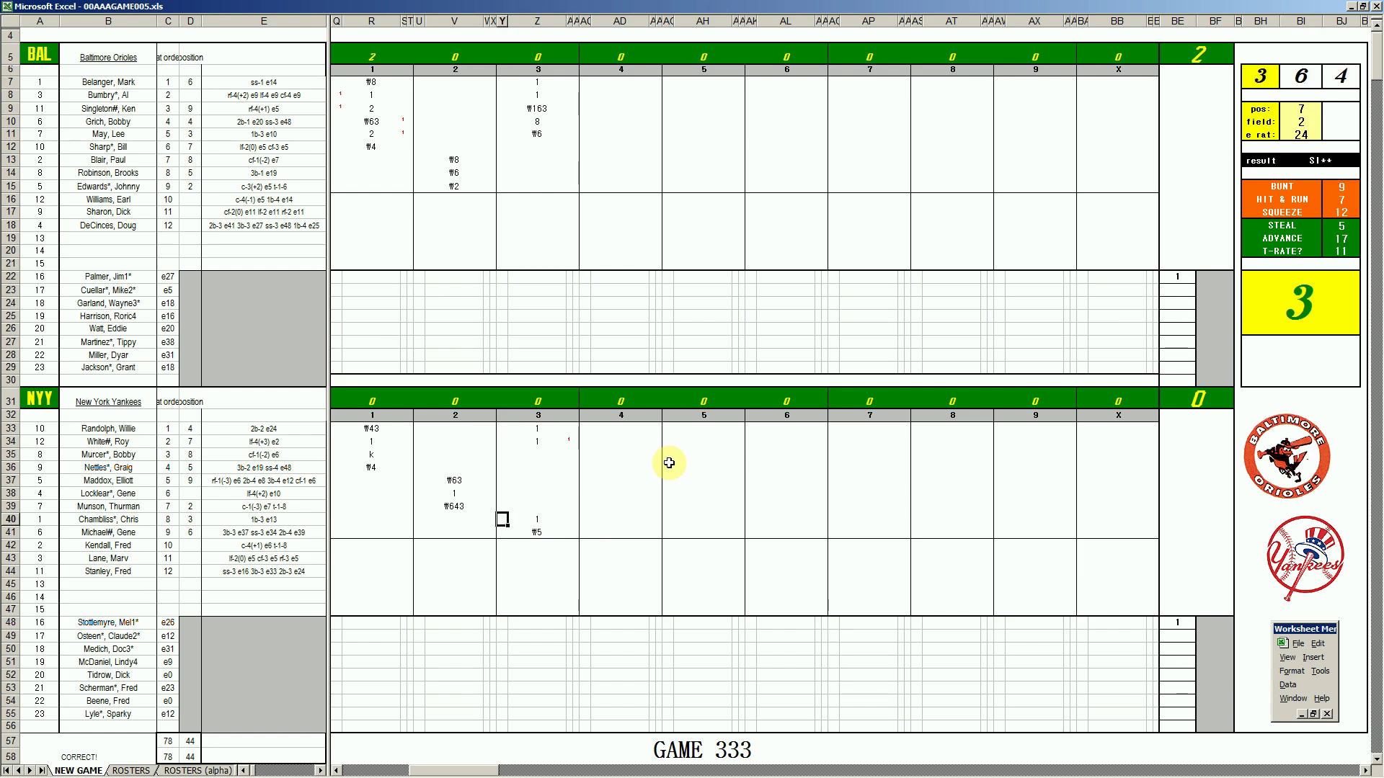
text(1)
key(ctrl+w)
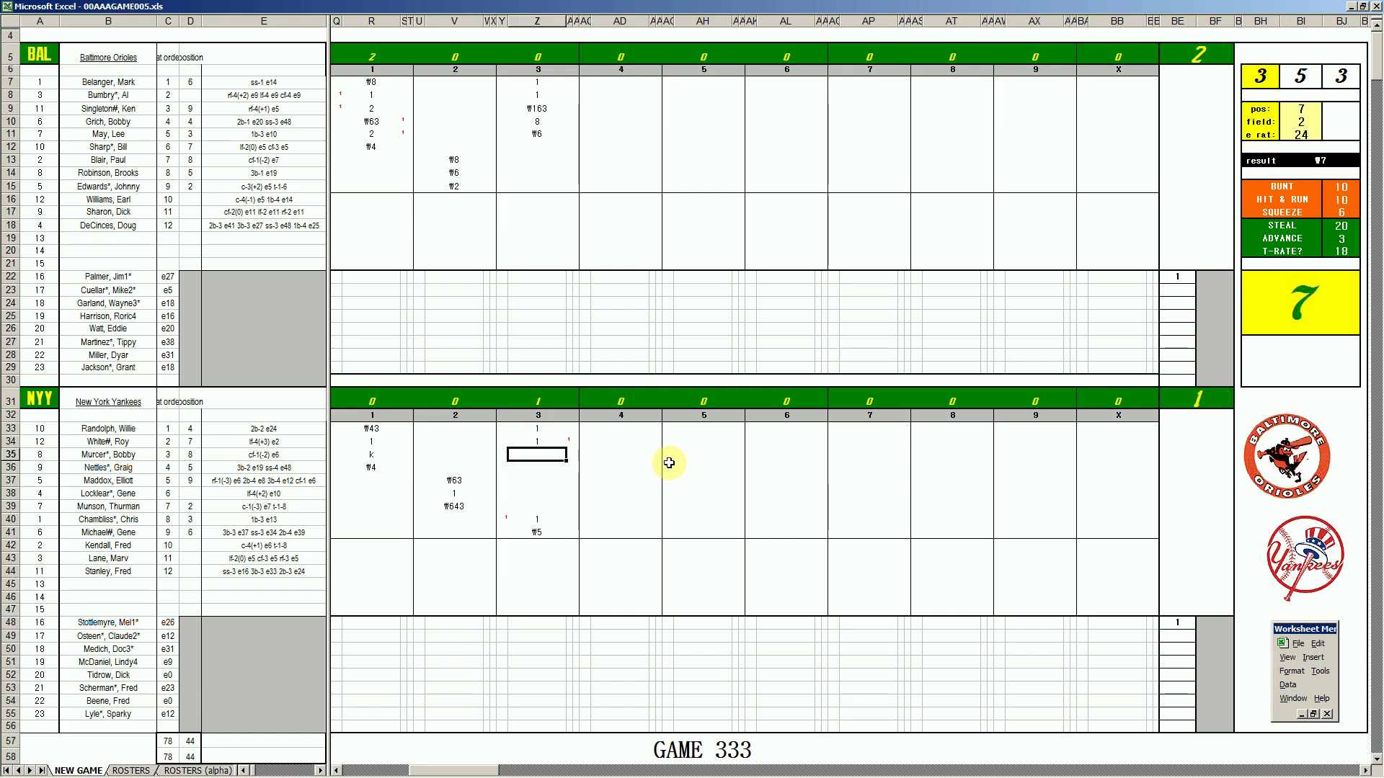
Step: Record 1 in Z35 with its RBI in AA35, and mark the leadoff batter's third-inning run as 1 in Y33
text(1)
key(Left)
key(Up)
key(Up)
text(1)
key(Return)
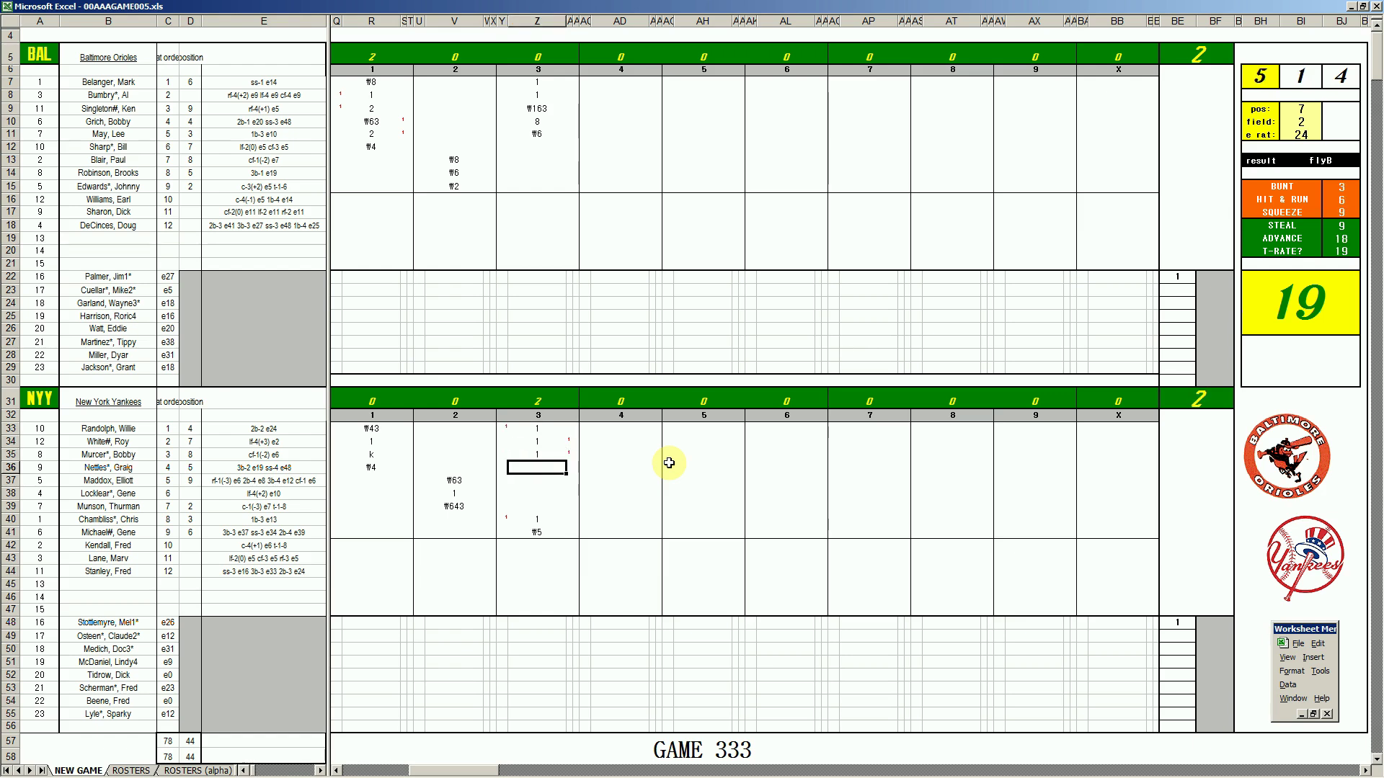
Step: Set the fielding check to position 6, field 1 and e rating 14, and record \643 in Z36
text(6)
key(Return)
text(1)
key(Return)
text(14)
key(Return)
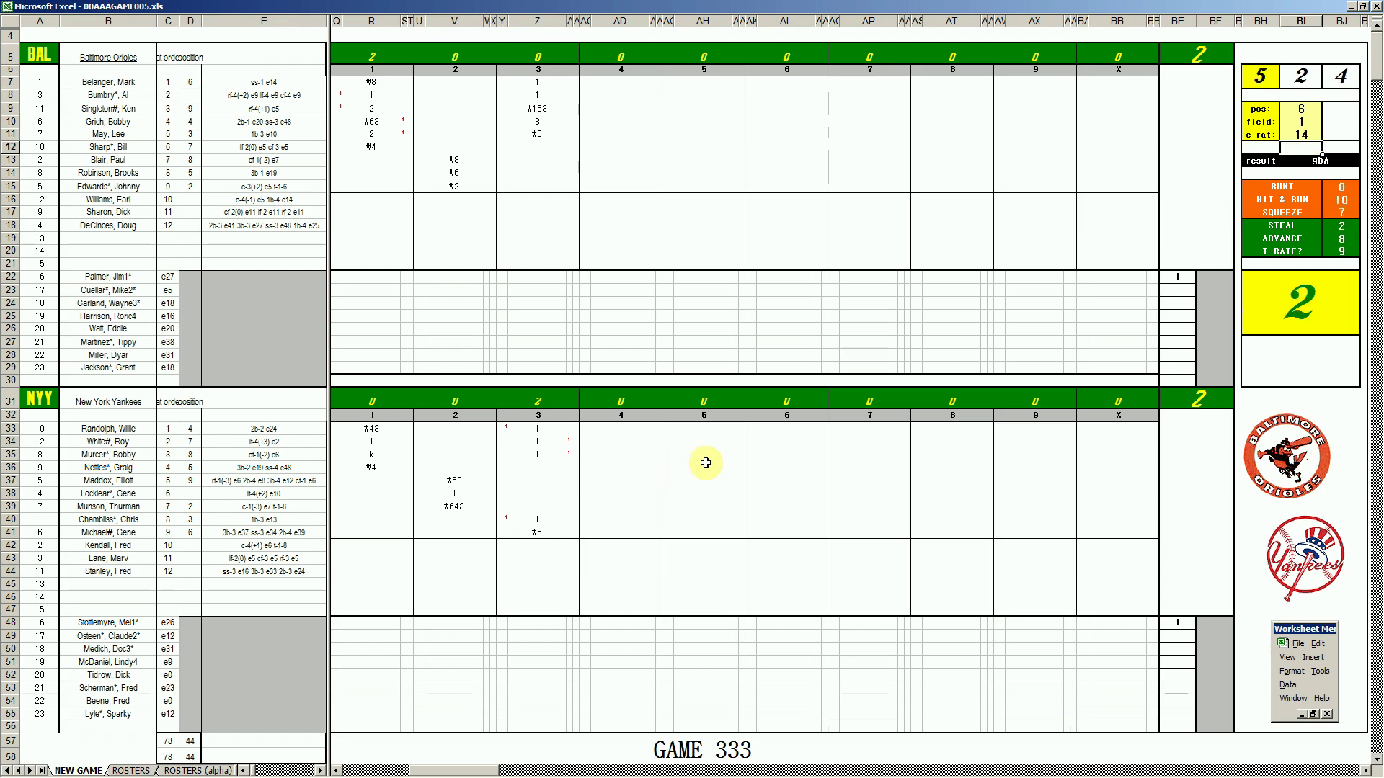
click(539, 467)
text(#643)
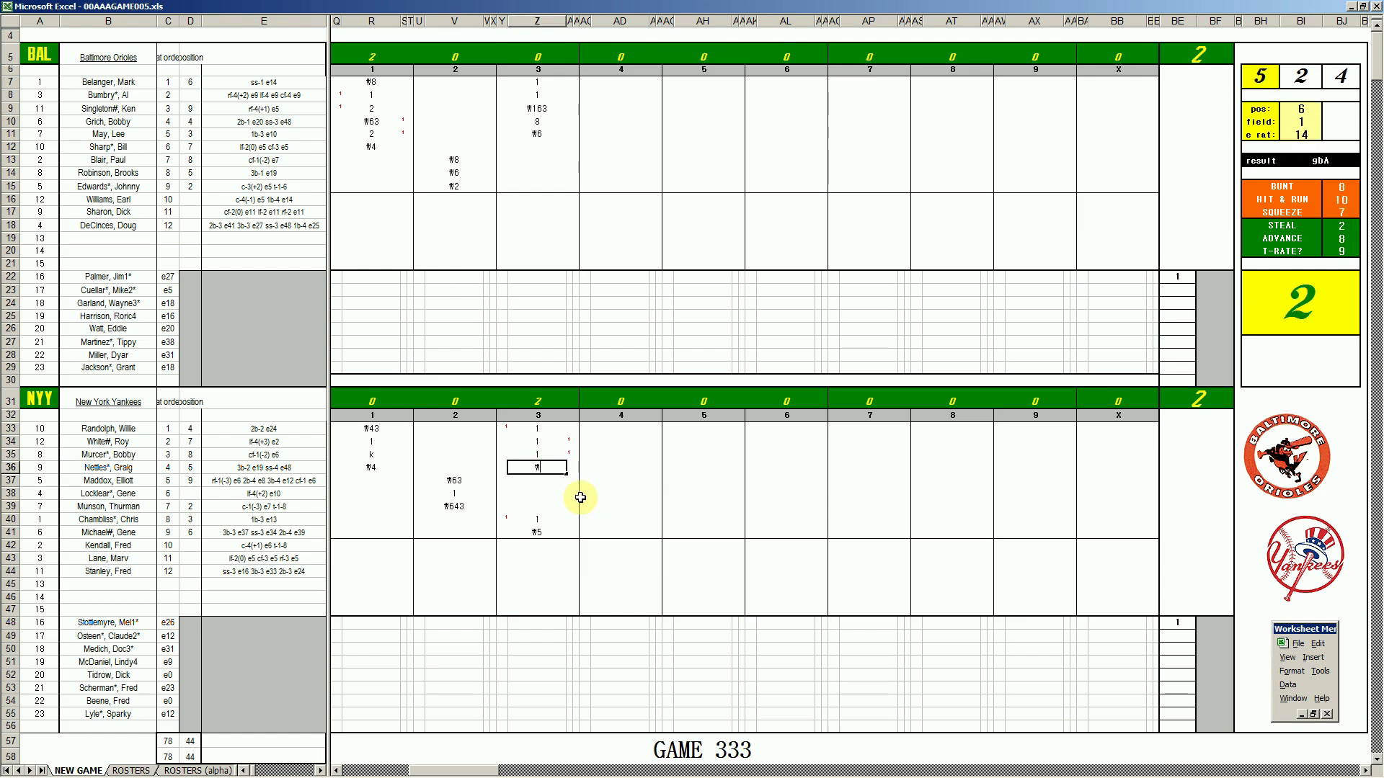
Step: Record Baltimore's fourth-inning results: 1 in AD12, \8 in AD13 and \543 in AD14
click(603, 147)
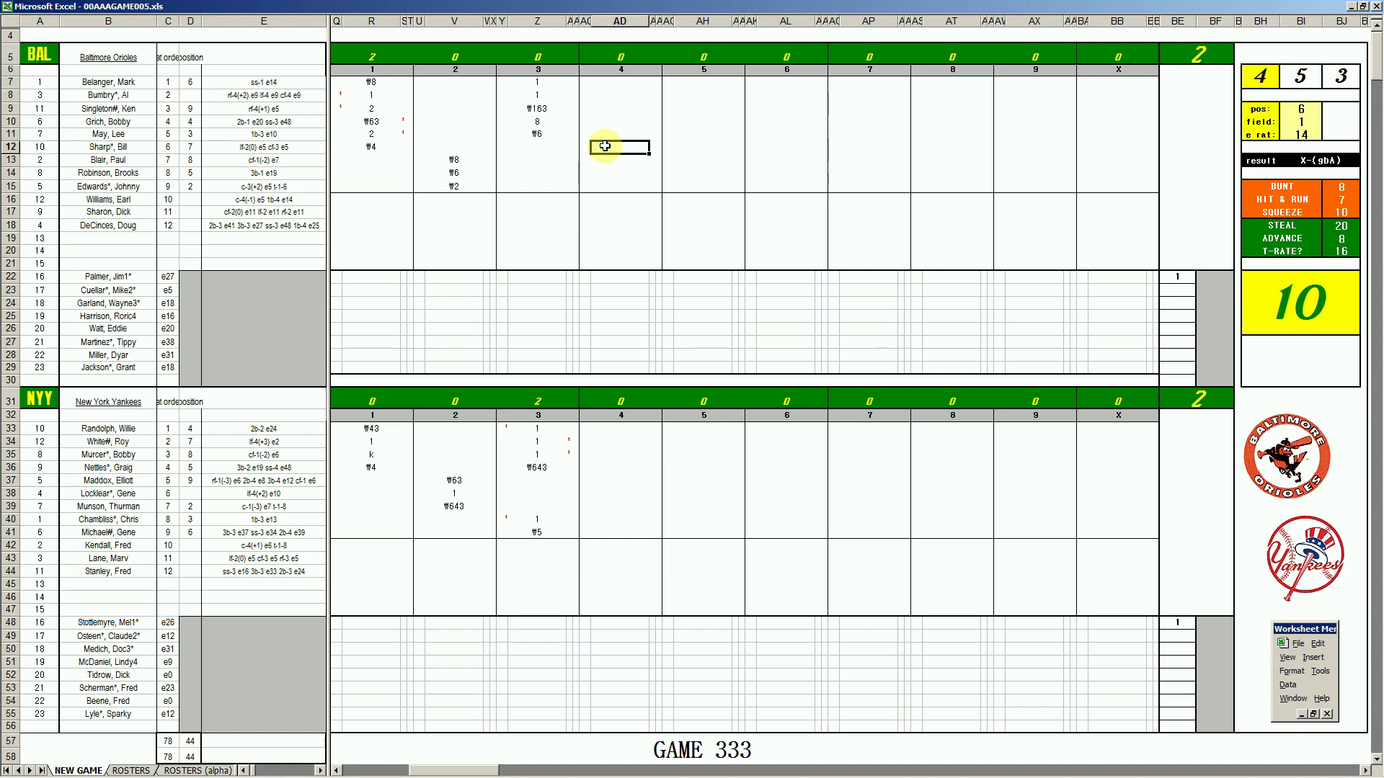
text(1)
key(Return)
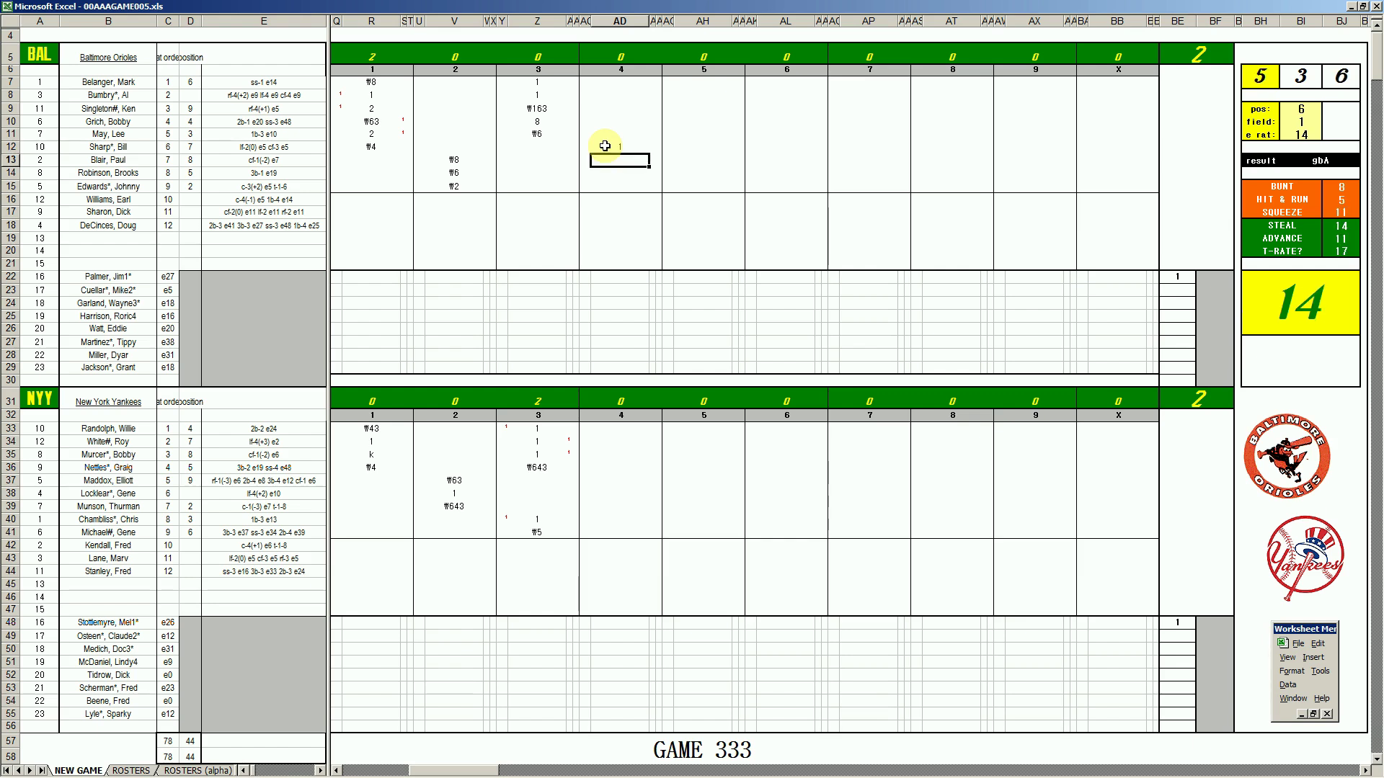
text(#8)
key(Return)
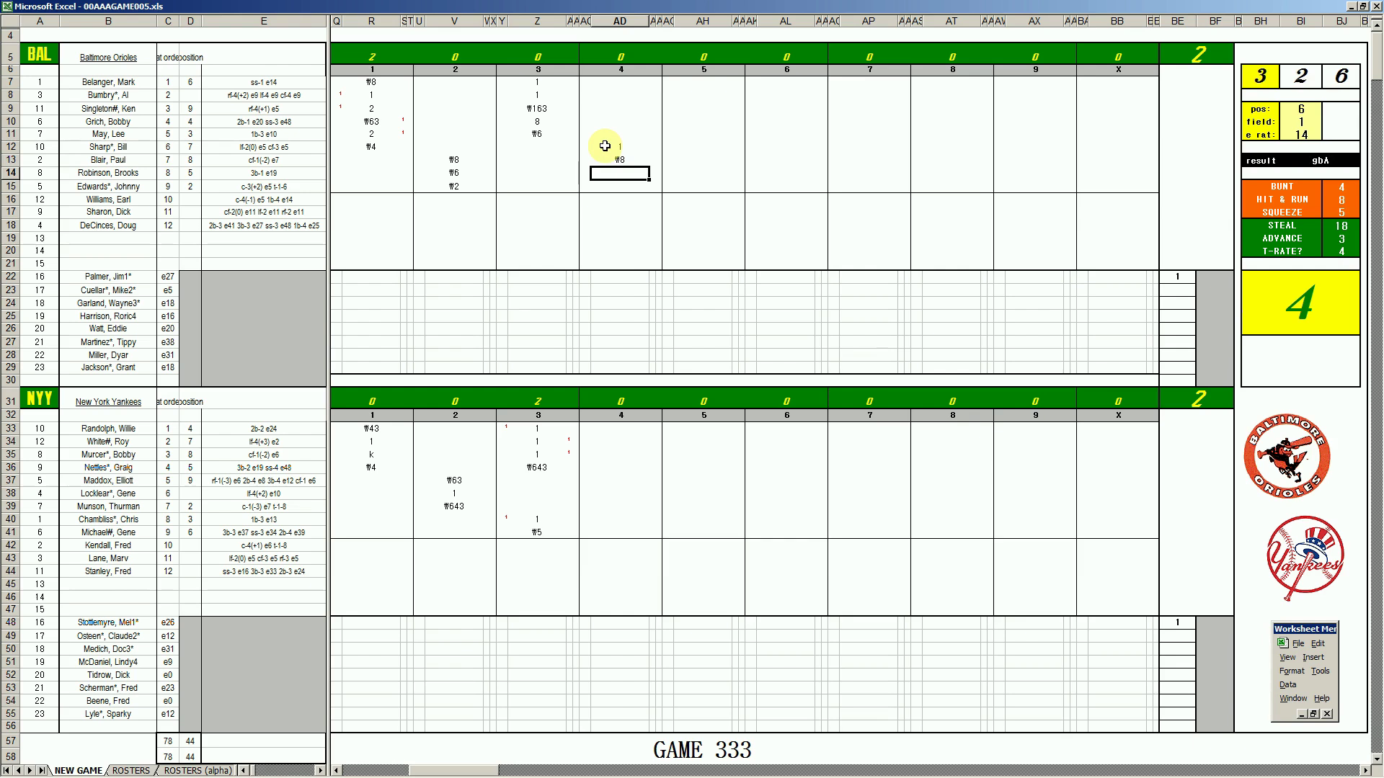
text(#543)
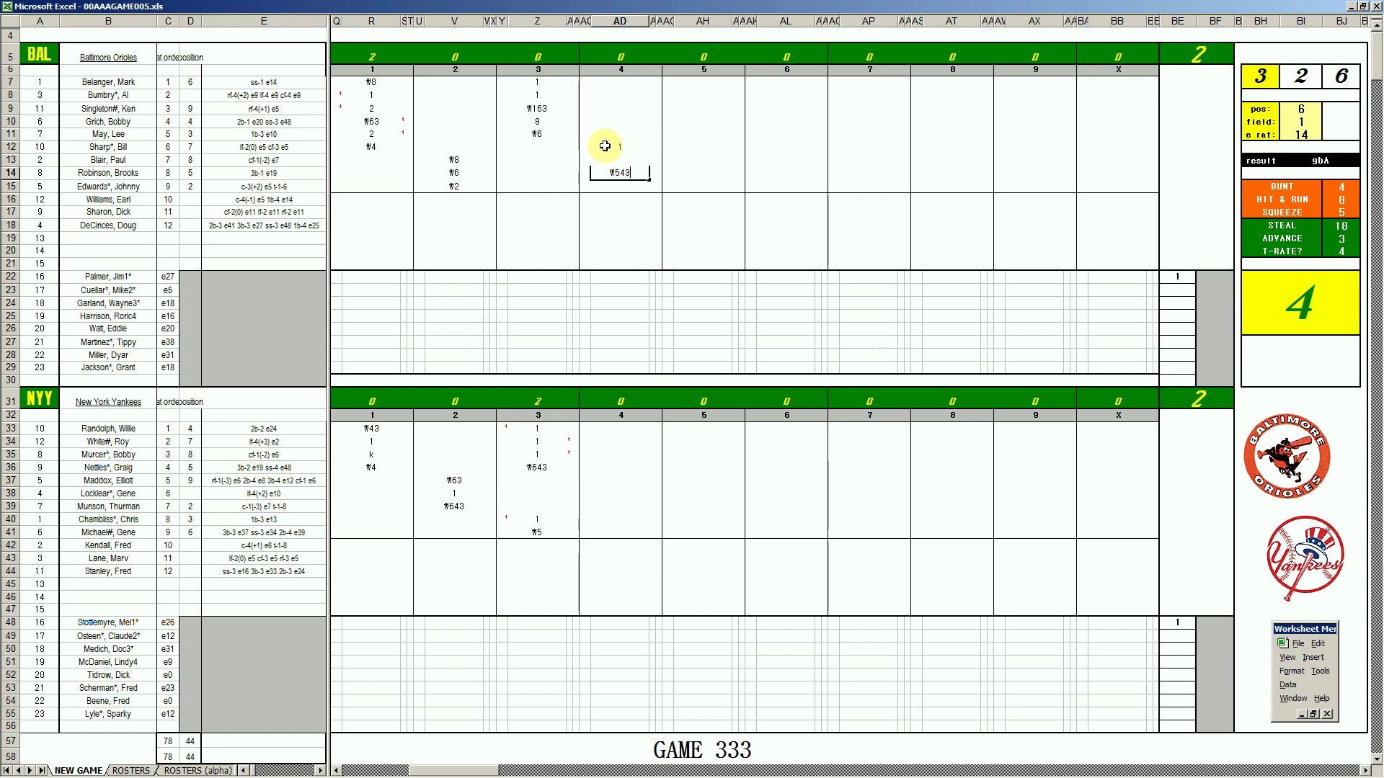
Step: Record 2 in AD37 for New York's fourth inning, and set the fielding check to position 2, field 3 and e rating 5
click(621, 481)
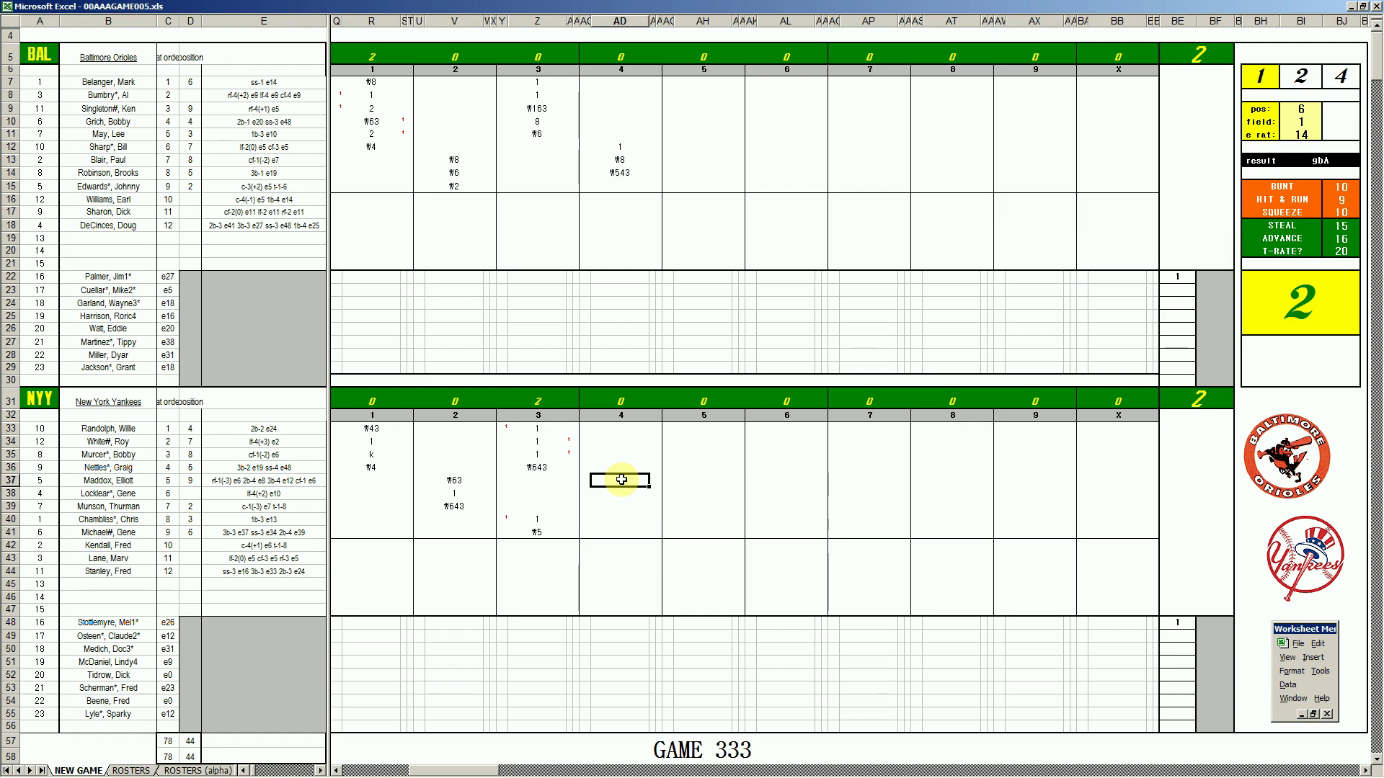
key(Return)
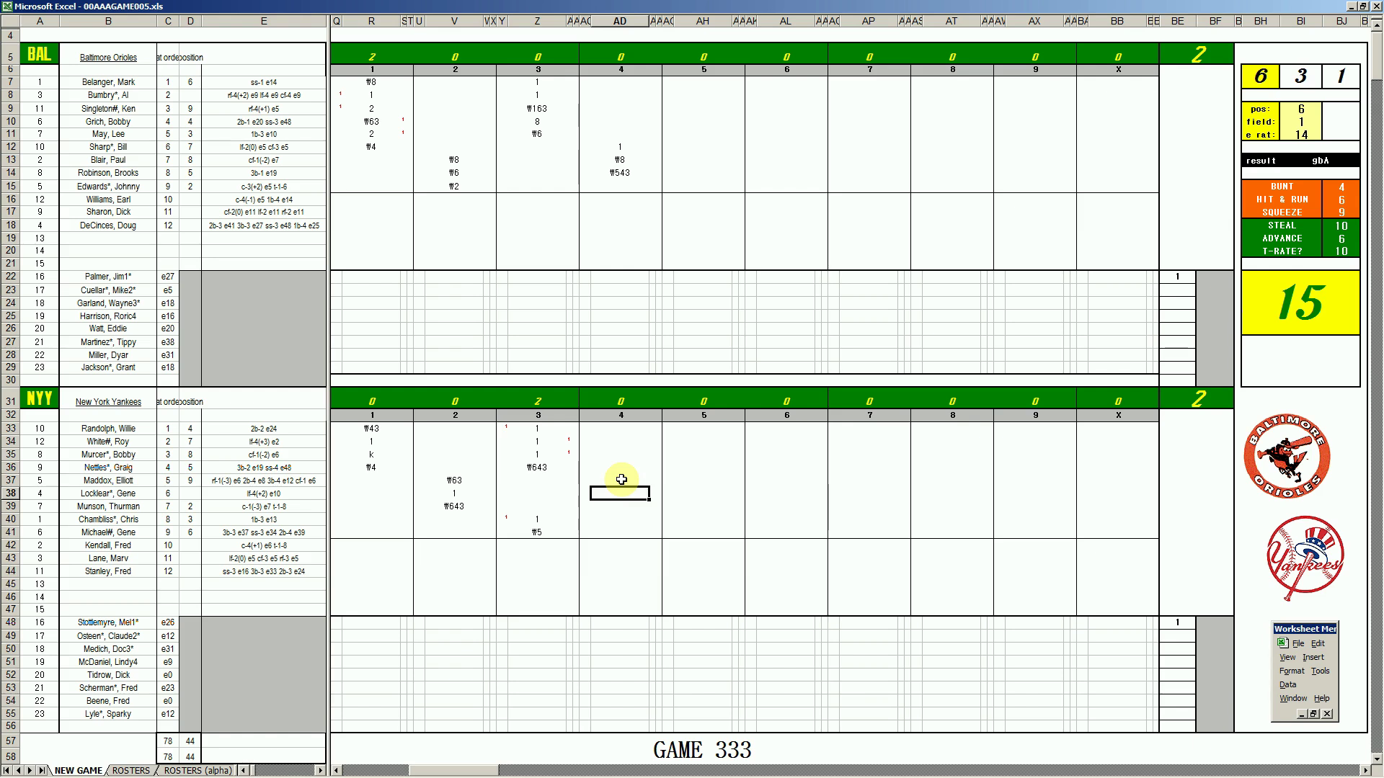
key(Tab)
text(2)
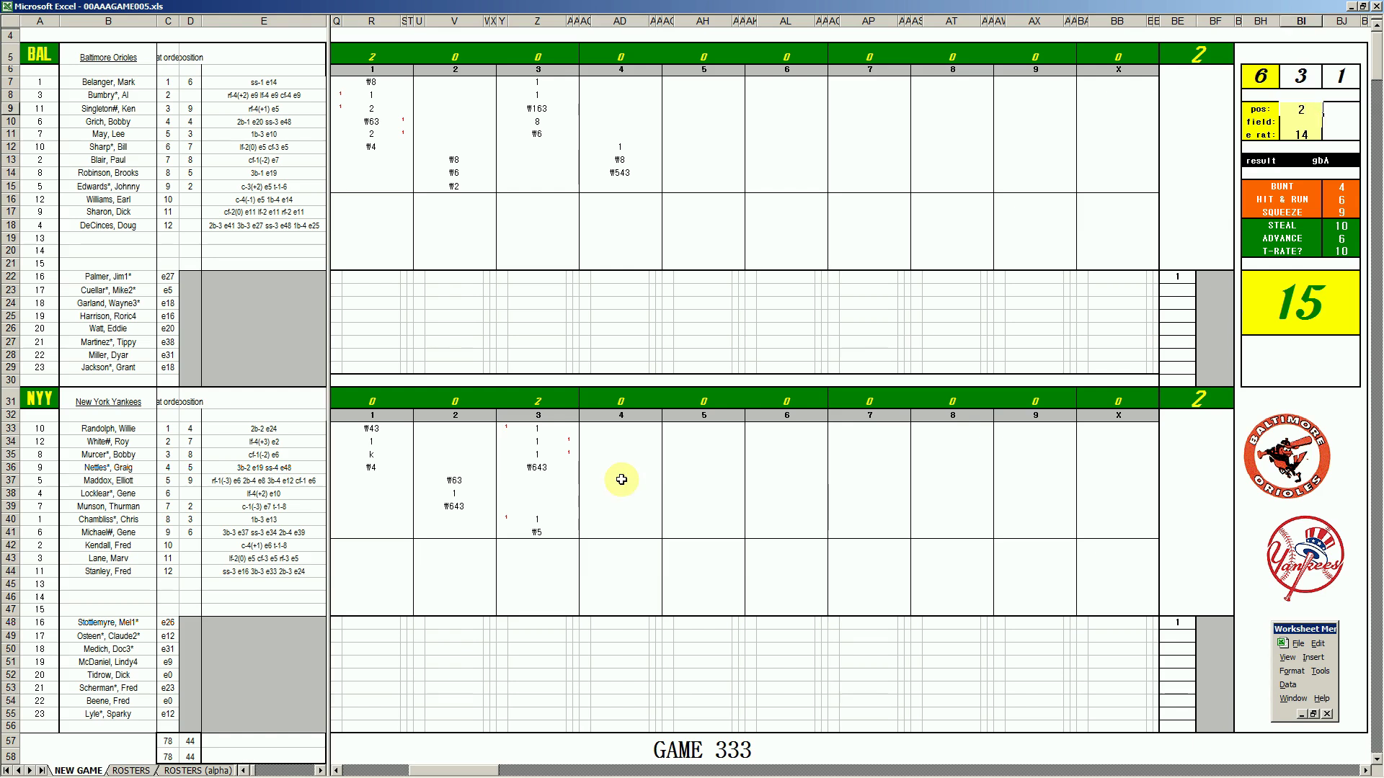
key(Return)
text(3)
key(Return)
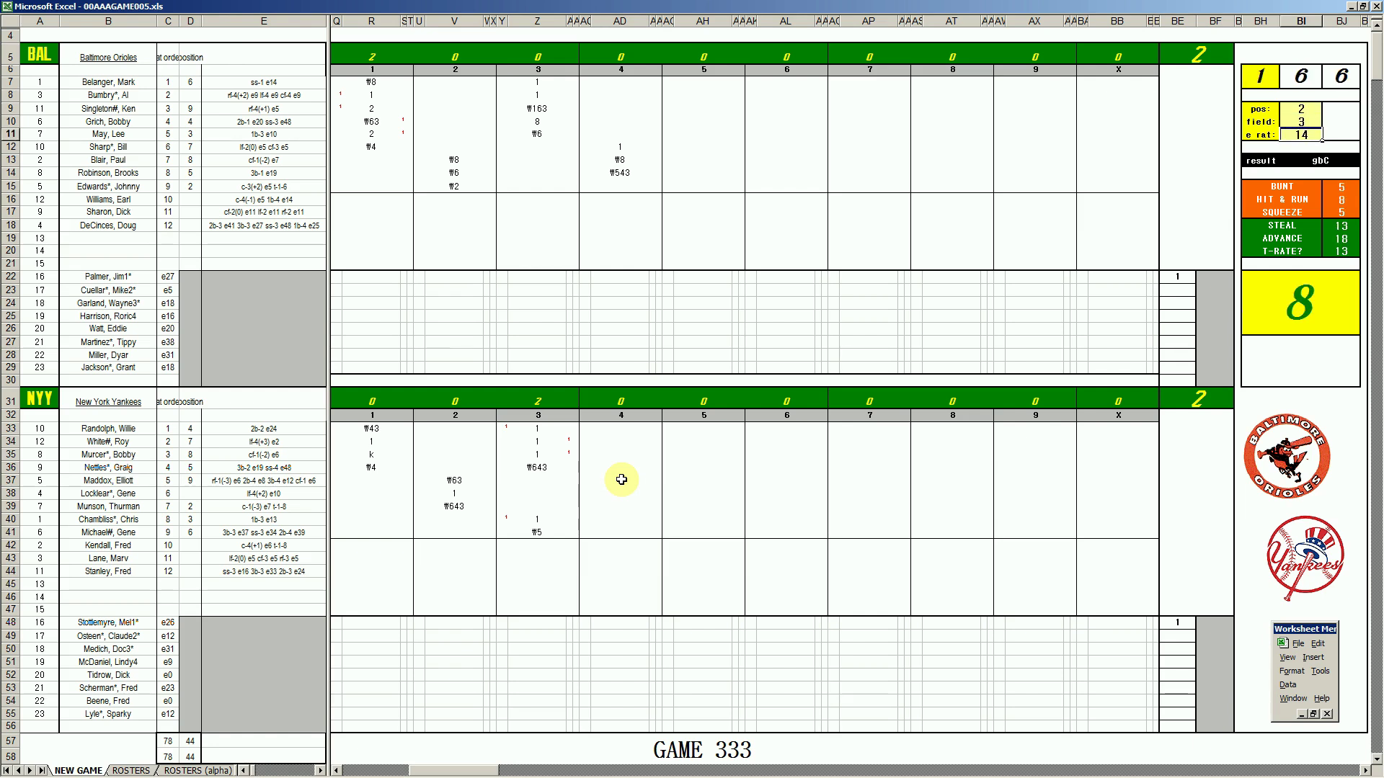
text(5)
key(Return)
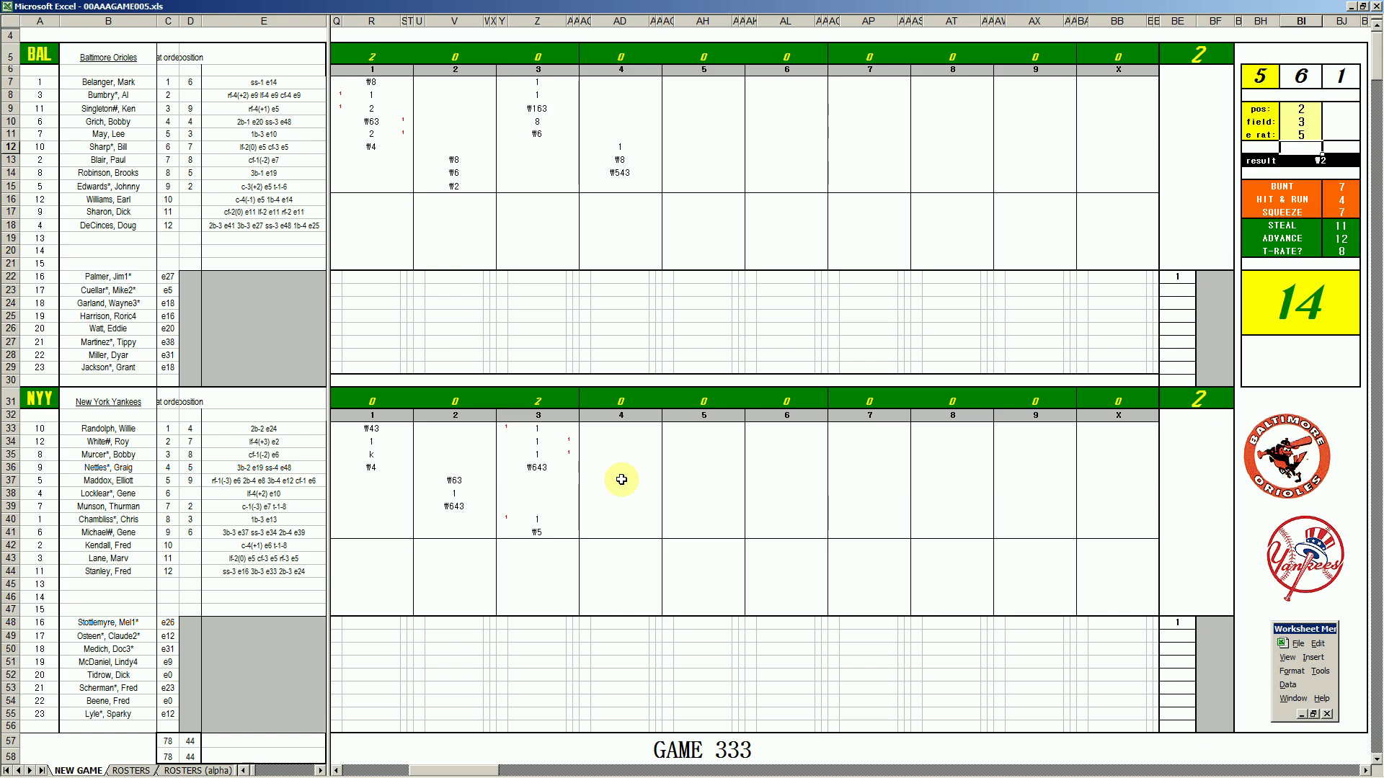
Step: Record New York's next fourth-inning outs as \2 in AD38 and \4 in AD39
click(621, 493)
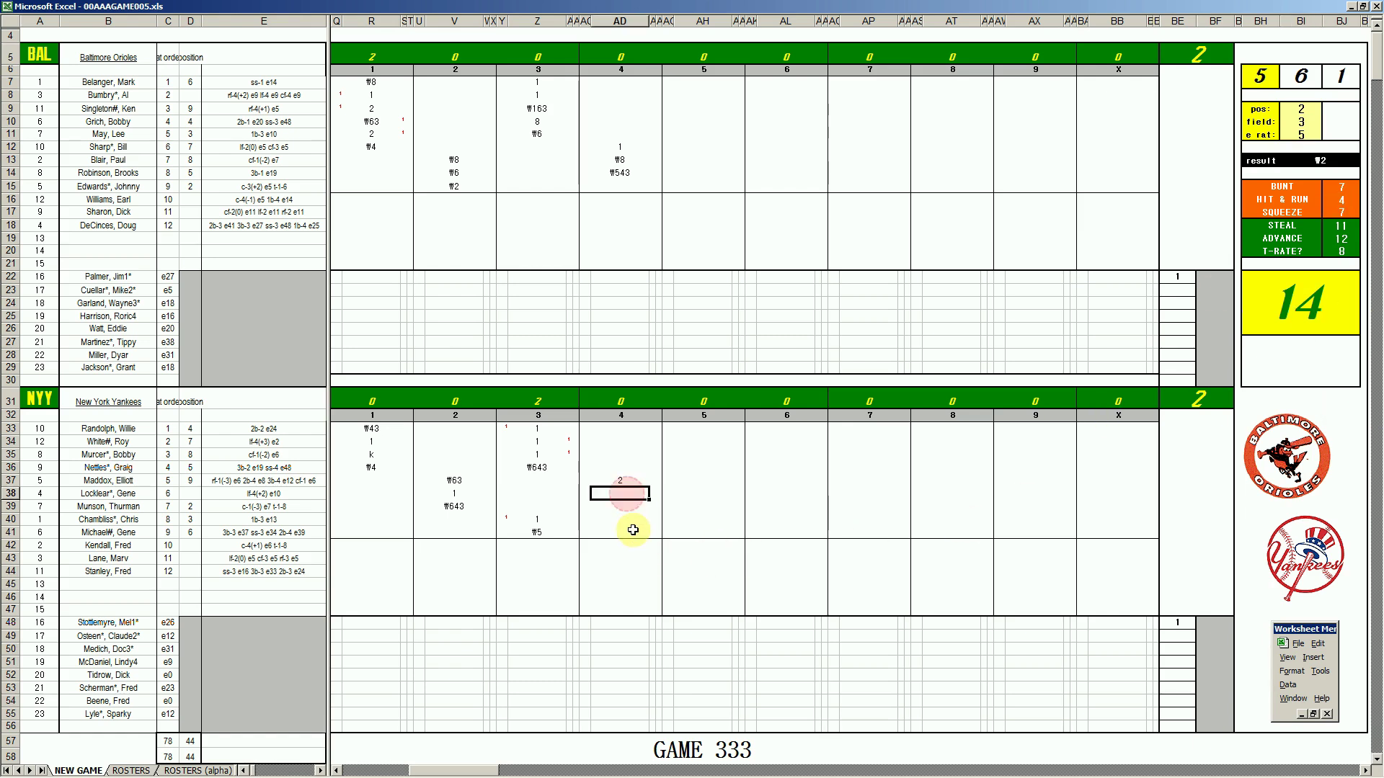
text(\2)
key(Return)
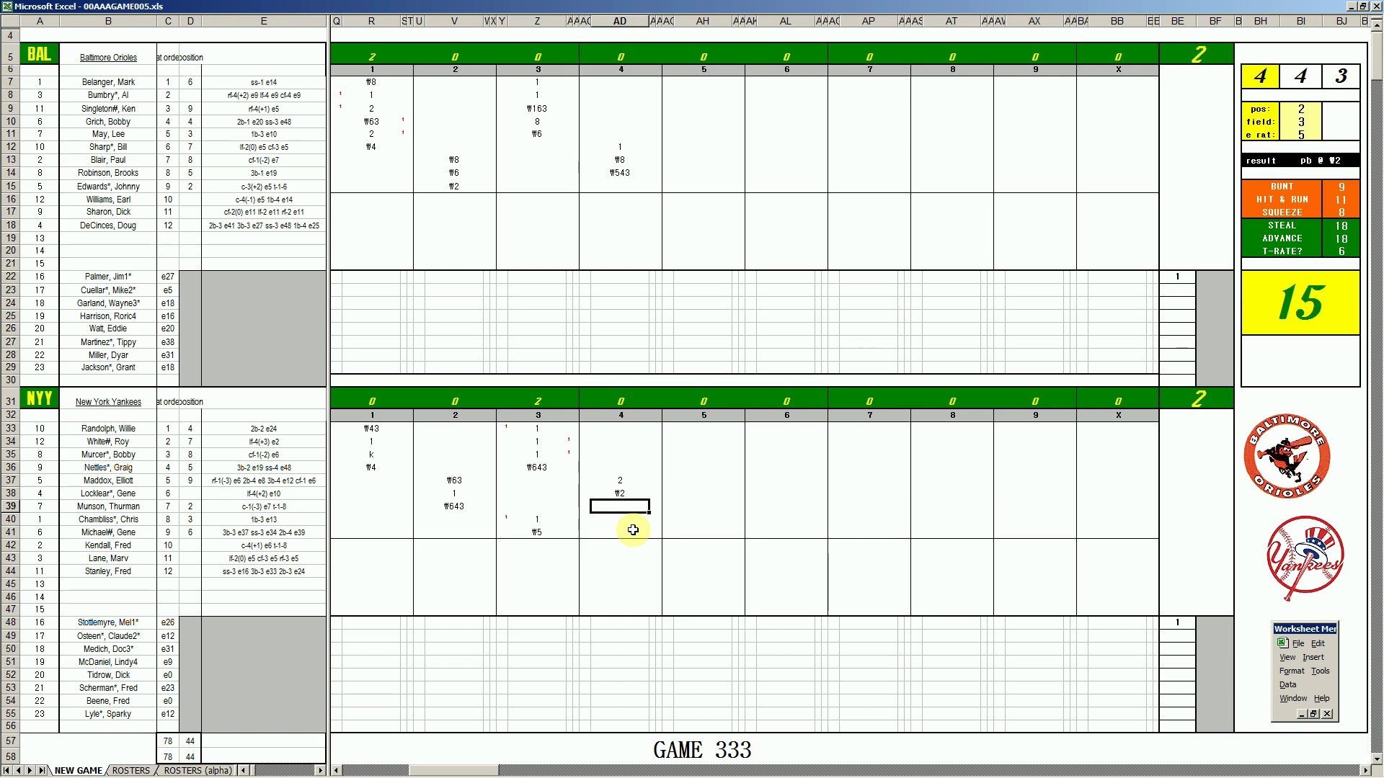
text(\4)
key(Return)
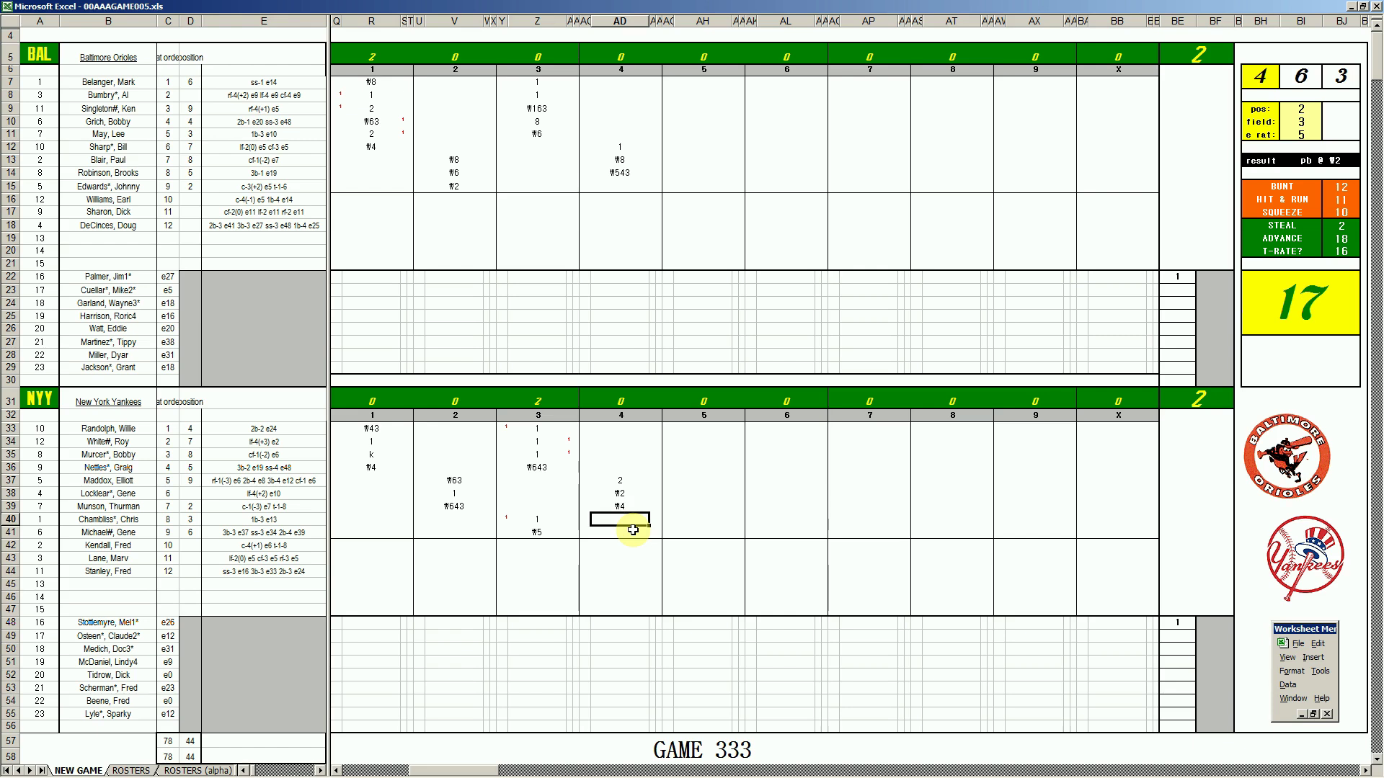
Step: Set the fielding check to position 4, field 1 and e rating 20, and record \43 in AD40
key(ctrl+q)
text(4)
key(Return)
text(1)
key(Return)
text(20)
key(Return)
click(618, 519)
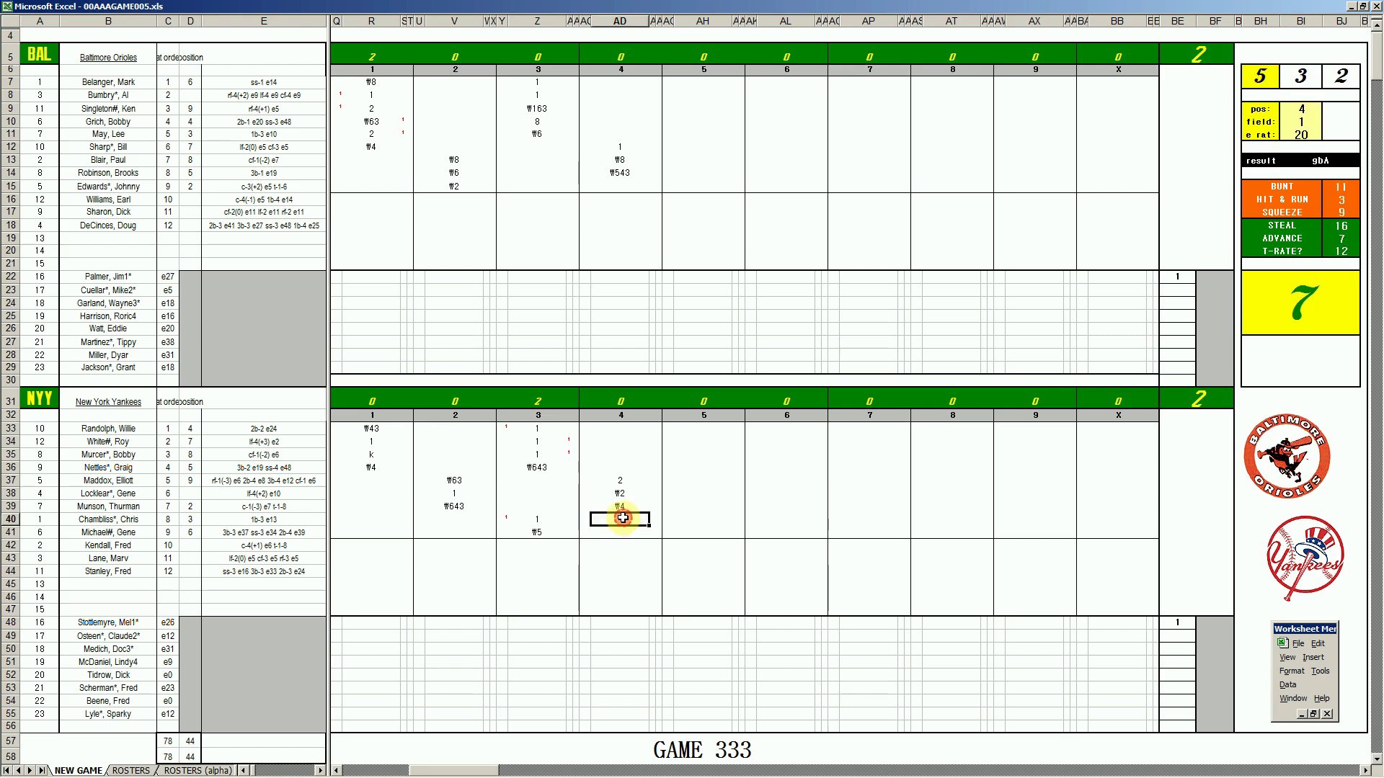
text(\43)
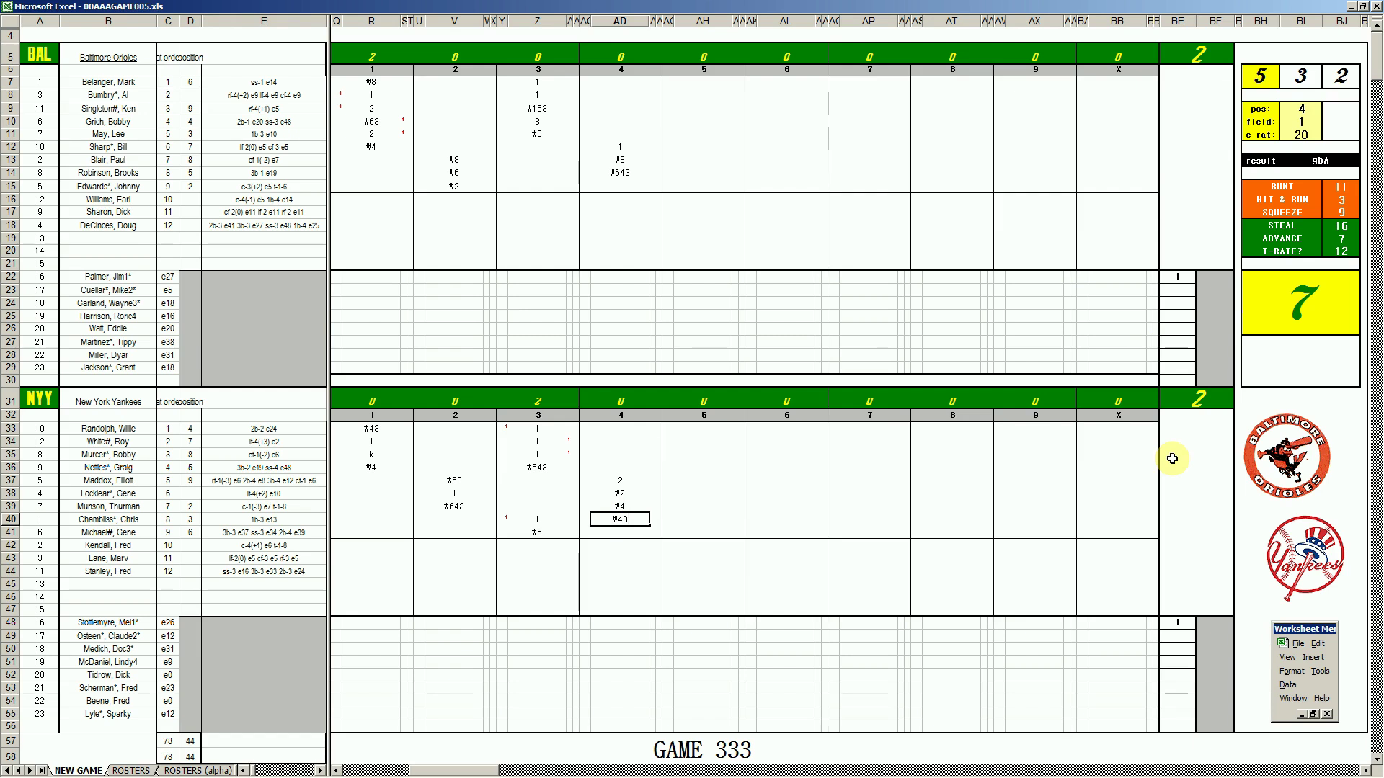
Step: Record Baltimore's fifth-inning results: \6 in AH15, 1 in AH7 and \8 in AH8
click(703, 189)
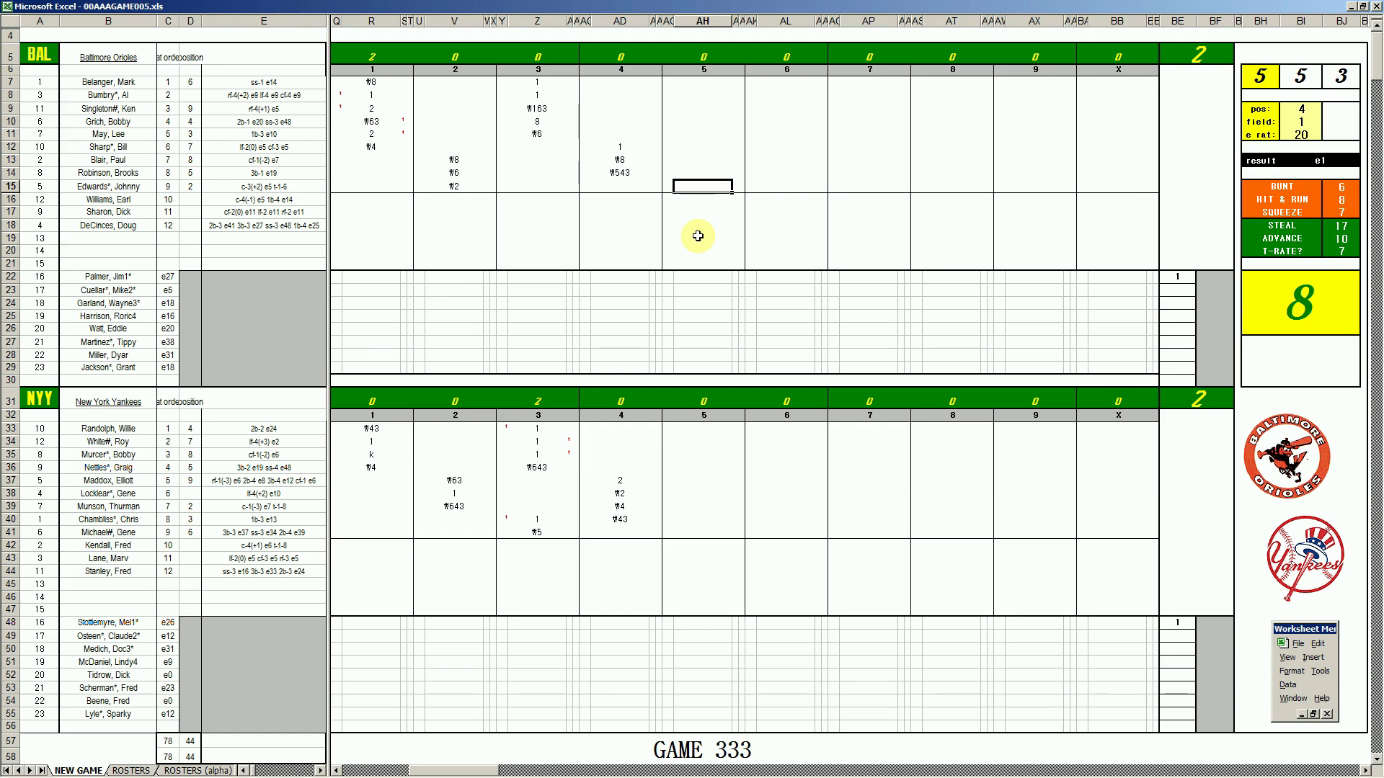
text(6)
key(Return)
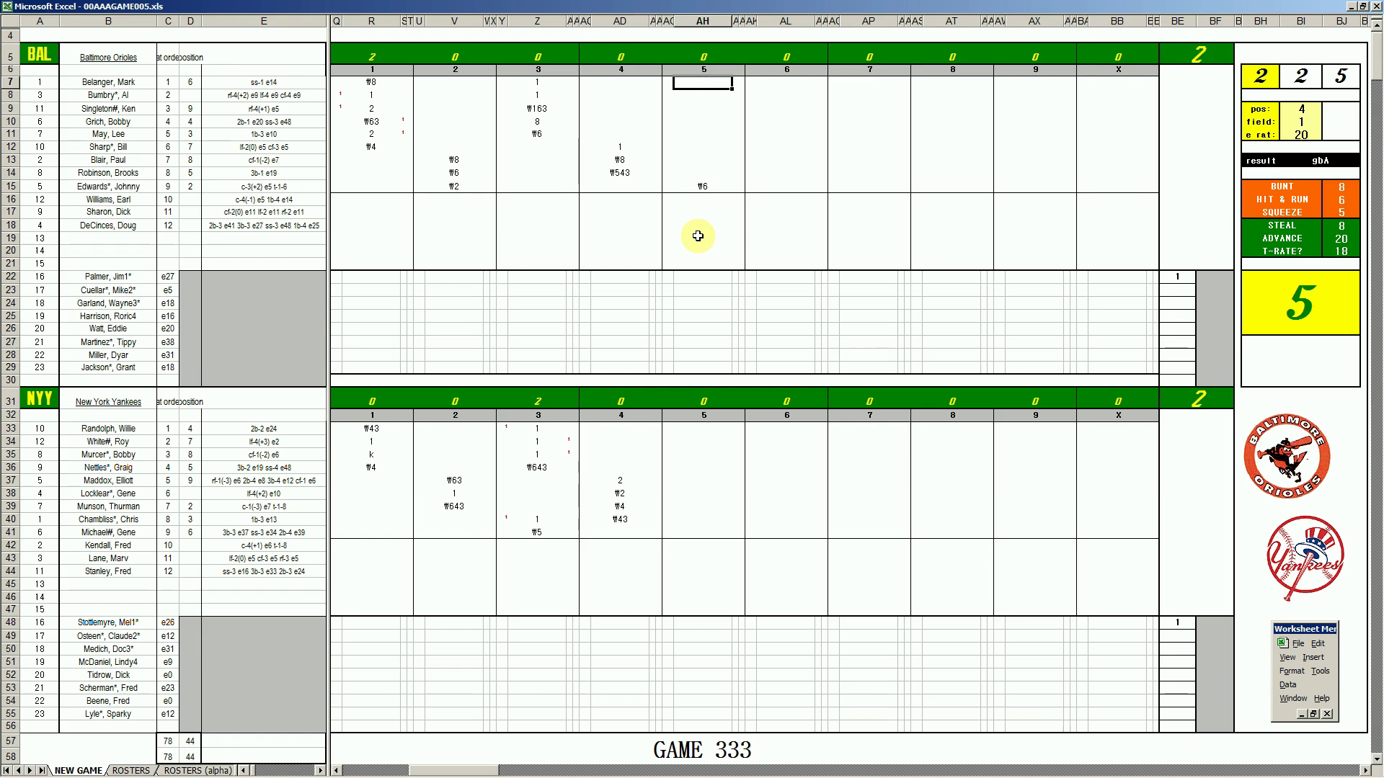
text(1)
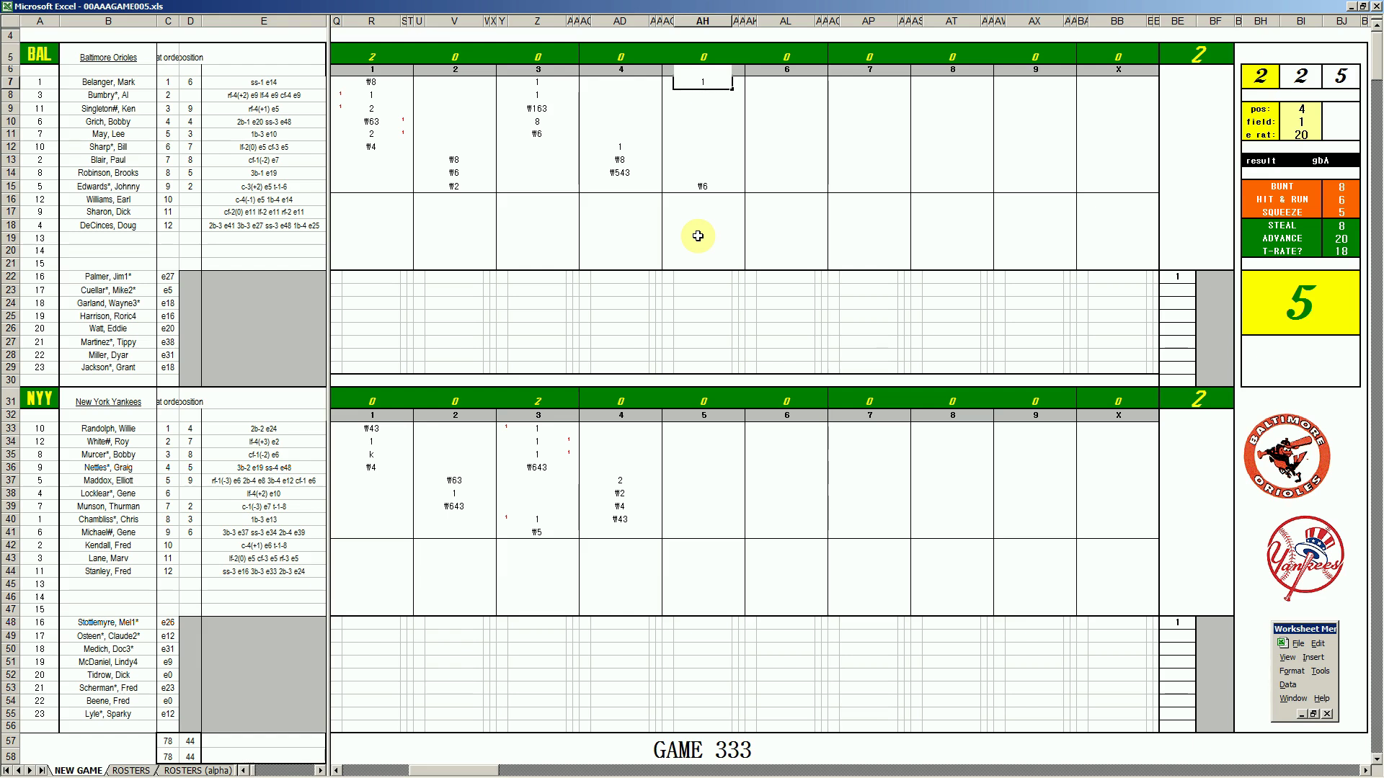
key(Return)
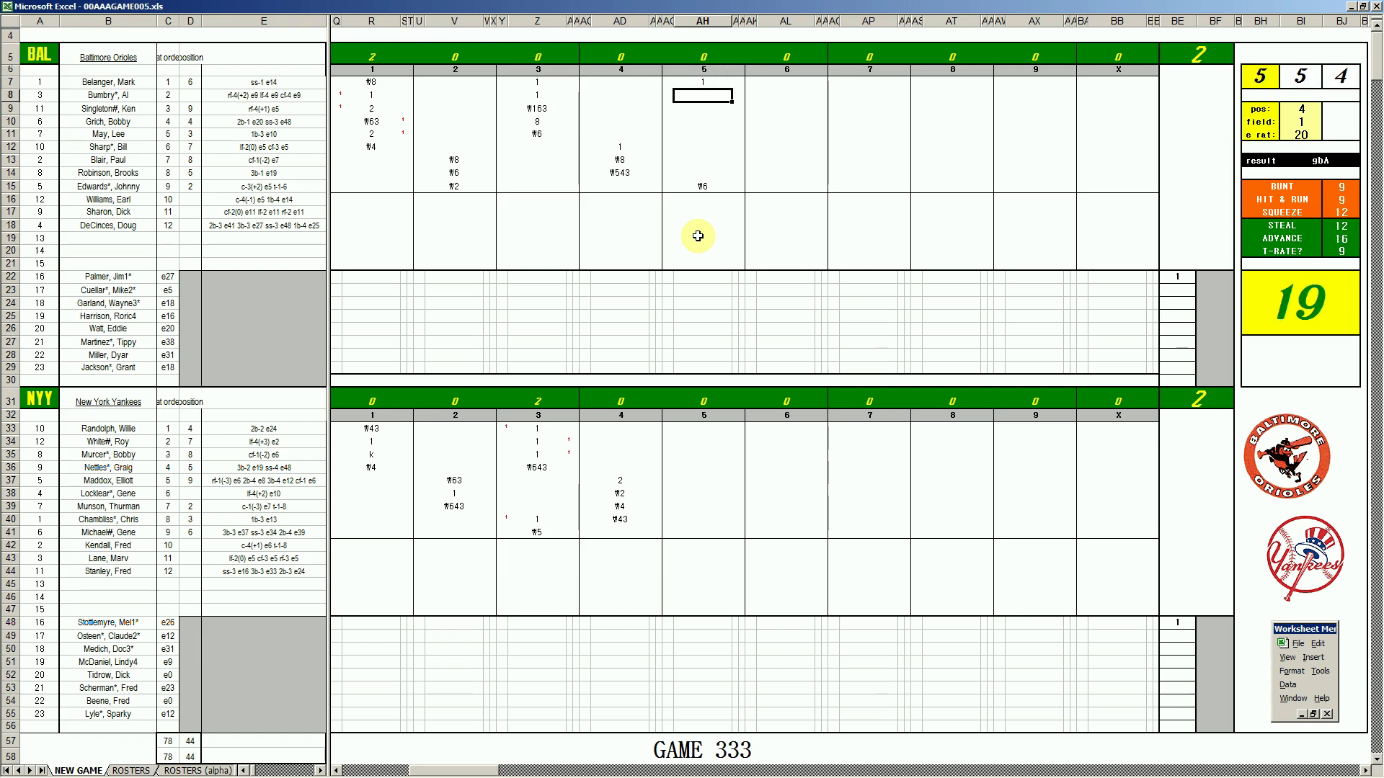
text(#8)
key(Return)
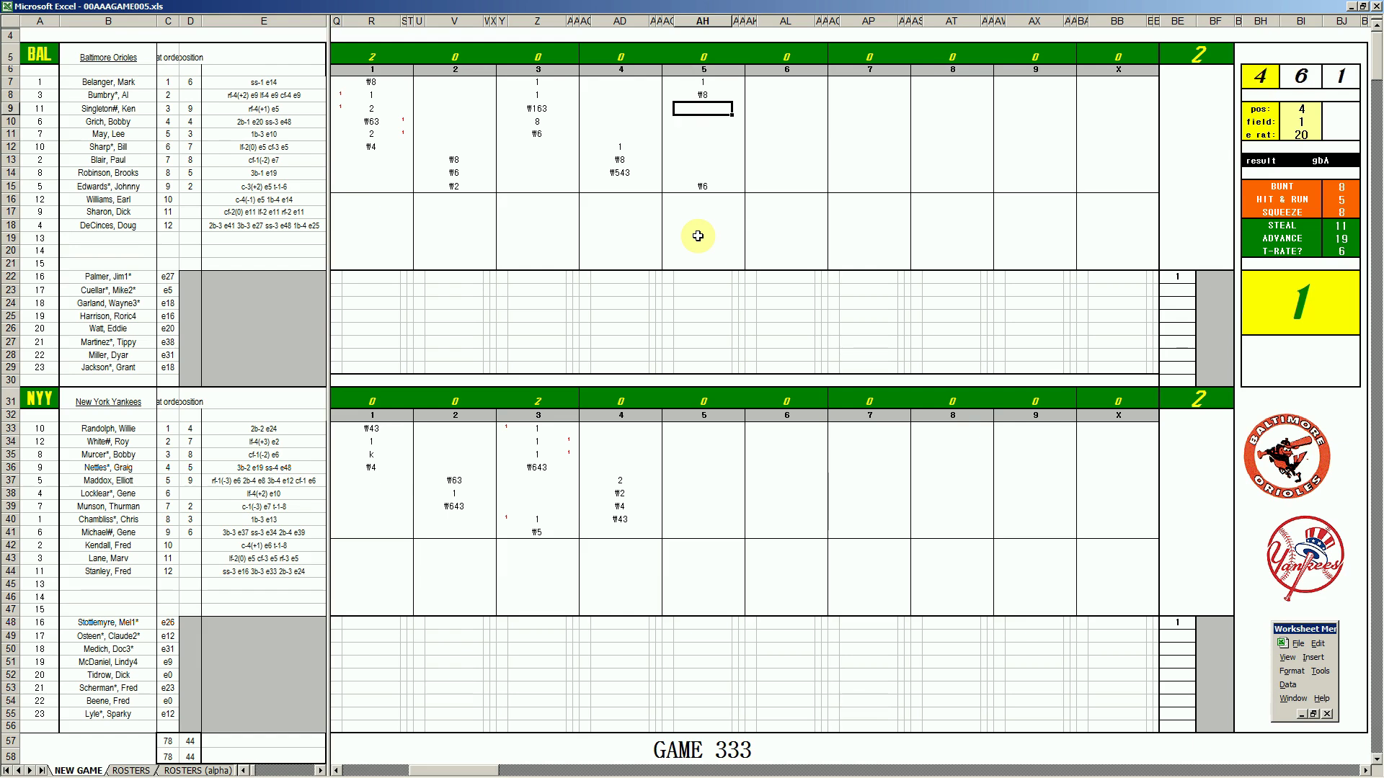
Step: Set the fielding check to position 4 and field 2, and record \43 in AH9 for Baltimore's fifth inning
key(ctrl+Right)
key(ctrl+Right)
text(4)
key(Return)
text(2)
key(Return)
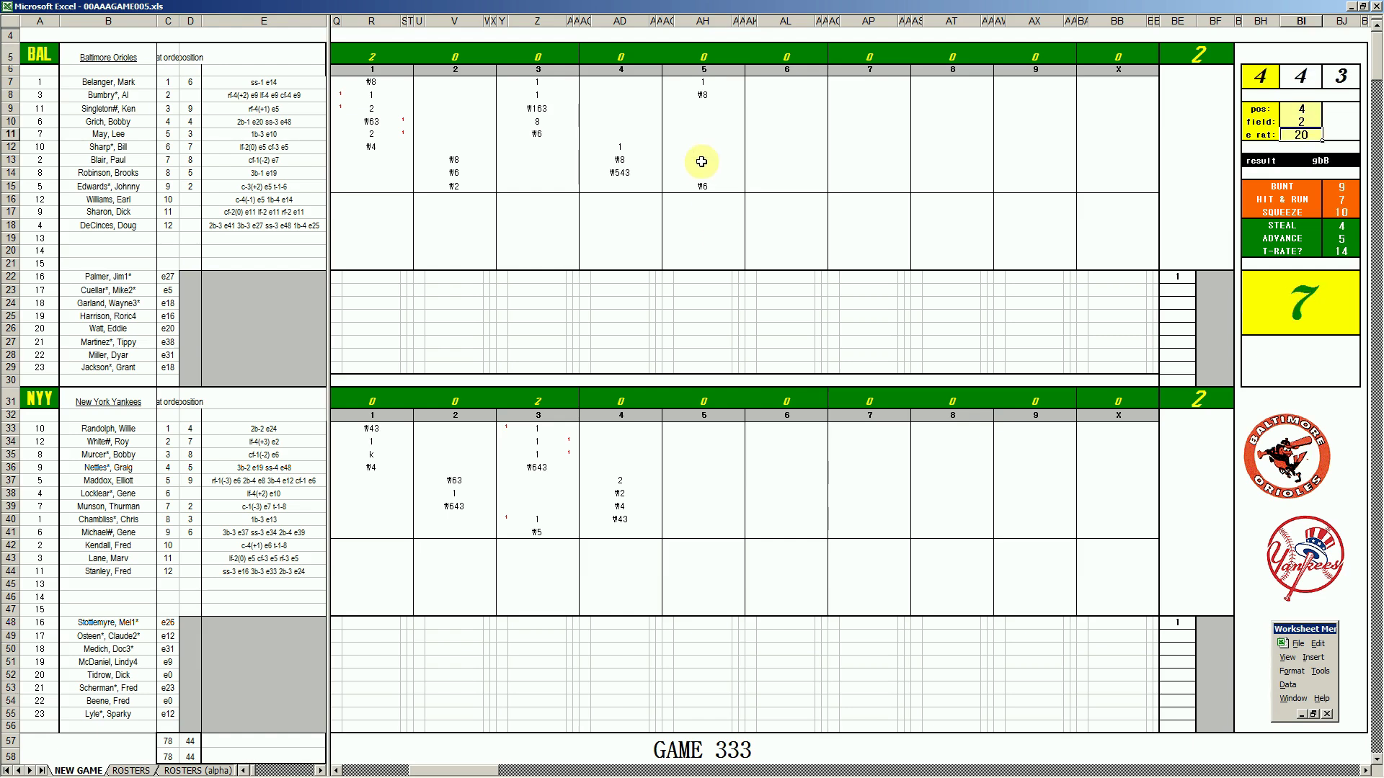
click(705, 108)
text(\43)
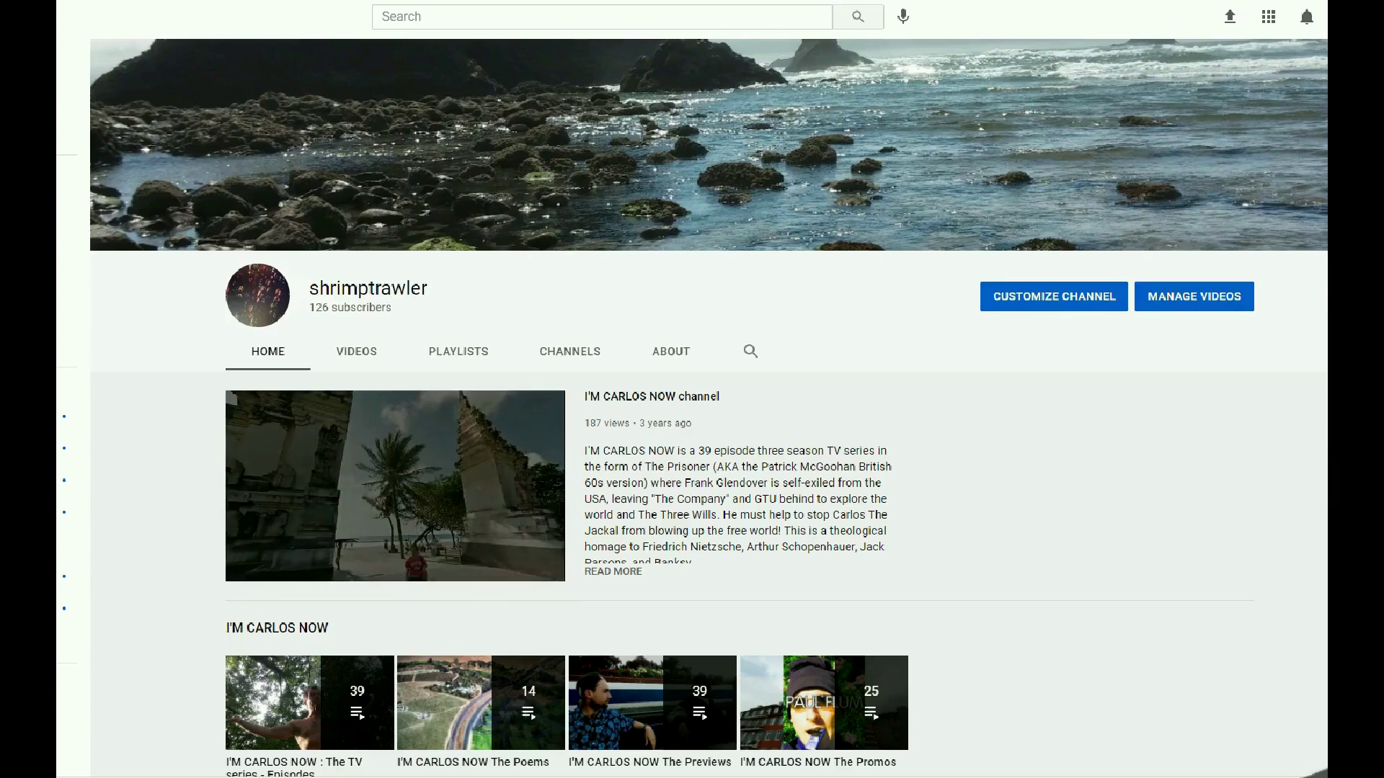
scroll(708, 405, down, 3)
scroll(707, 405, down, 5)
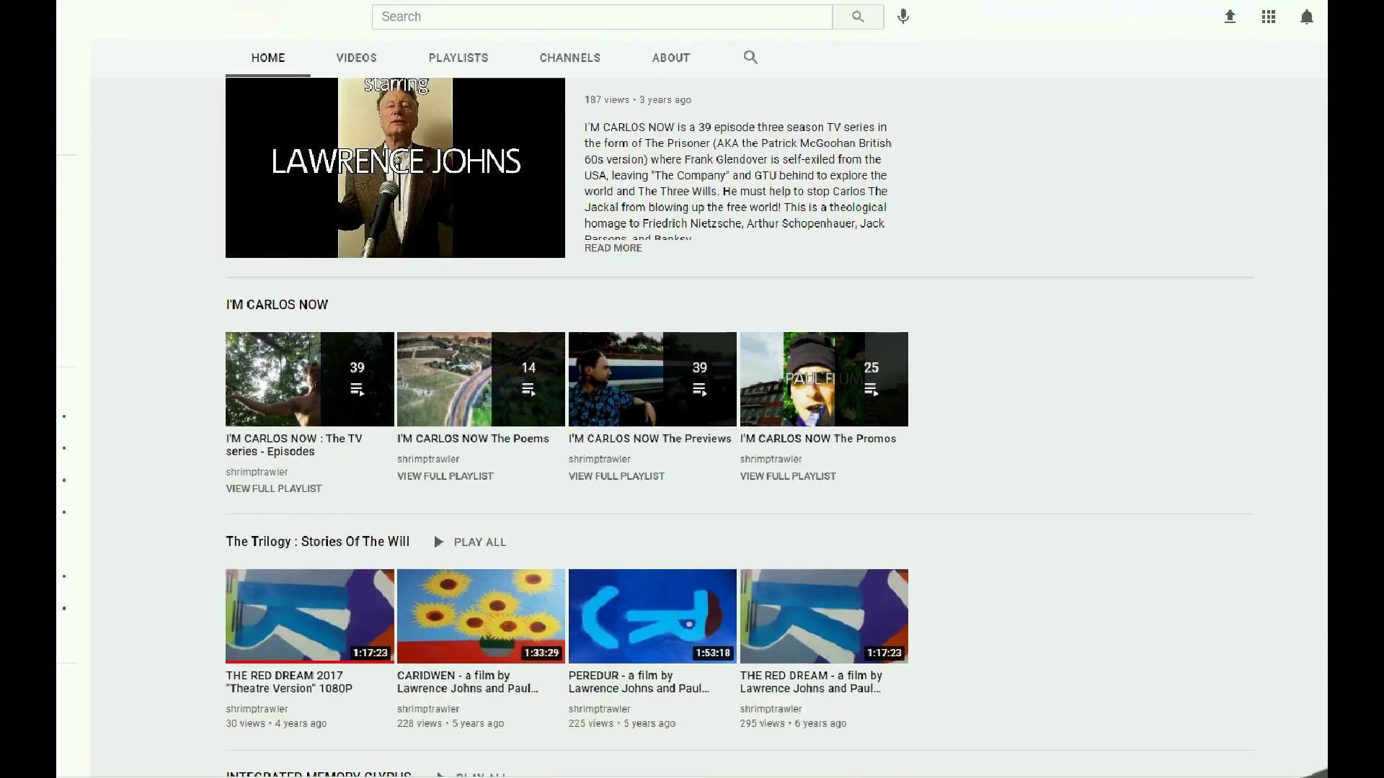
scroll(708, 405, down, 3)
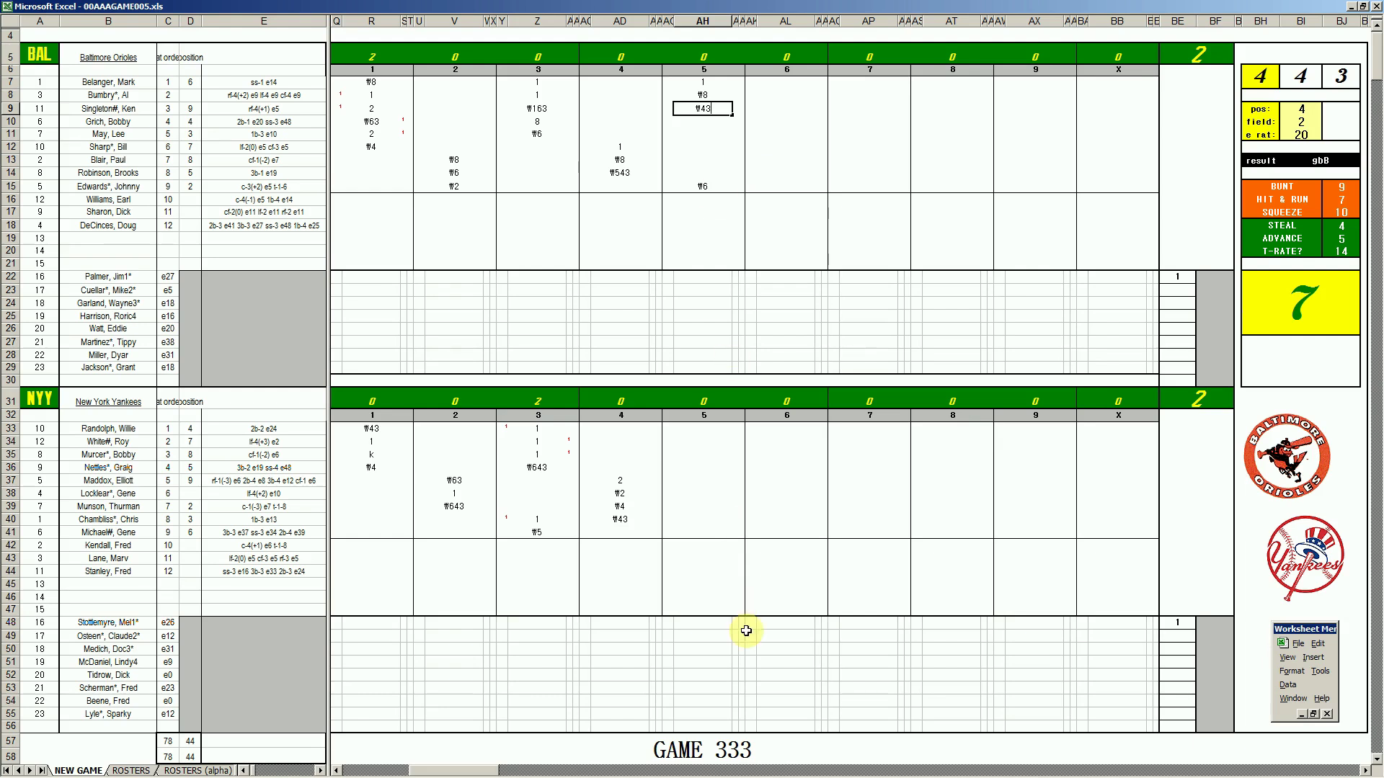
Step: Record New York's fifth-inning outs: \8 in AH41, \9 in AH33 and \13 in AH34
click(695, 532)
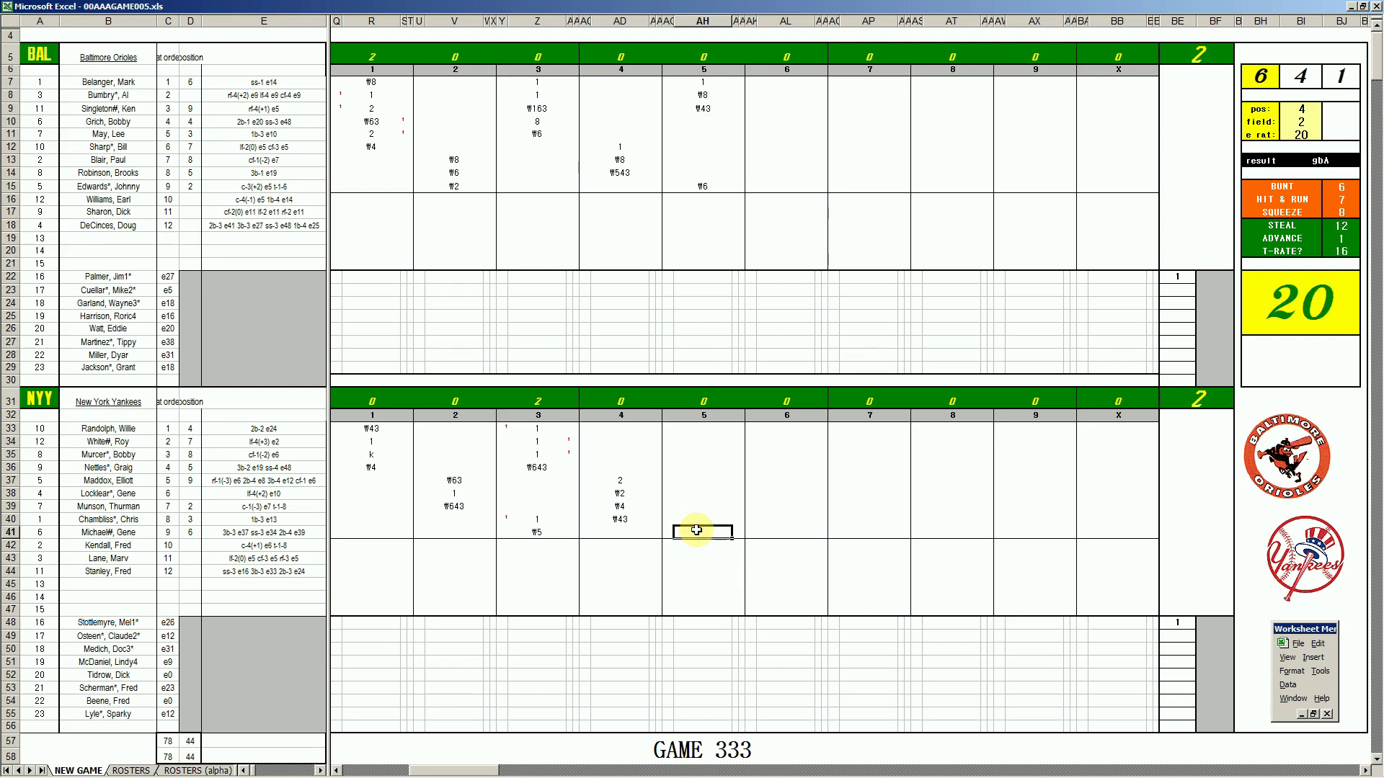
text(#8)
key(Return)
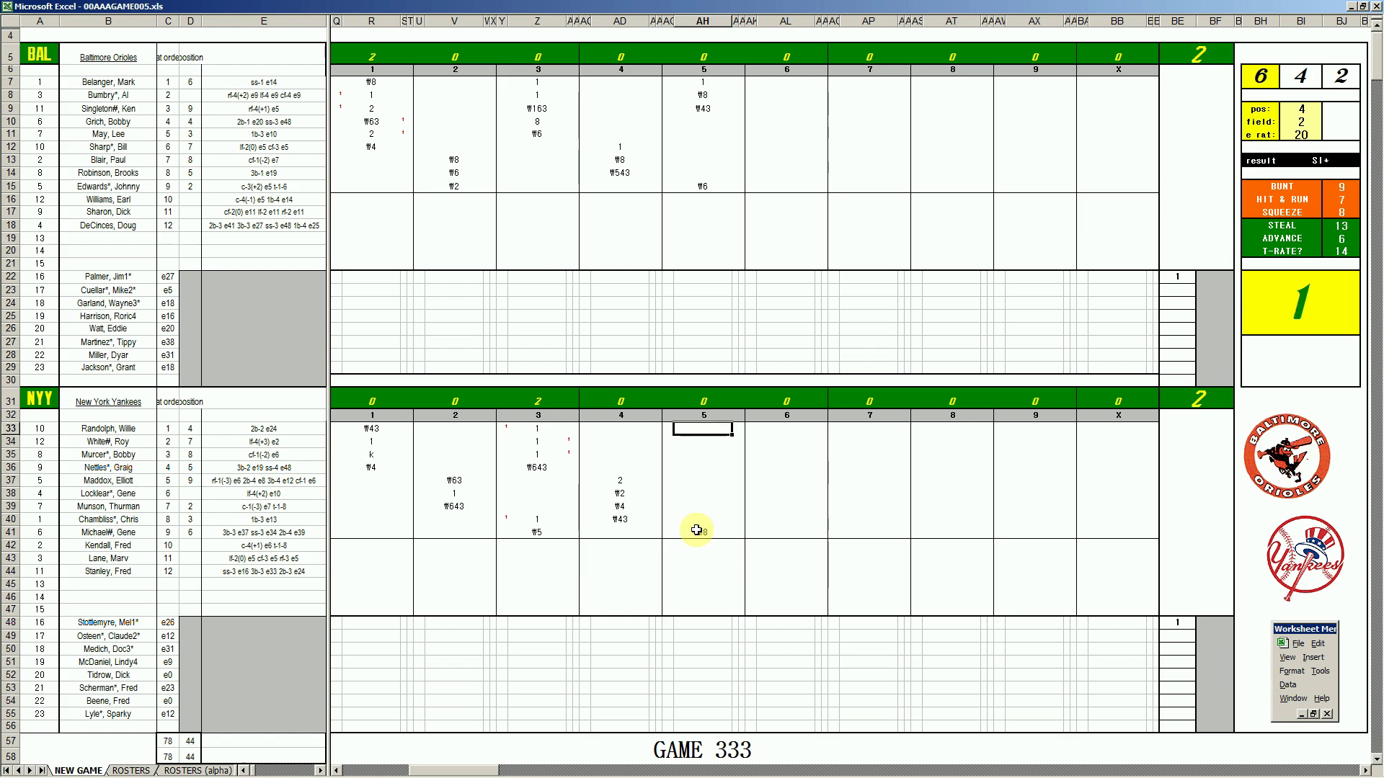
text(#9)
key(Return)
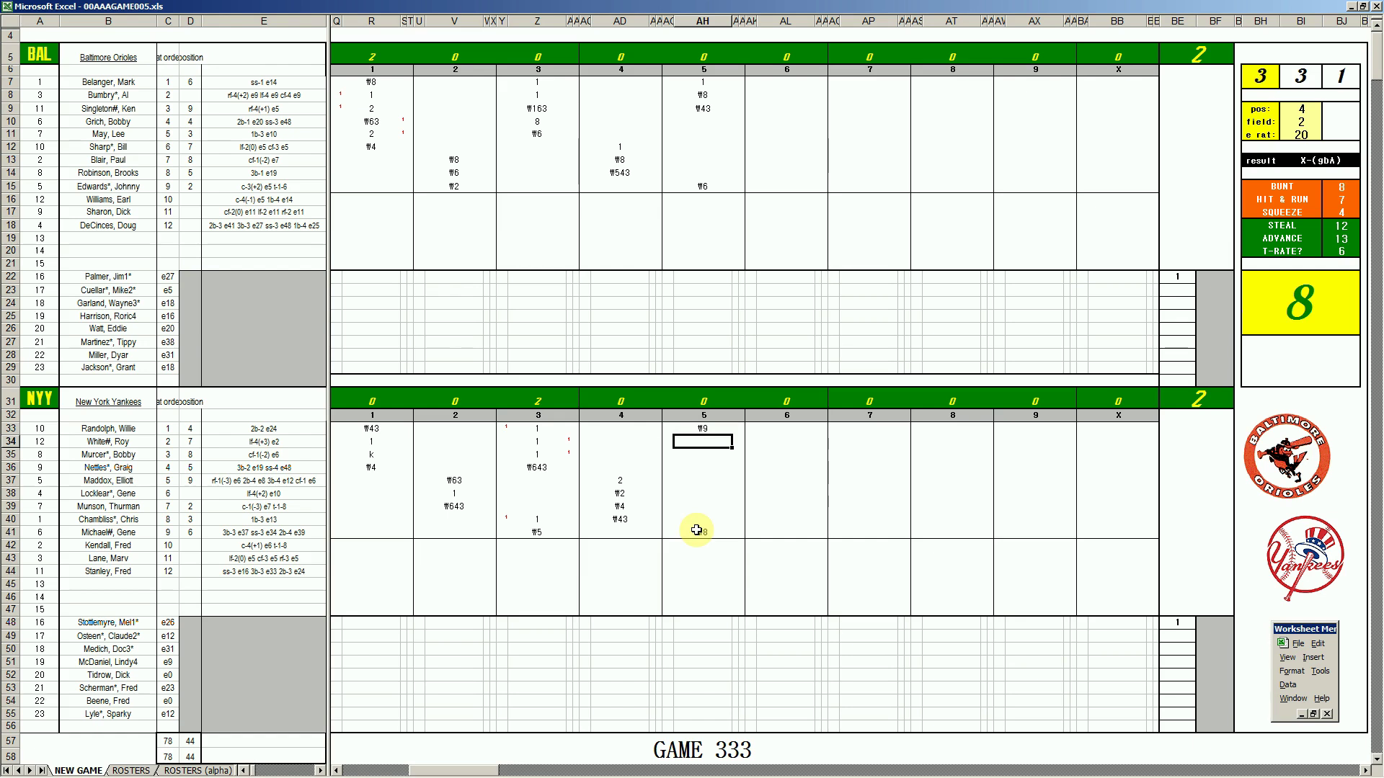
text(#13)
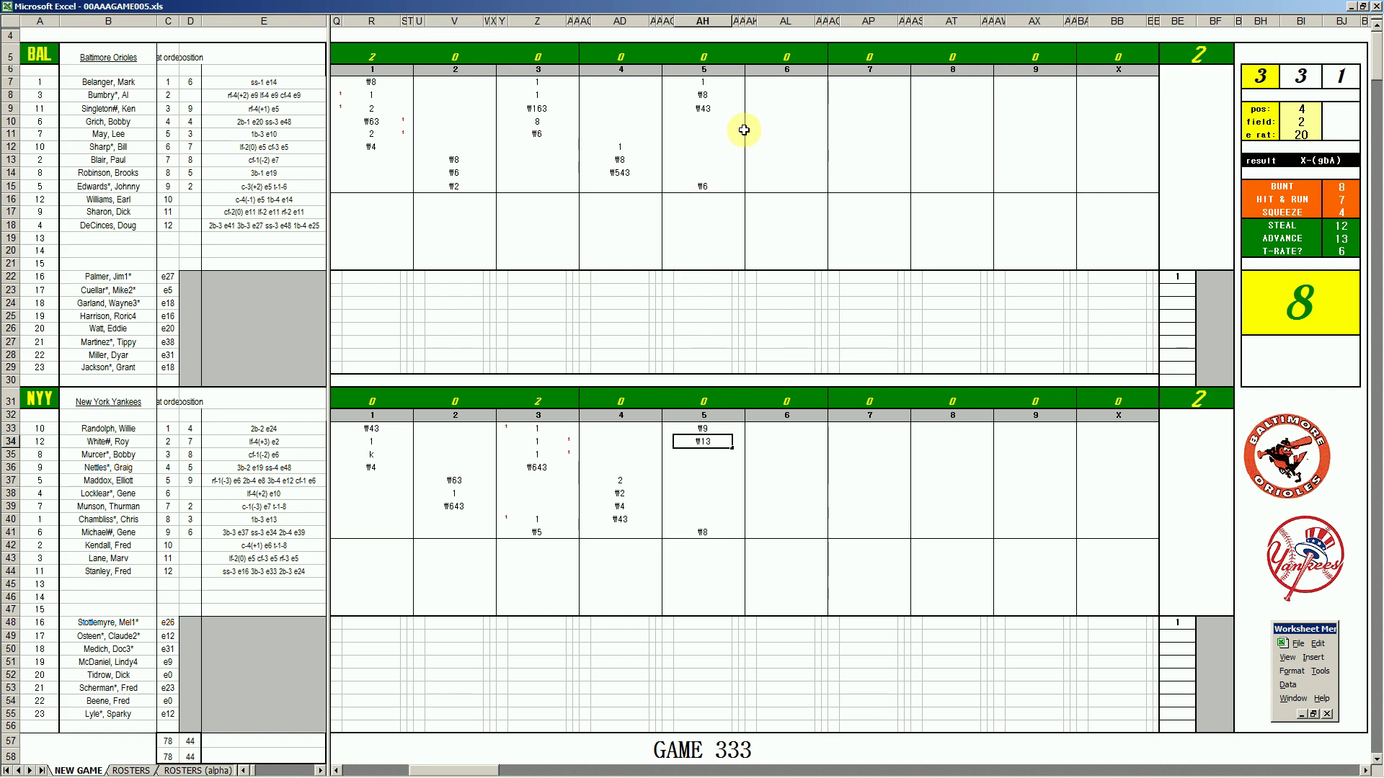
Step: Record Baltimore's sixth-inning outs: \8 in AL10, k in AL11 and \8 in AL12
click(774, 123)
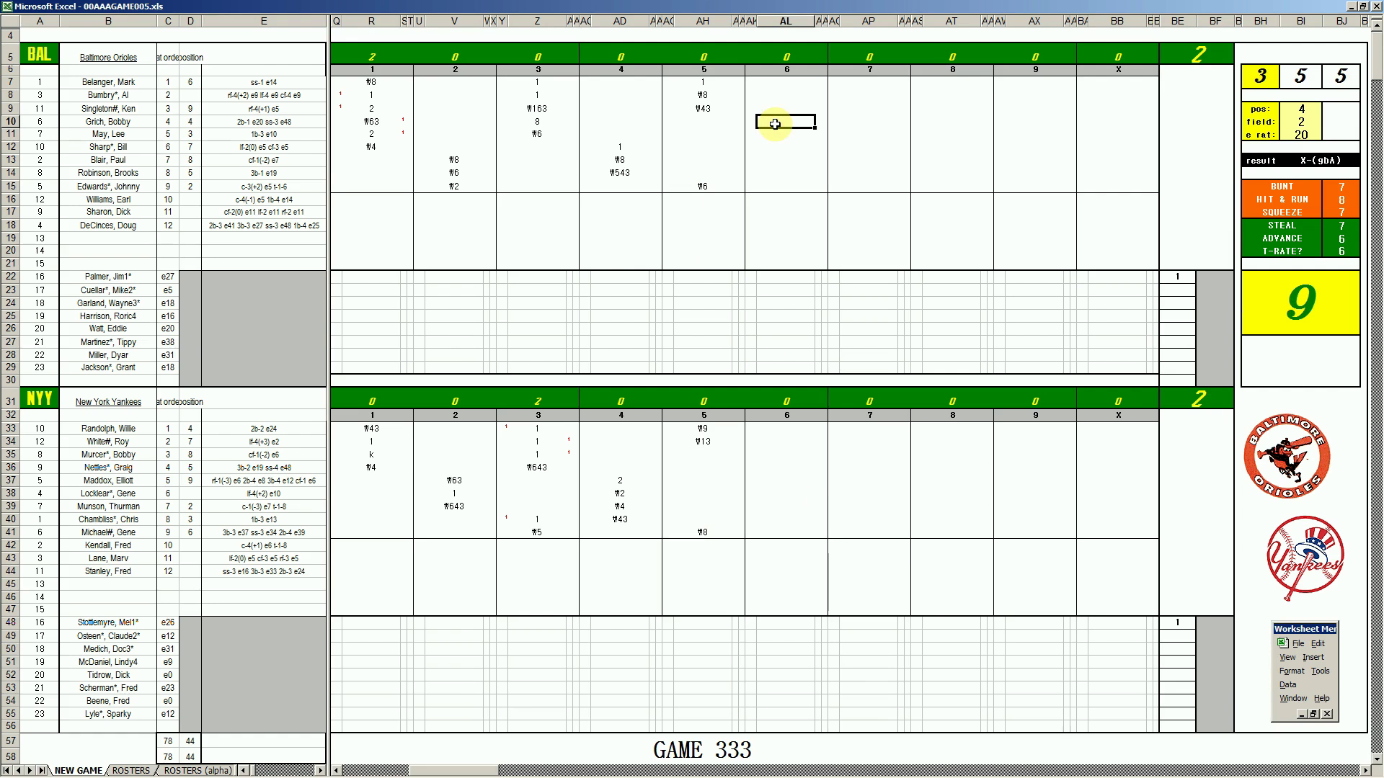
text(#8)
key(Return)
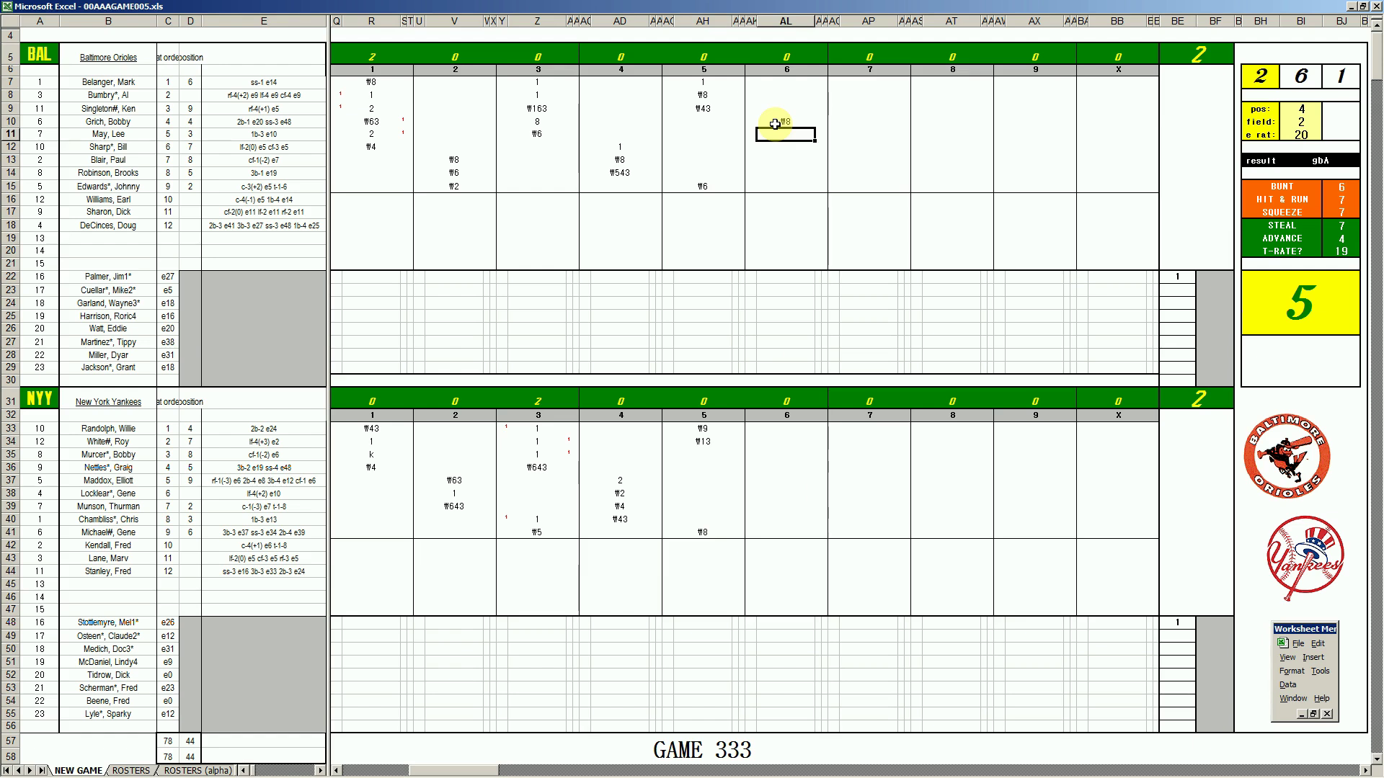
text(k)
key(Return)
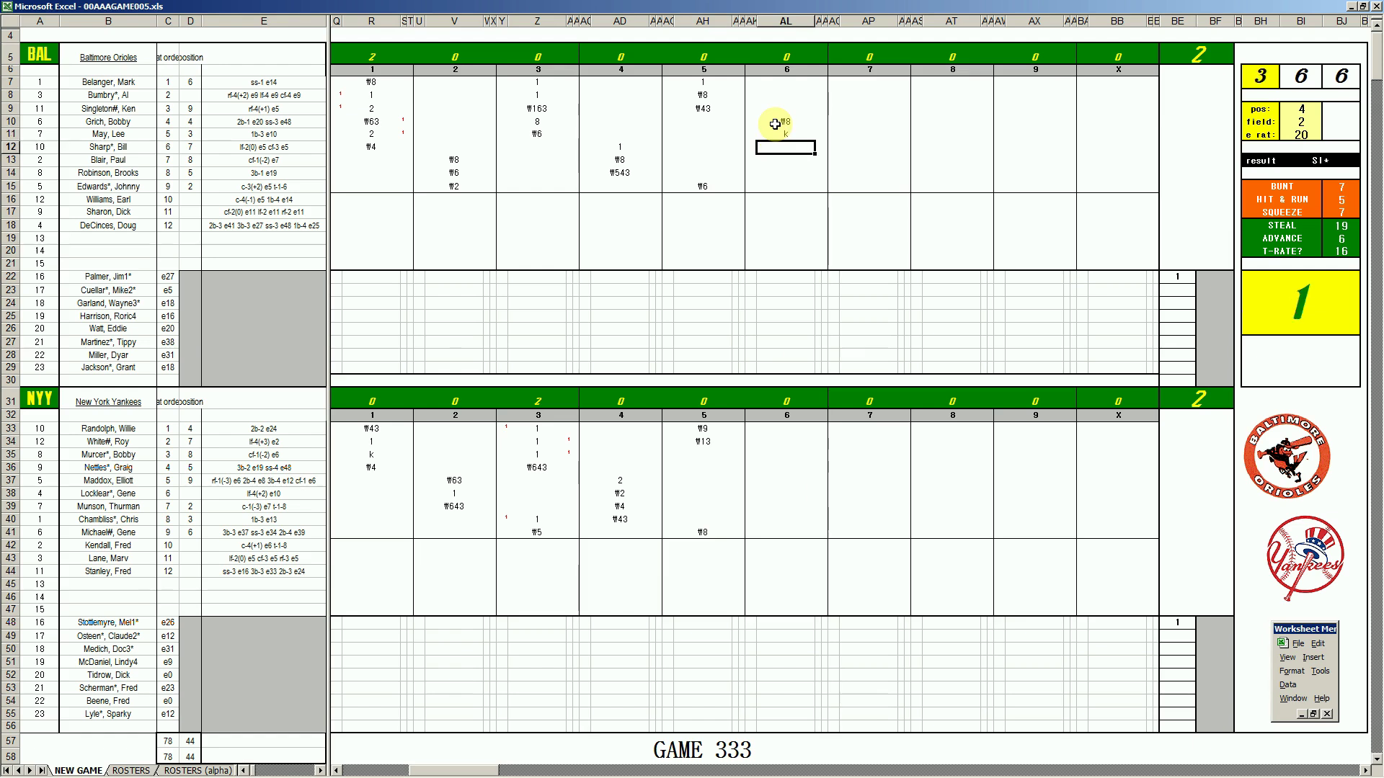
text(#8)
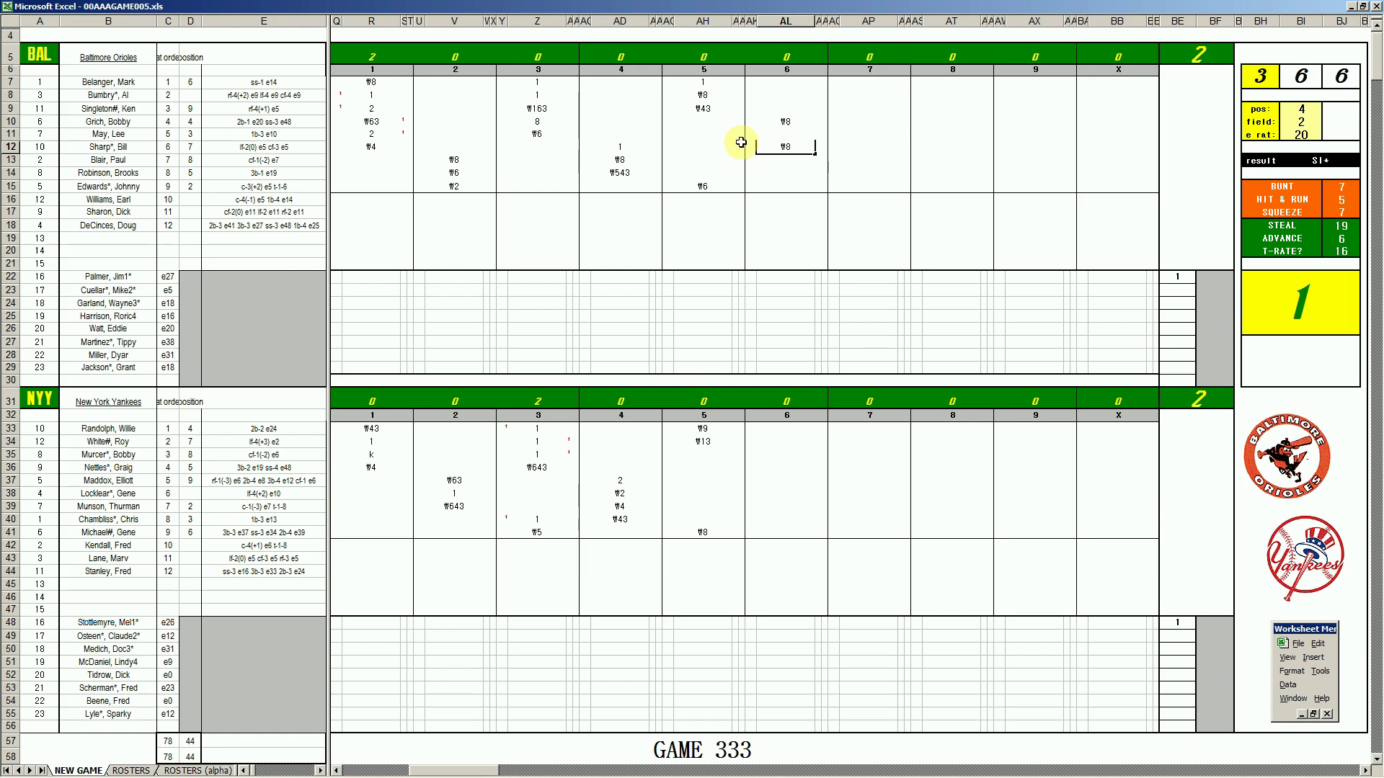
Step: Record \3 in AL35 for the first batter of New York's sixth inning
click(775, 453)
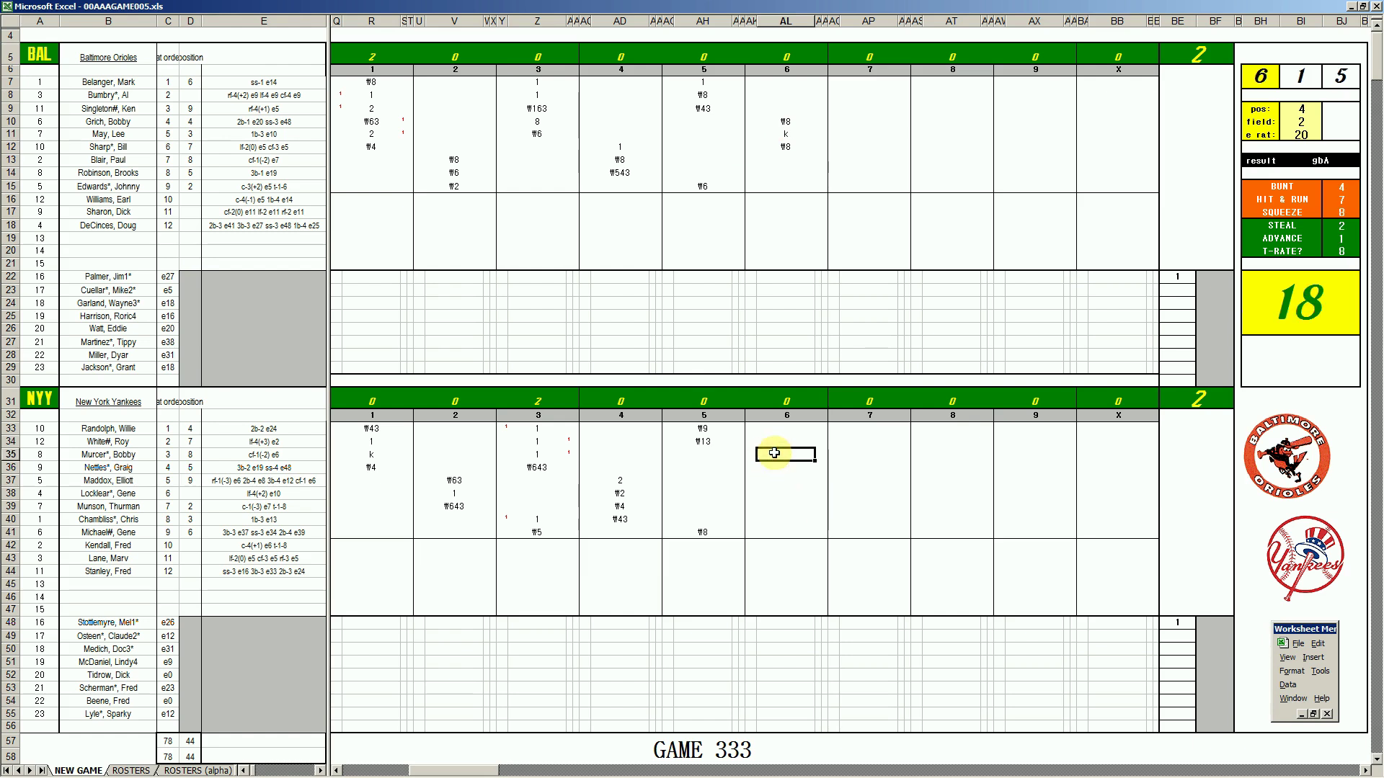
text(\3)
key(Return)
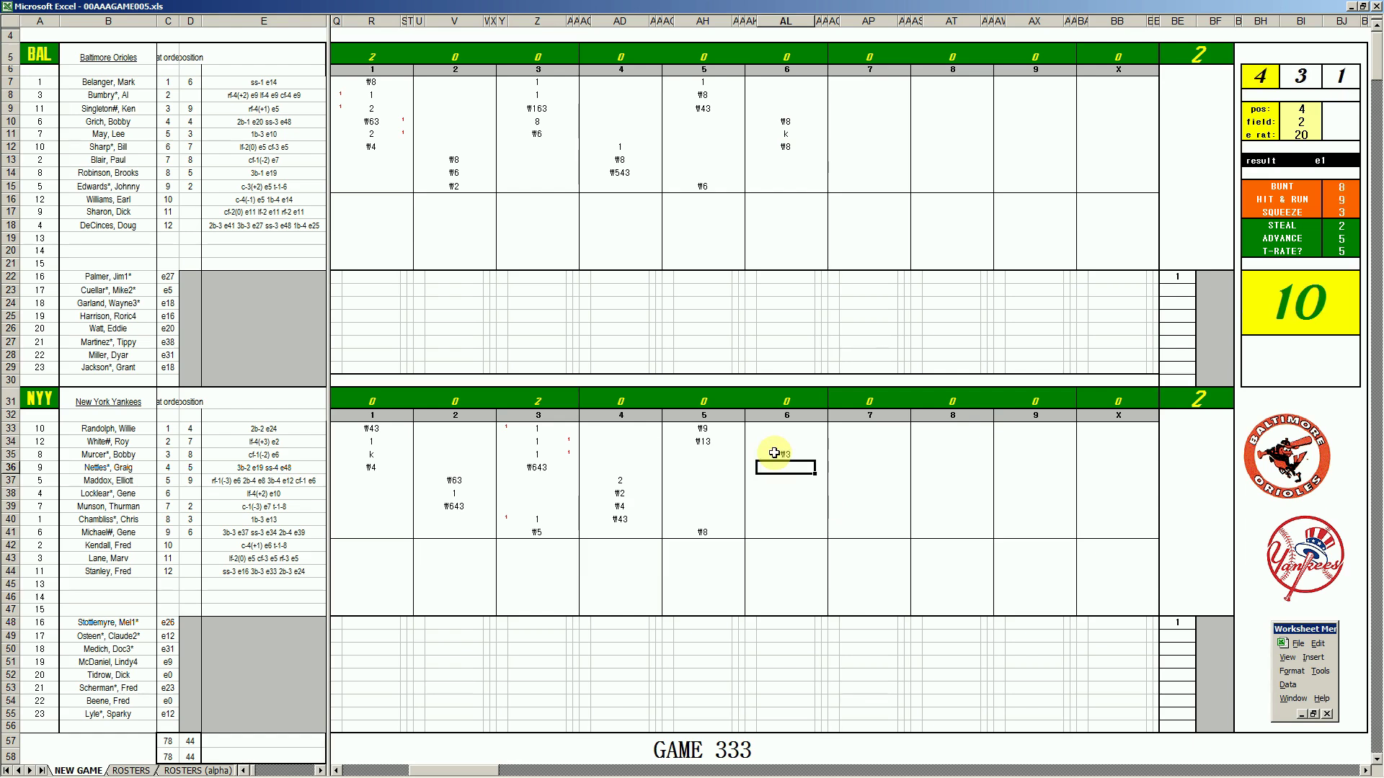
Step: Record 2 in AL36 and 1 in AL37 for New York's sixth inning, marking row 36's run scored and row 37's RBI
text(2)
key(Return)
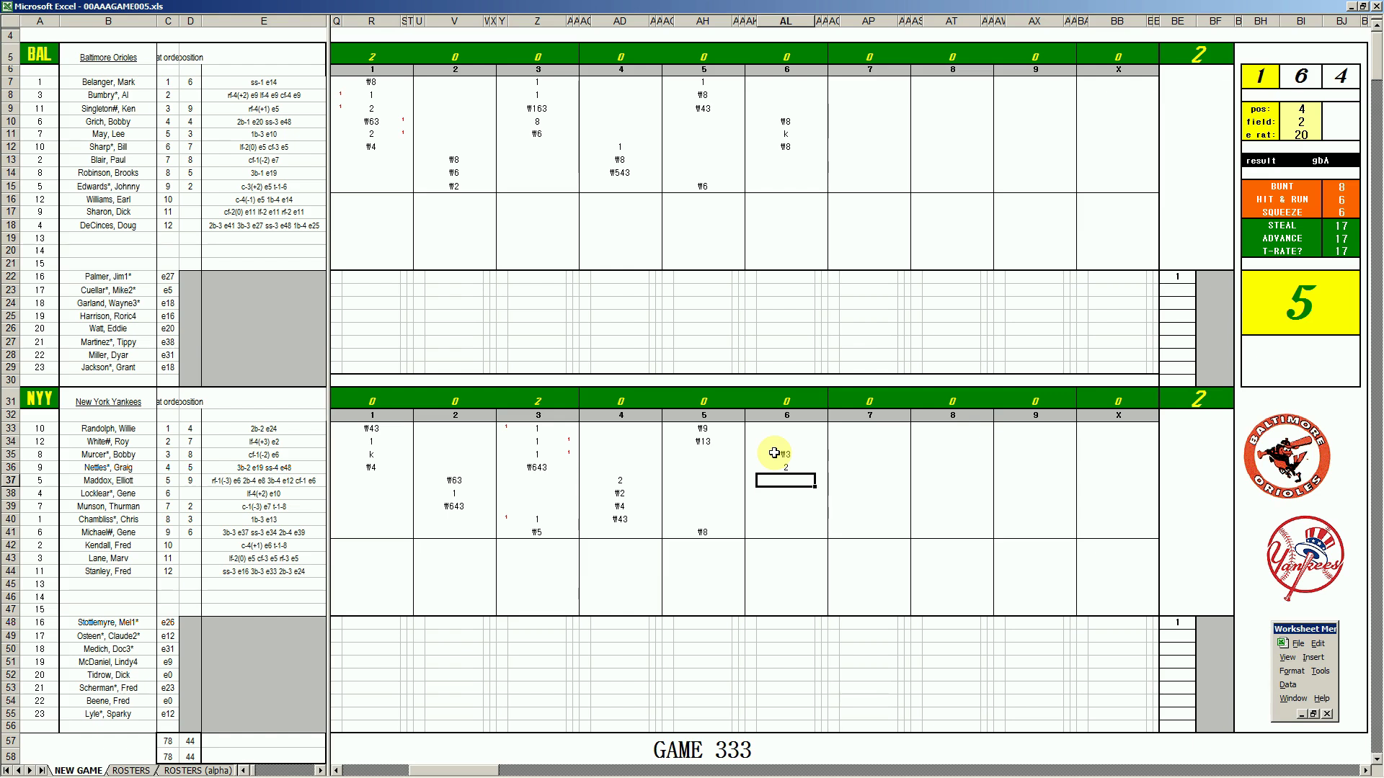
text(1)
key(Return)
click(1263, 297)
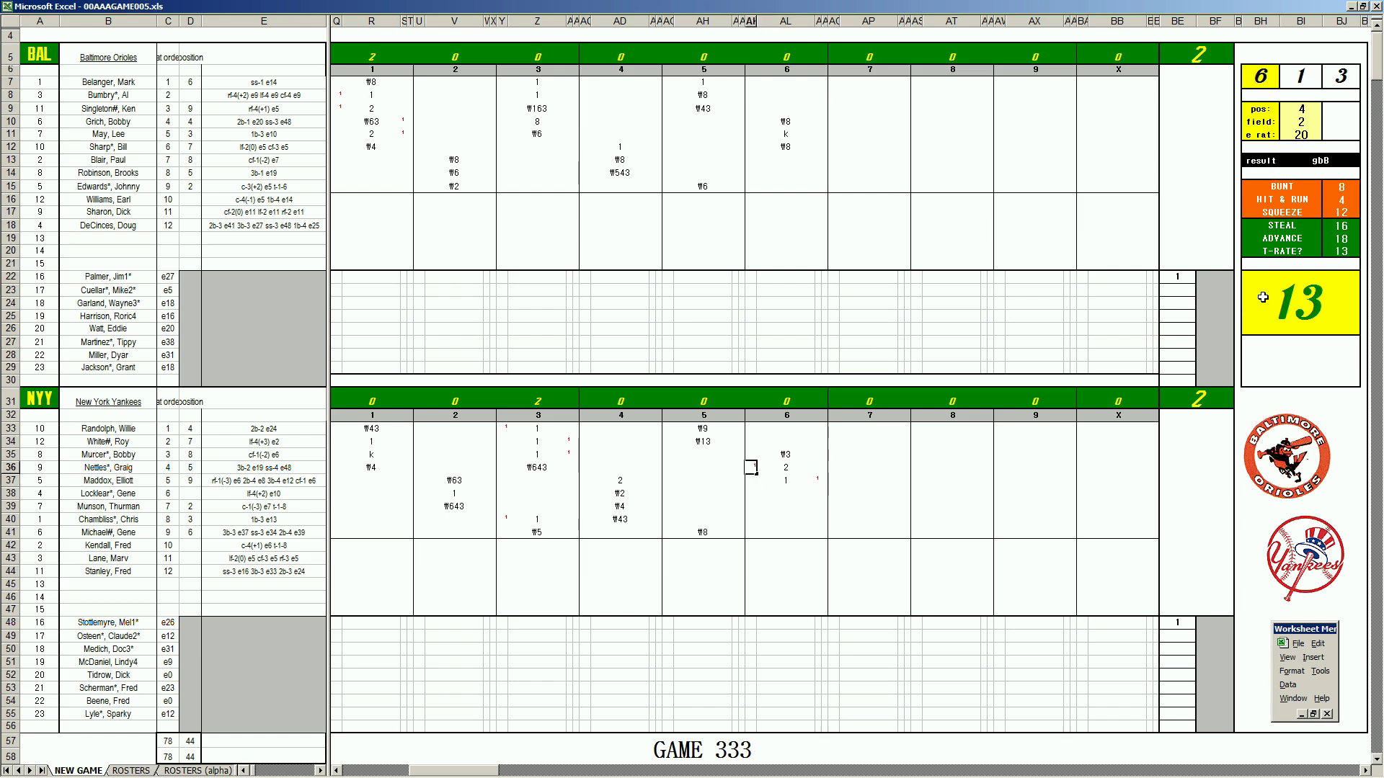
click(1263, 297)
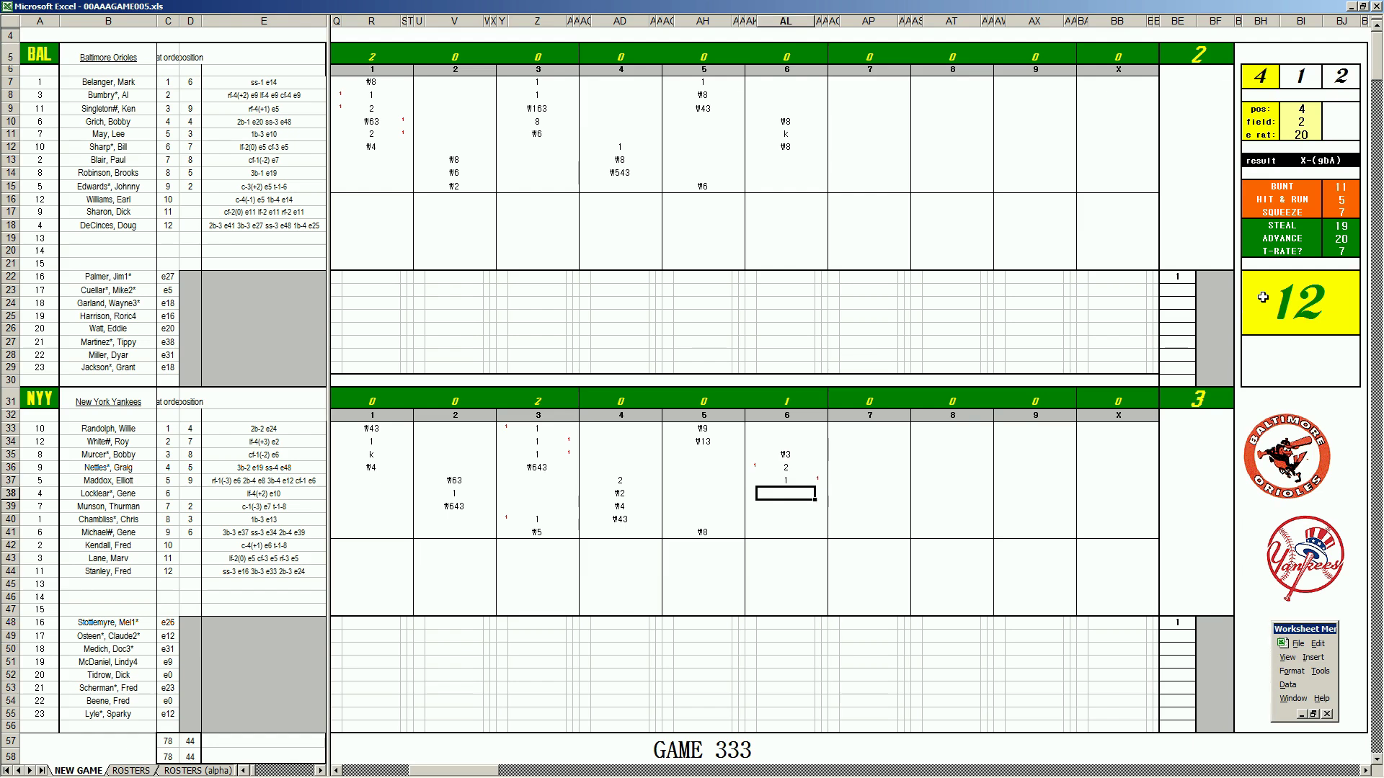
Step: Set the fielding check to position 3, field 3 and error rating 10
click(1263, 297)
text(3)
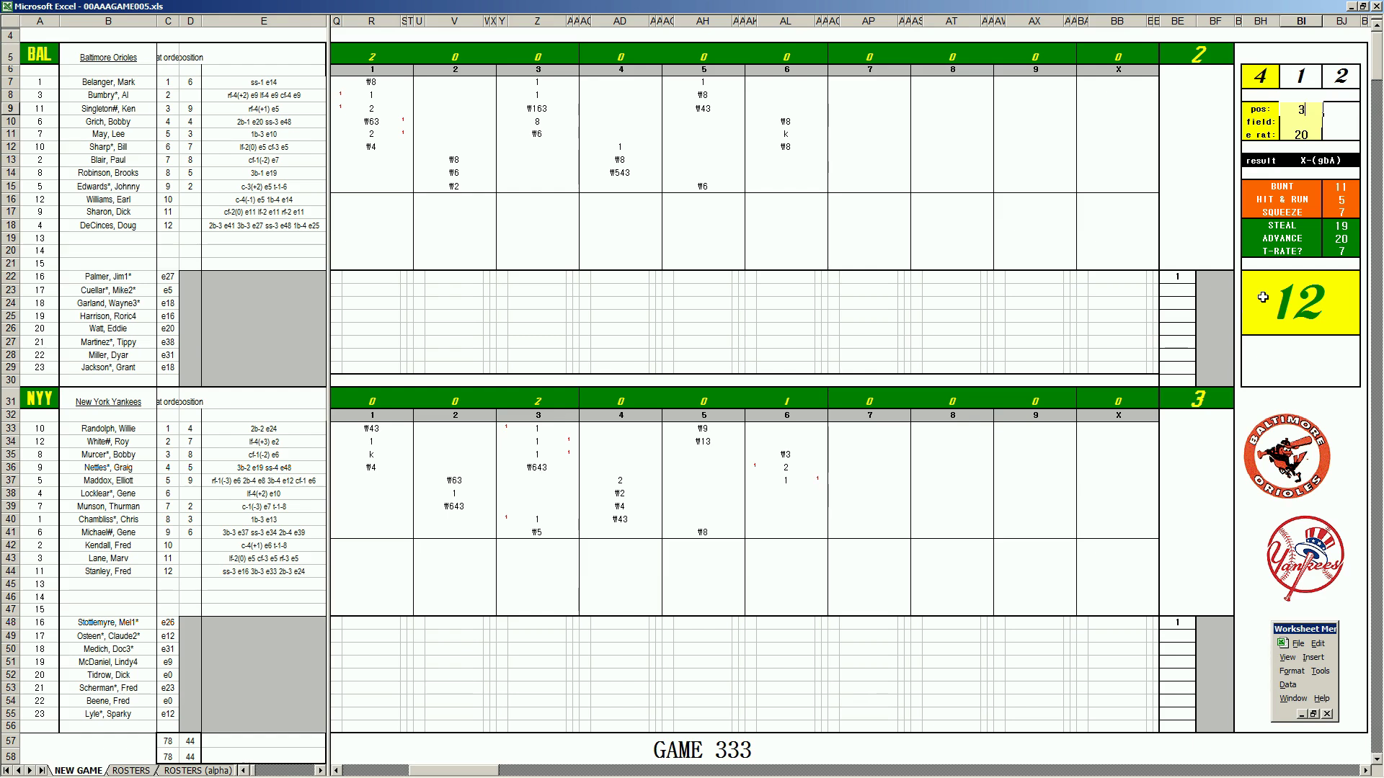
key(Return)
text(3)
key(Return)
text(10)
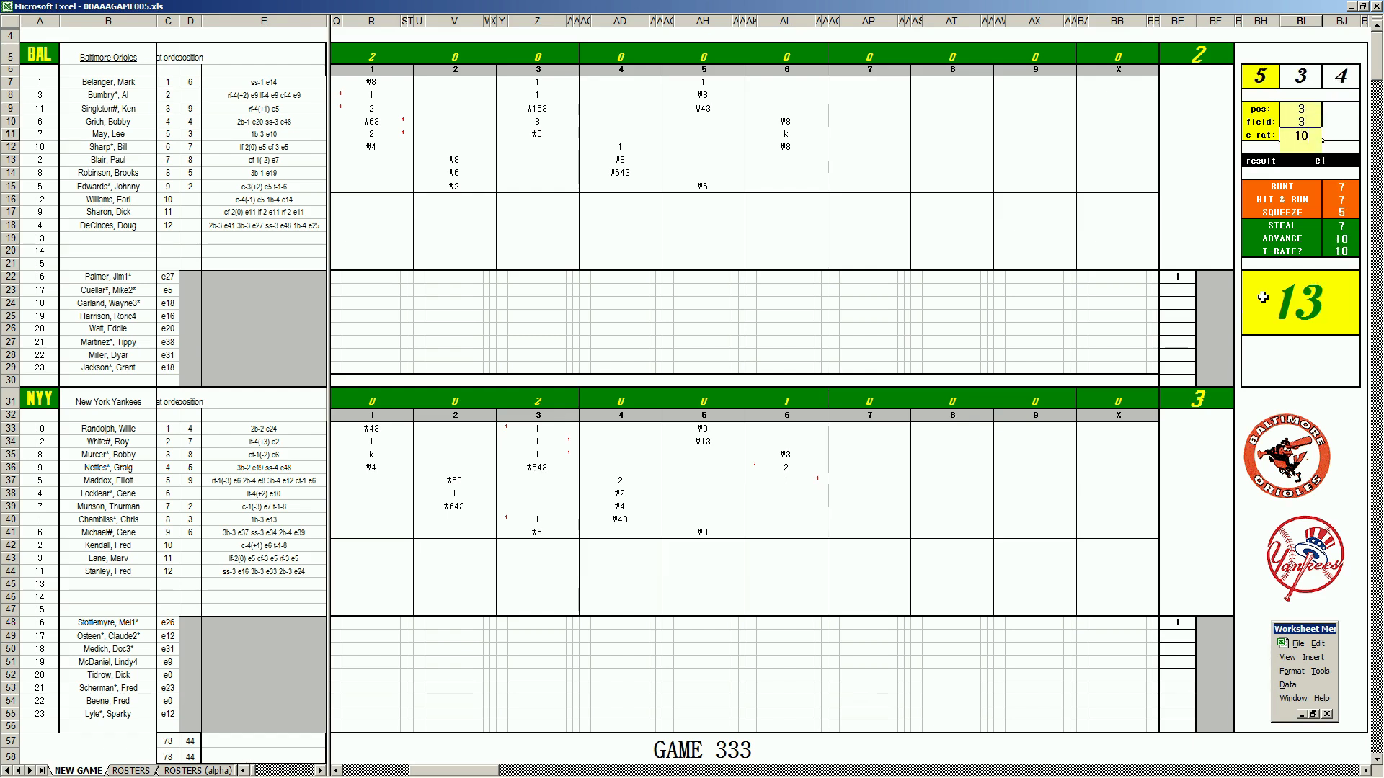
key(Return)
Step: Finish New York's sixth inning by recording e3 in AL38, k in AL39 and \4 in AL40
click(798, 493)
text(e3)
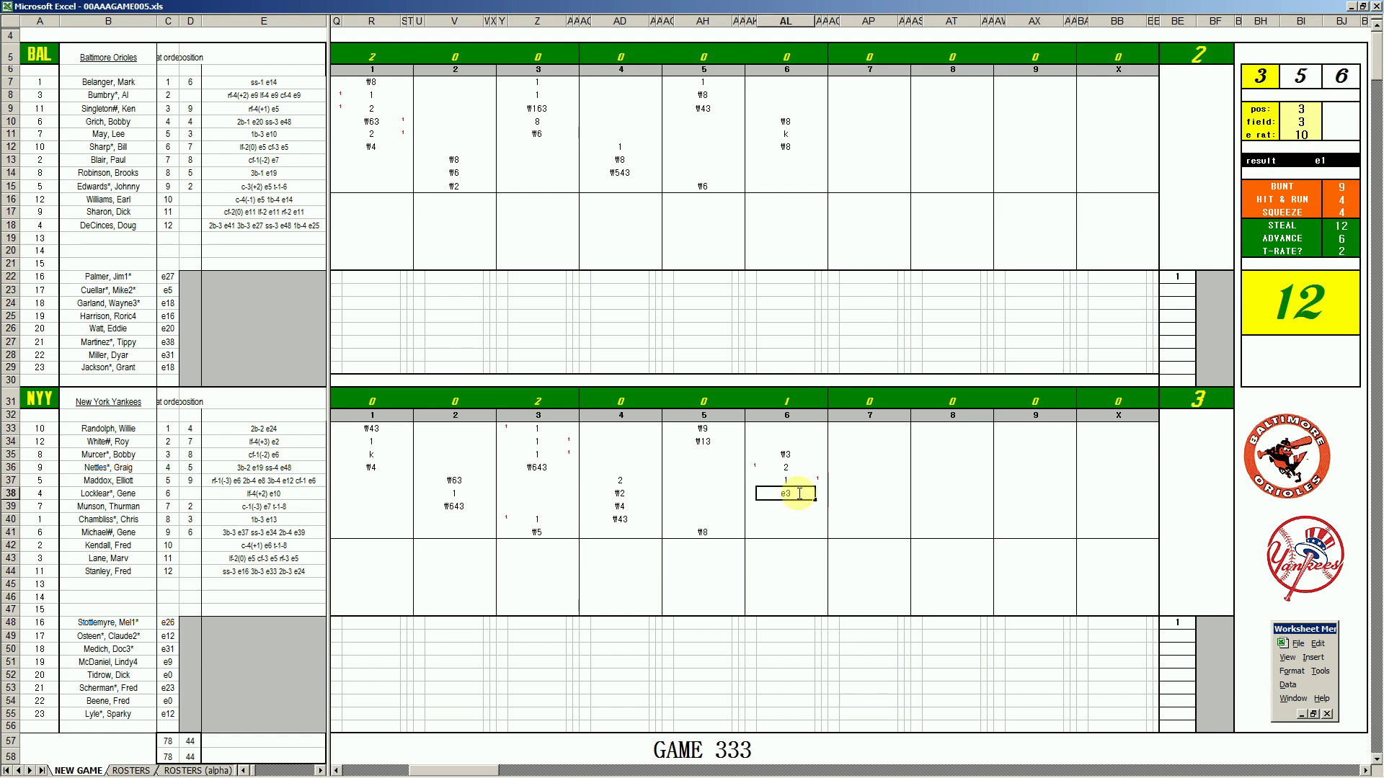
key(Return)
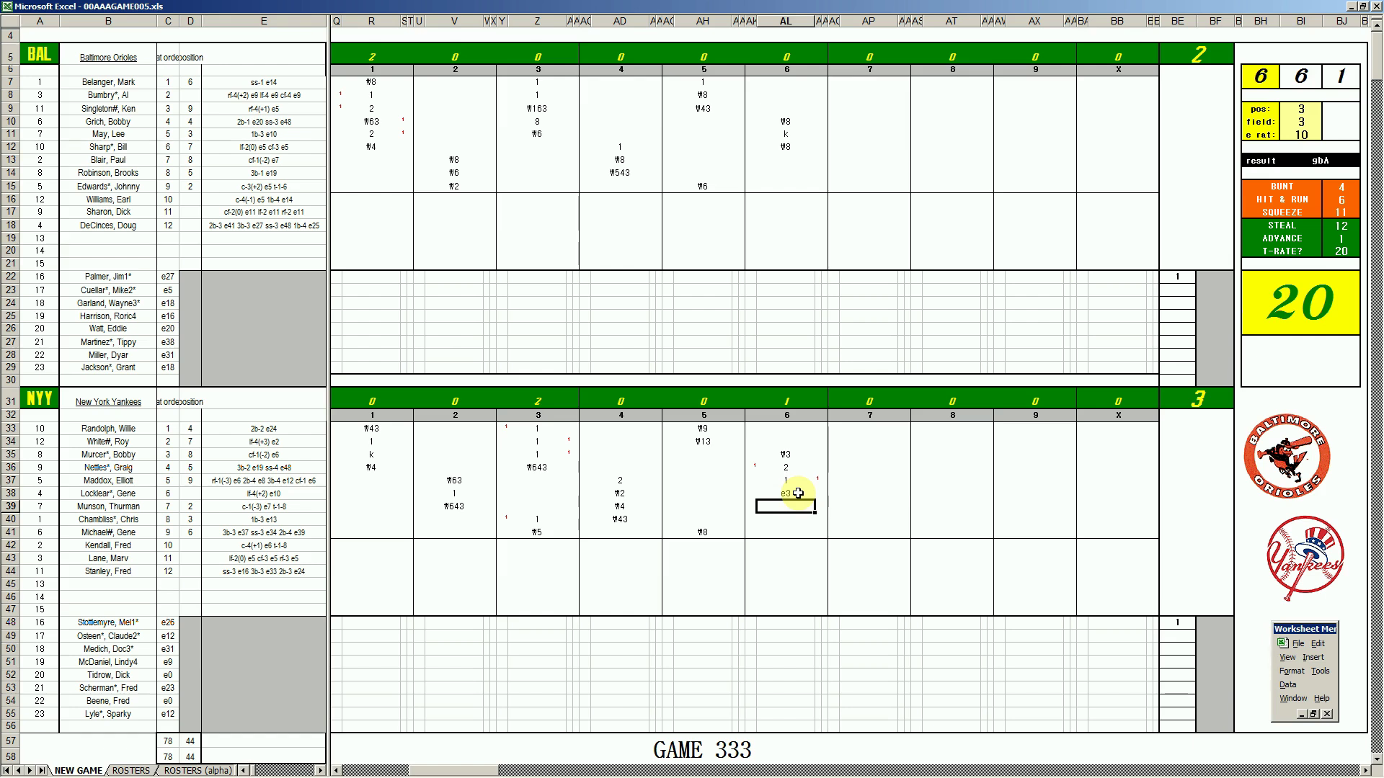
text(k)
key(Return)
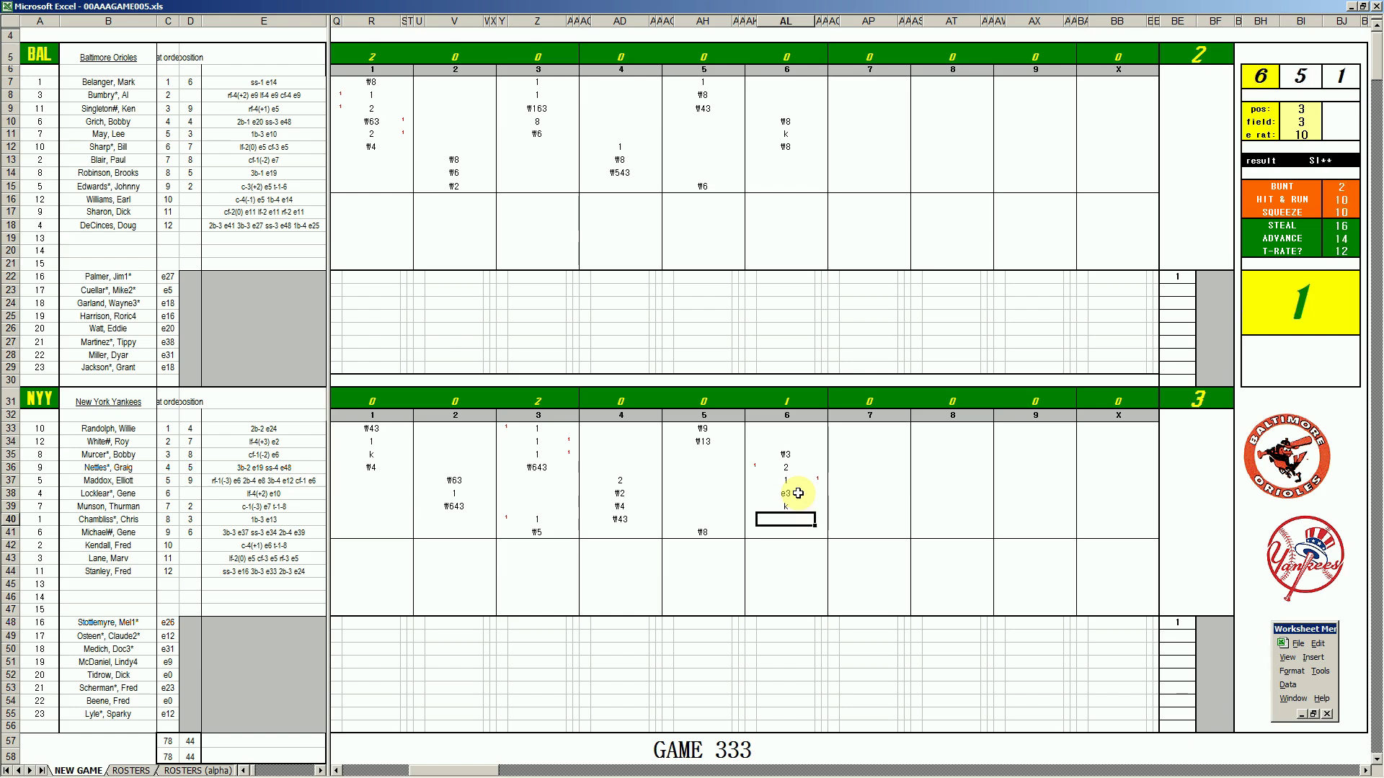
text(\4)
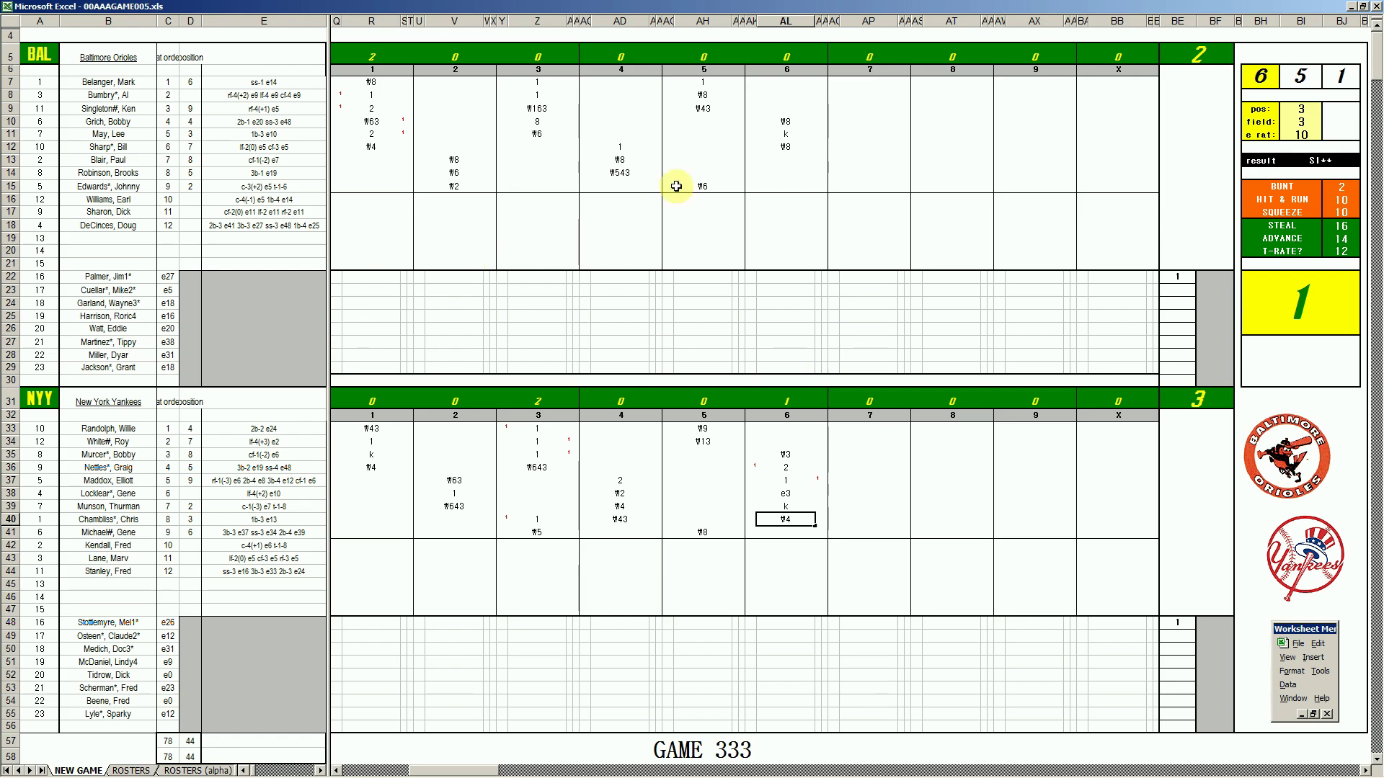
Step: Record Baltimore's seventh-inning outs: k in AP13, \3 in AP14 and \33 in AP15
click(868, 161)
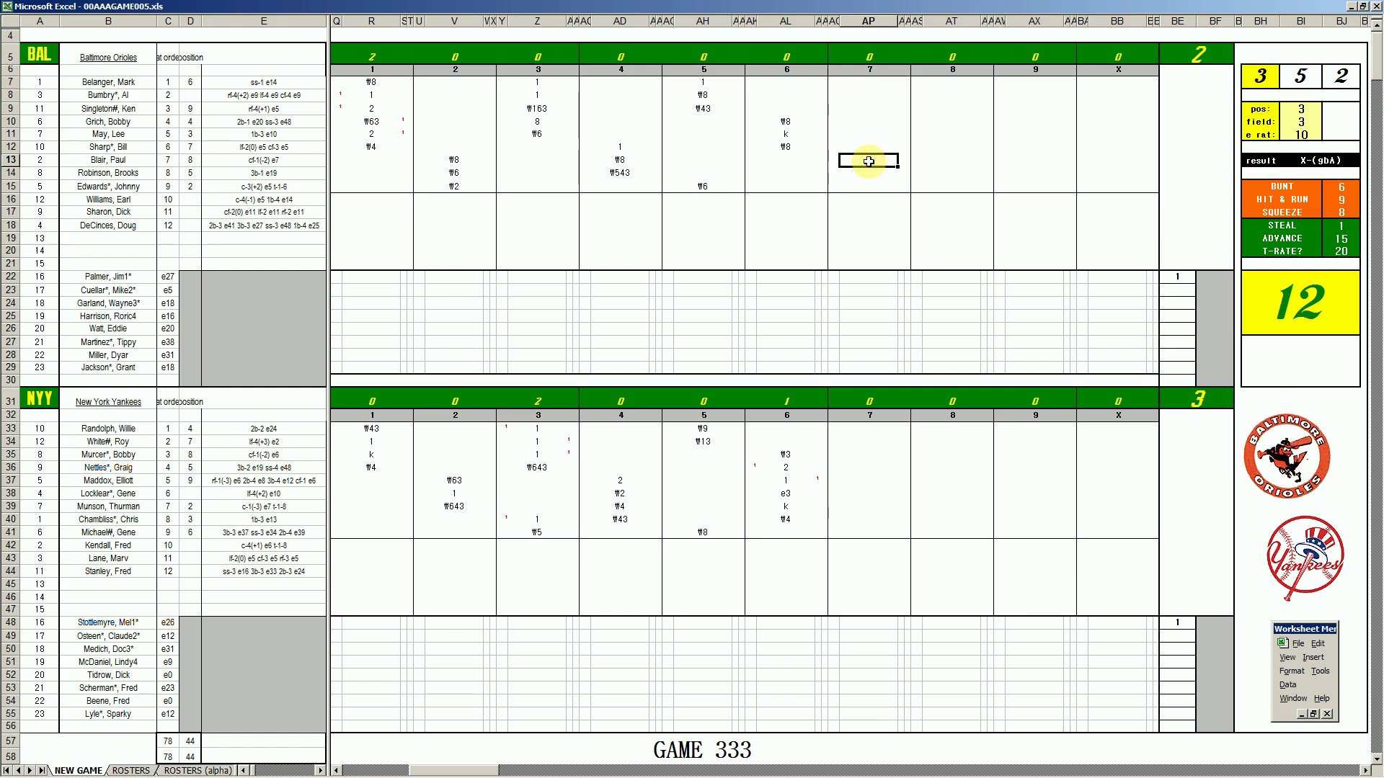
key(Return)
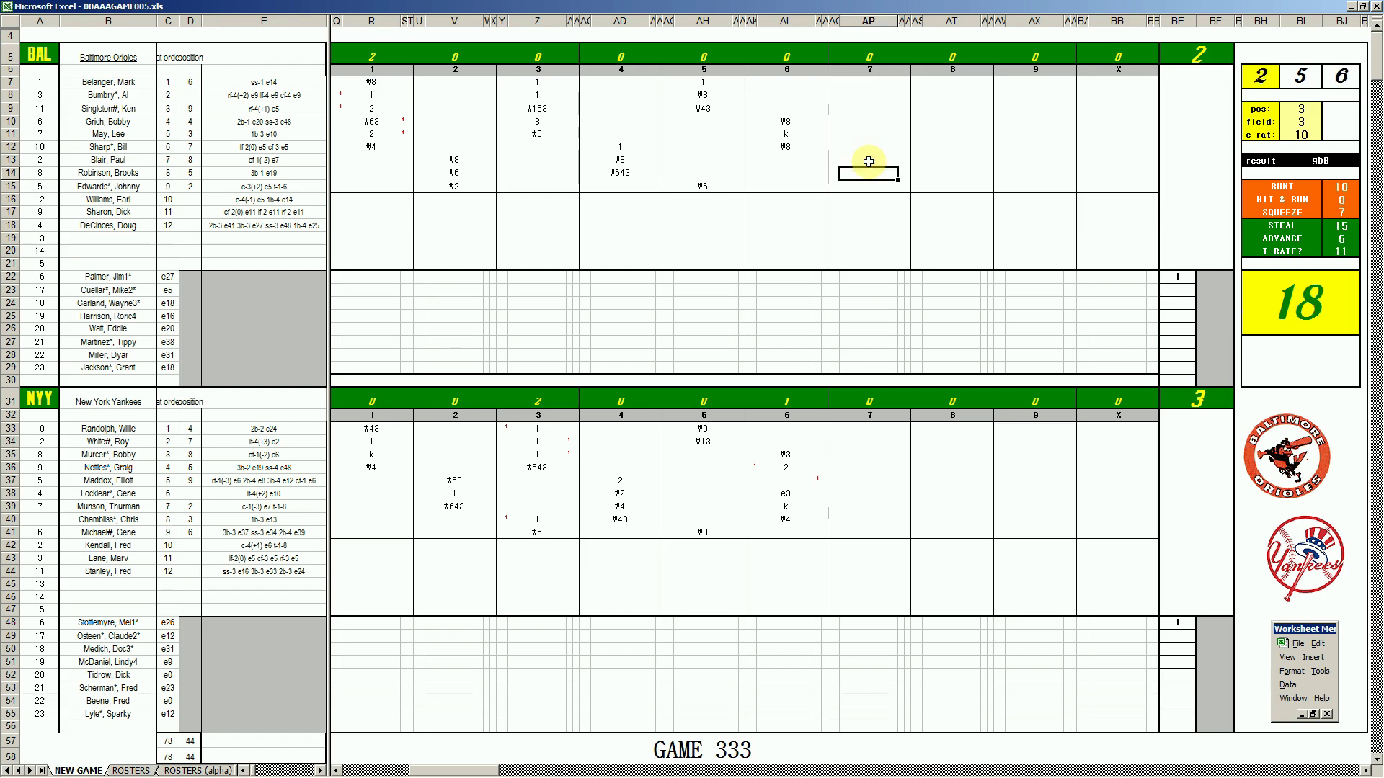
text(#3)
key(Return)
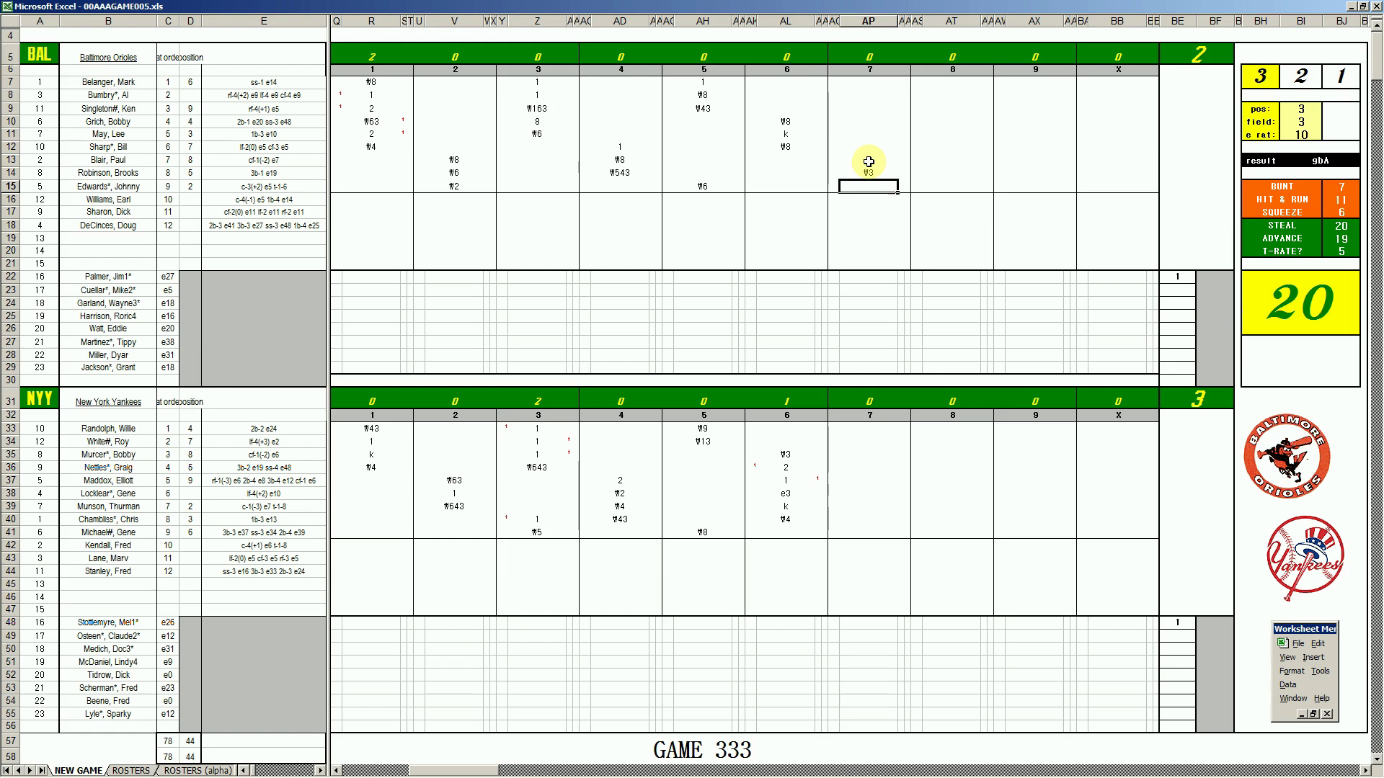
text(#33)
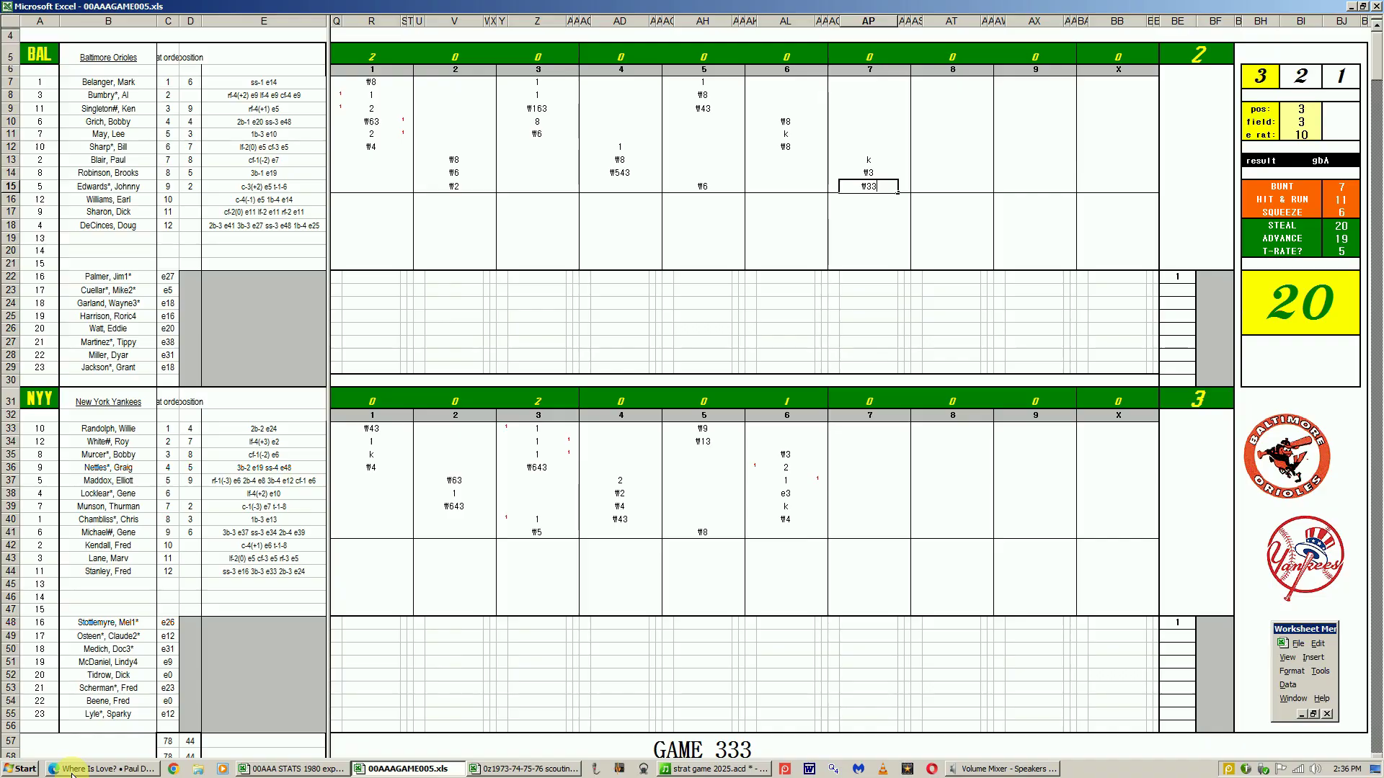
Step: Switch to Spotify in the browser, look over the Summertime album page, and return to the 00AAAGAME005.xls scoresheet
click(102, 769)
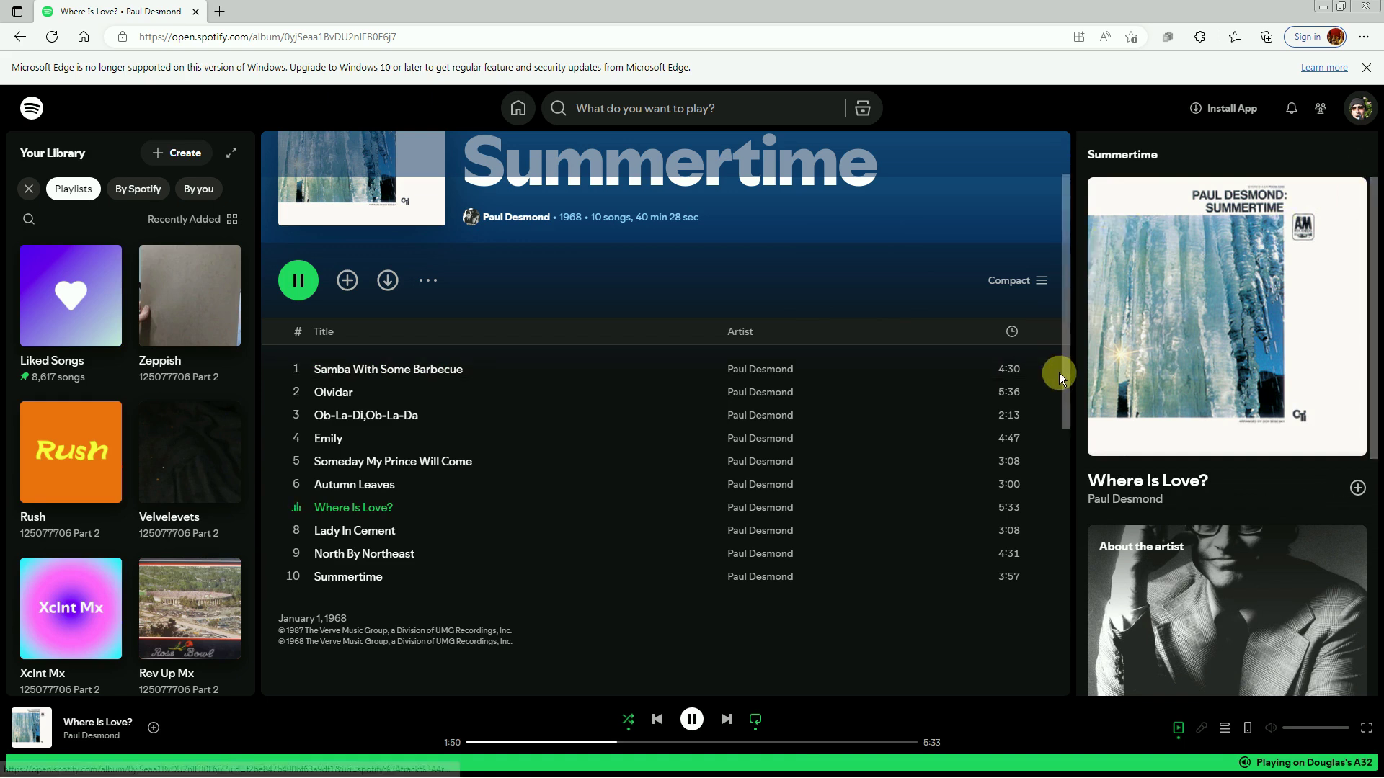
scroll(1066, 365, up, 2)
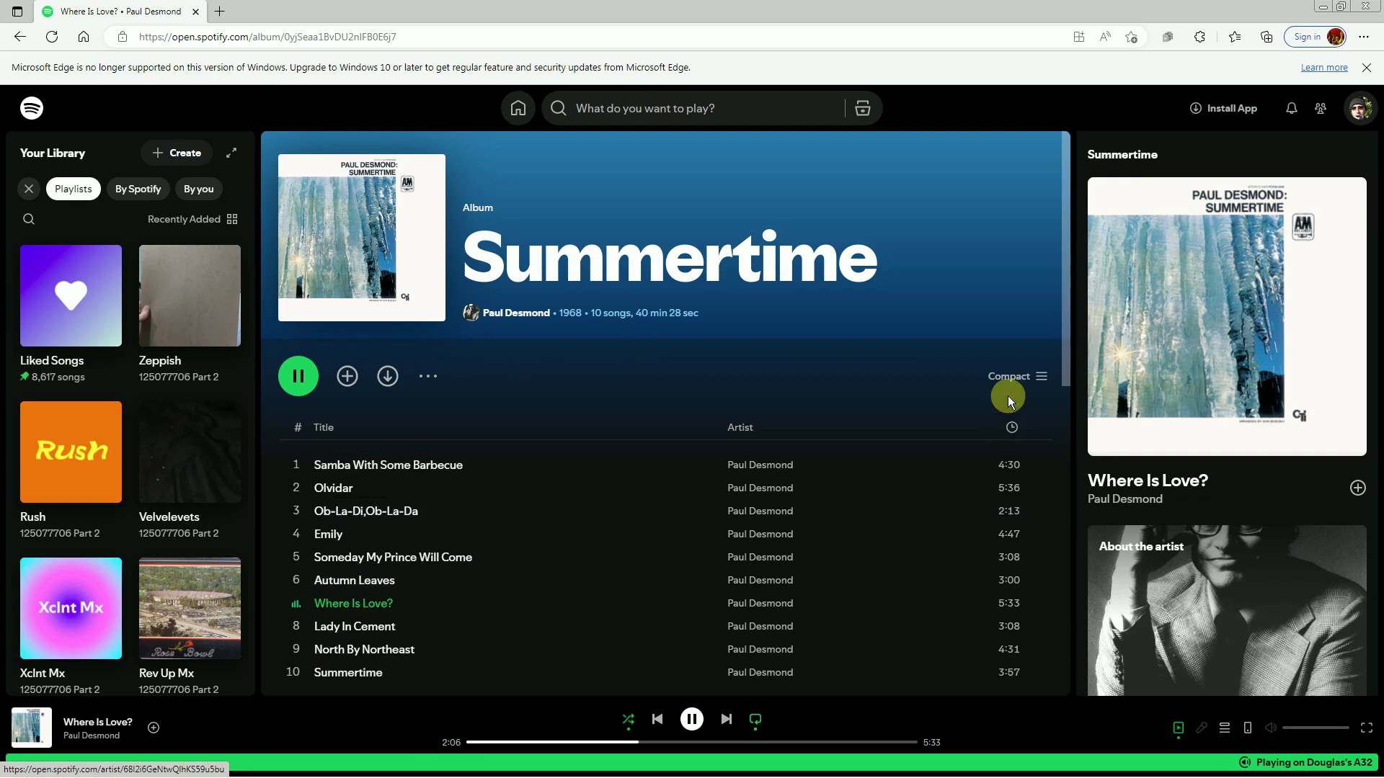
scroll(1066, 389, down, 1)
drag(1066, 389, 1069, 354)
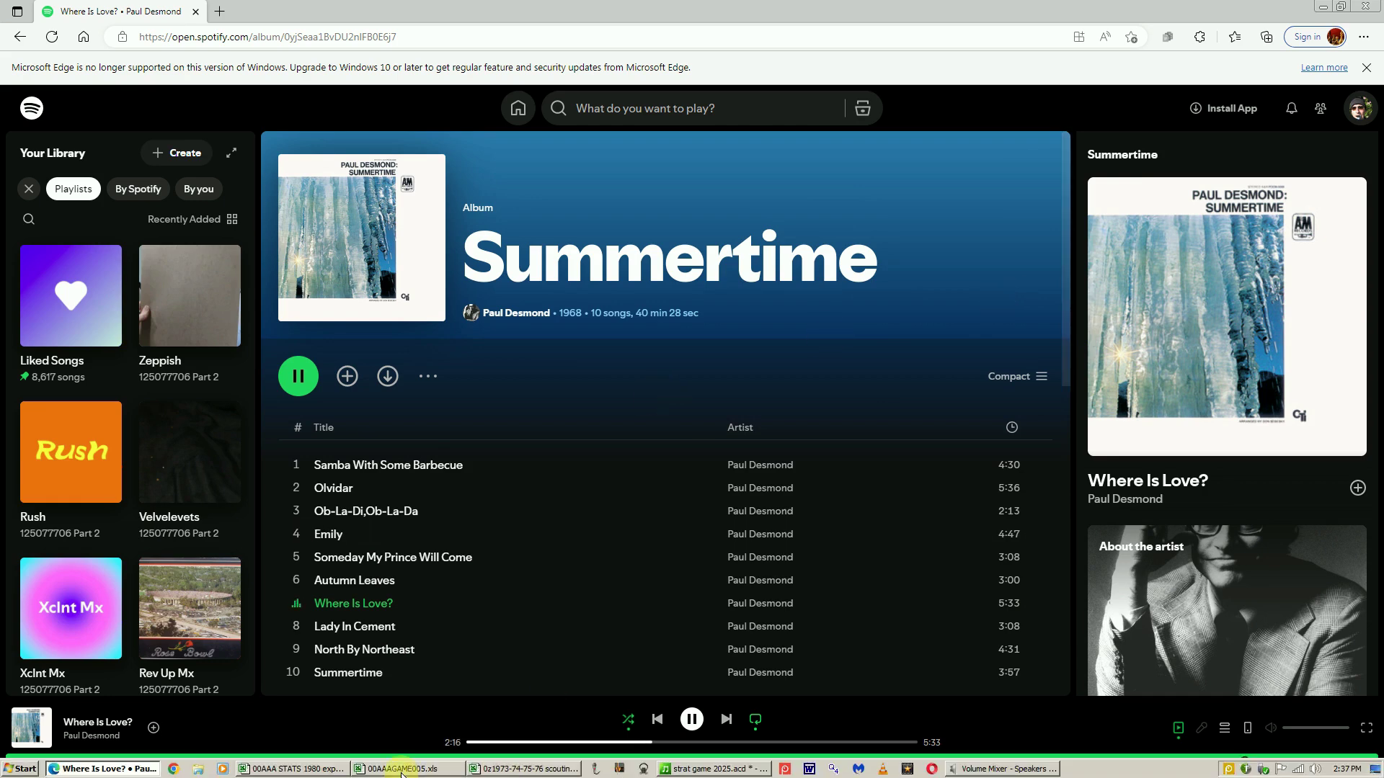
click(404, 770)
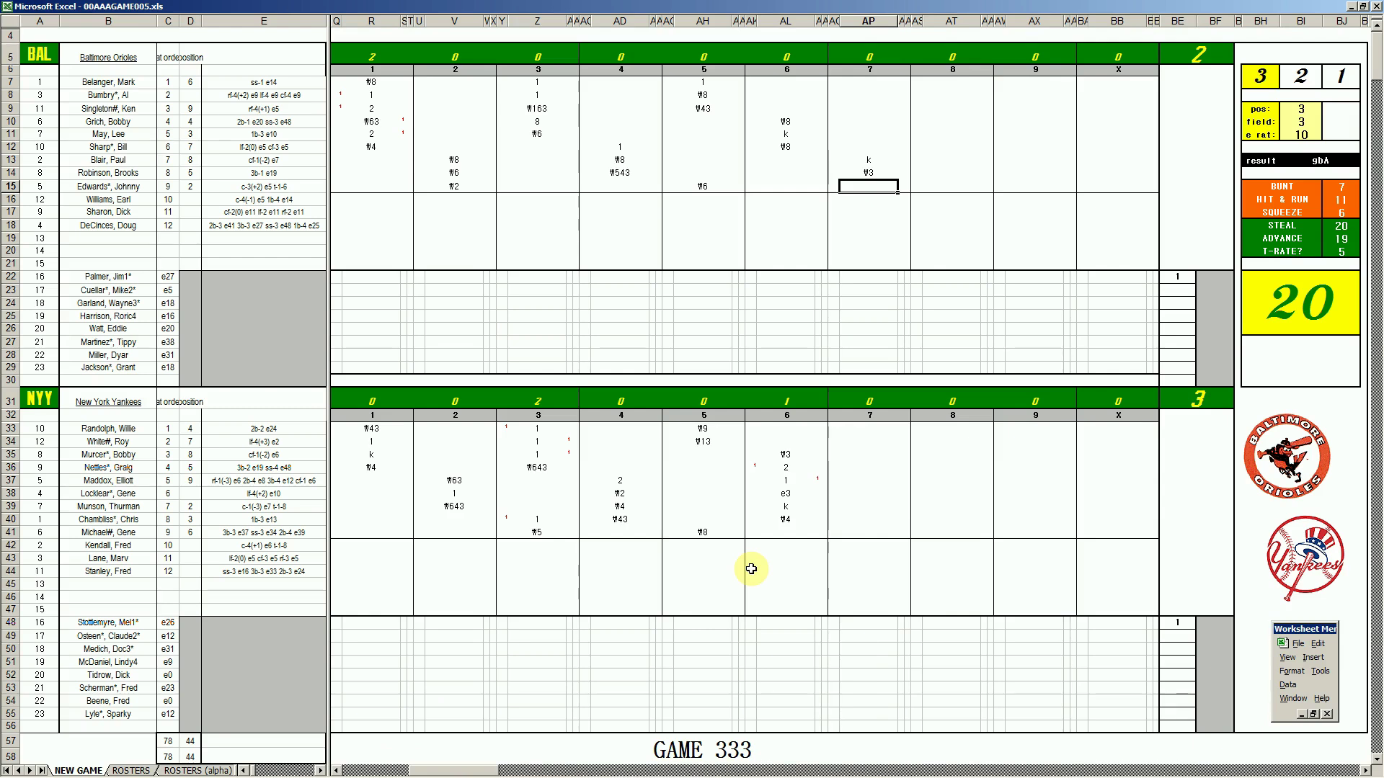
Step: Record 1 in AP41 for the first batter of New York's seventh inning
click(865, 532)
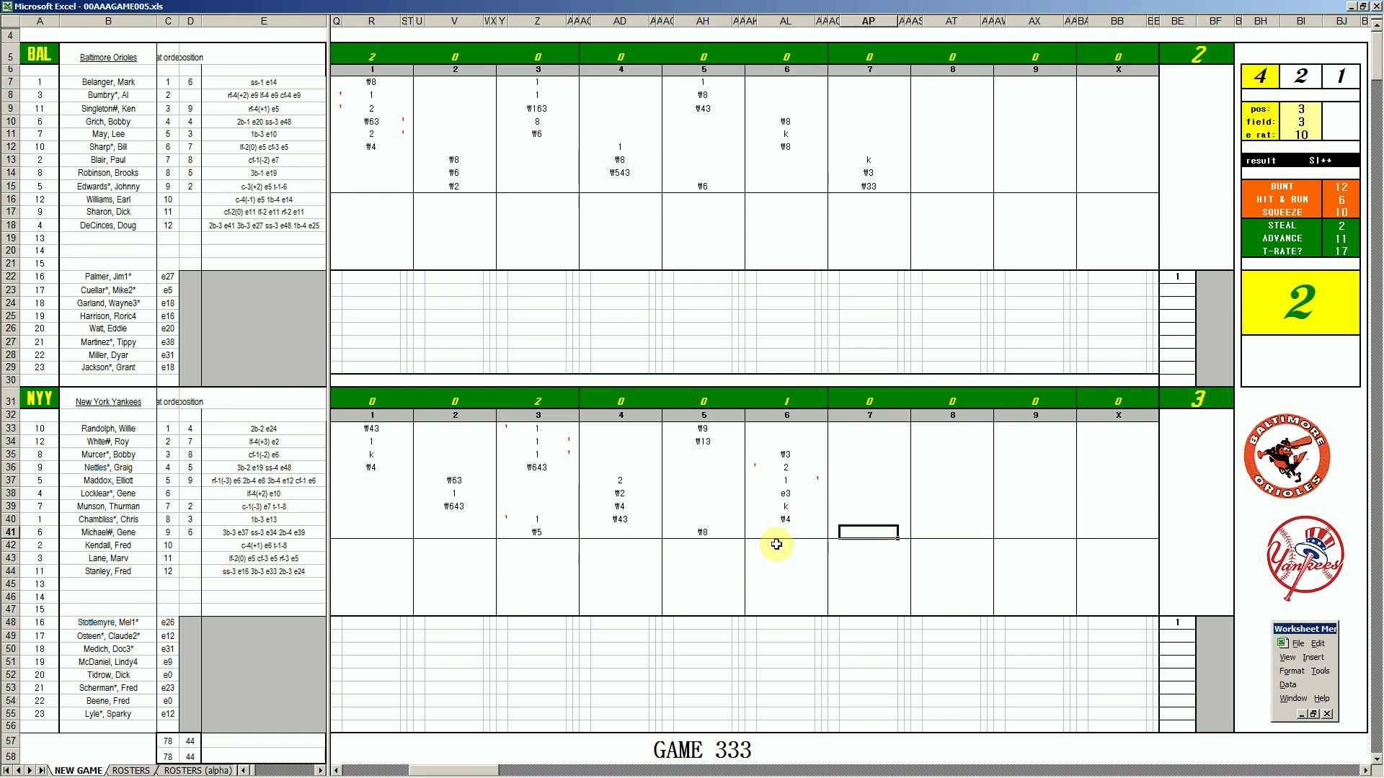
key(ctrl+q)
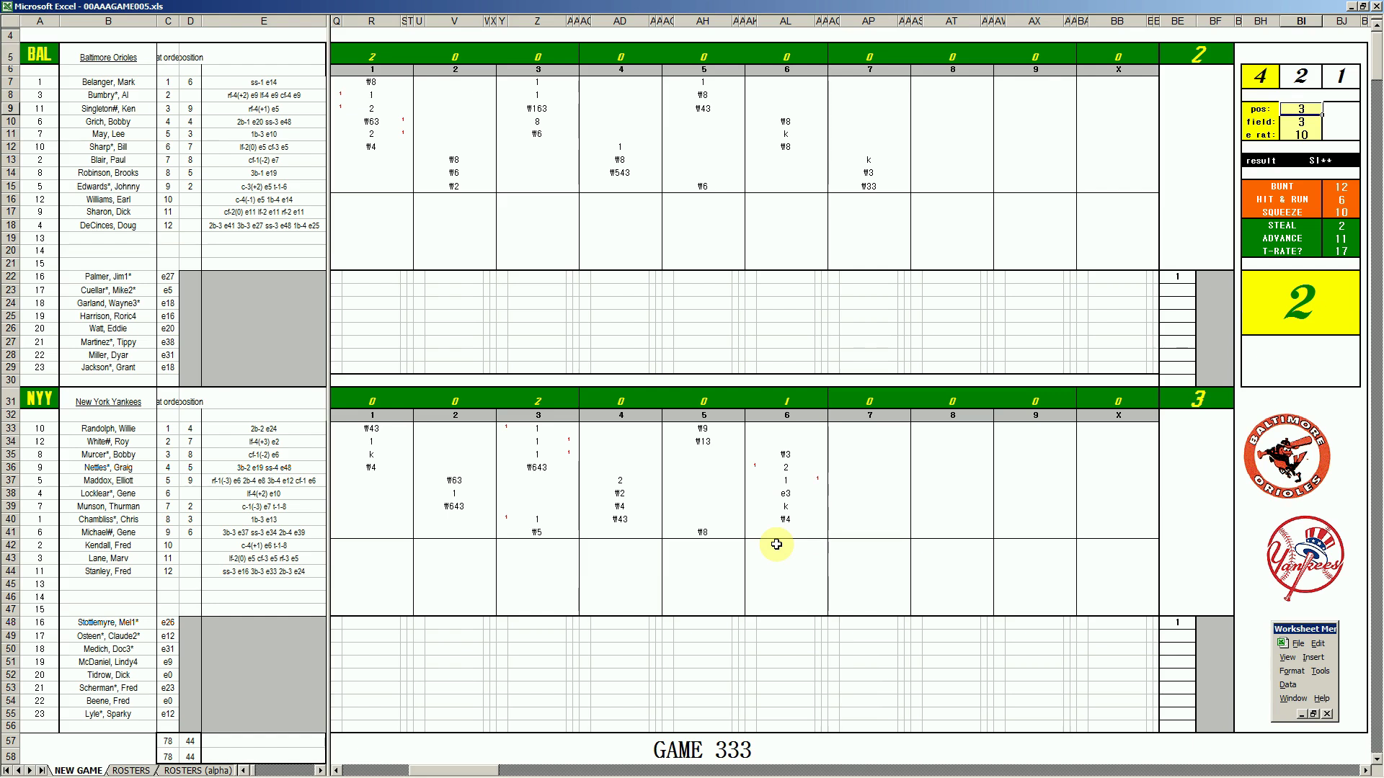
double_click(865, 531)
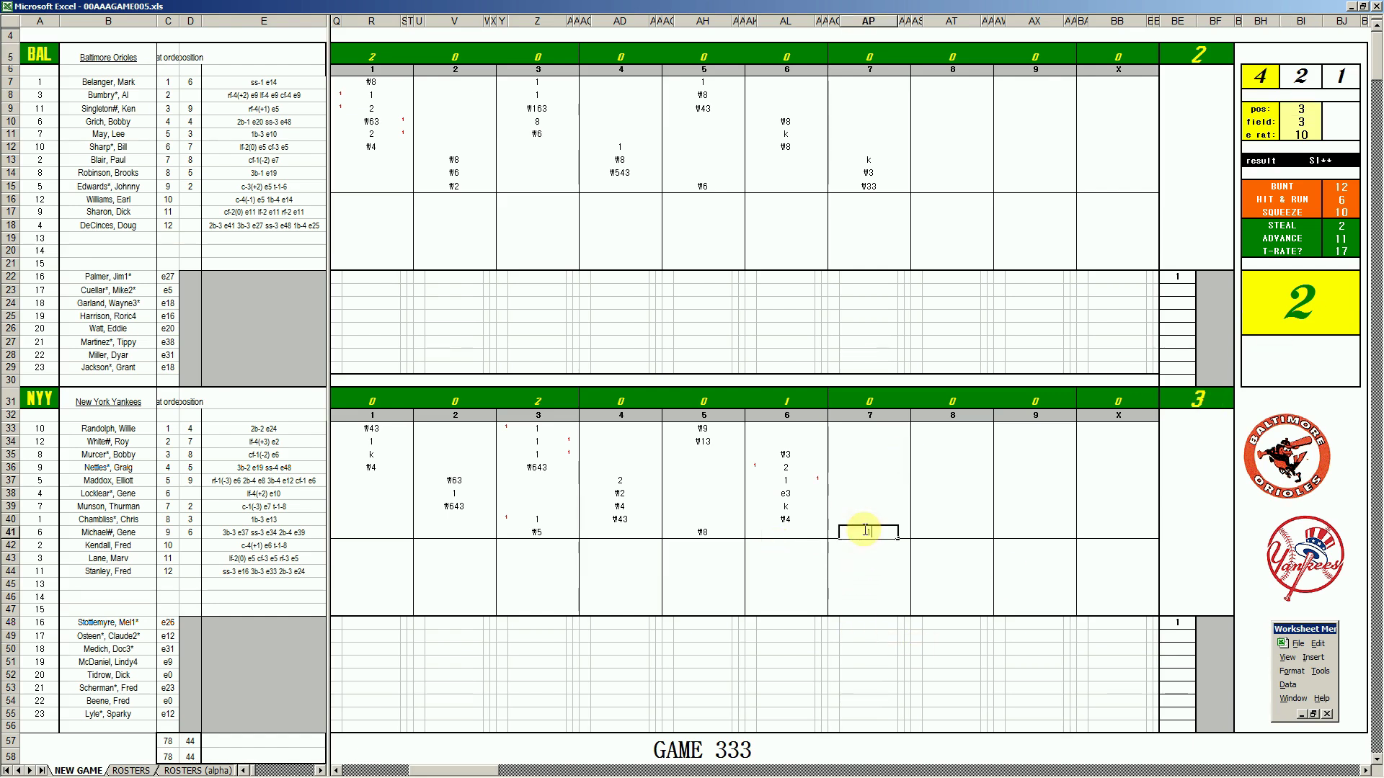
Step: Finish New York's seventh inning by recording \543 in AP33, e3 in AP34 and \4 in AP35
key(Up)
key(Up)
key(Up)
key(Up)
key(Up)
key(Up)
key(Up)
key(Up)
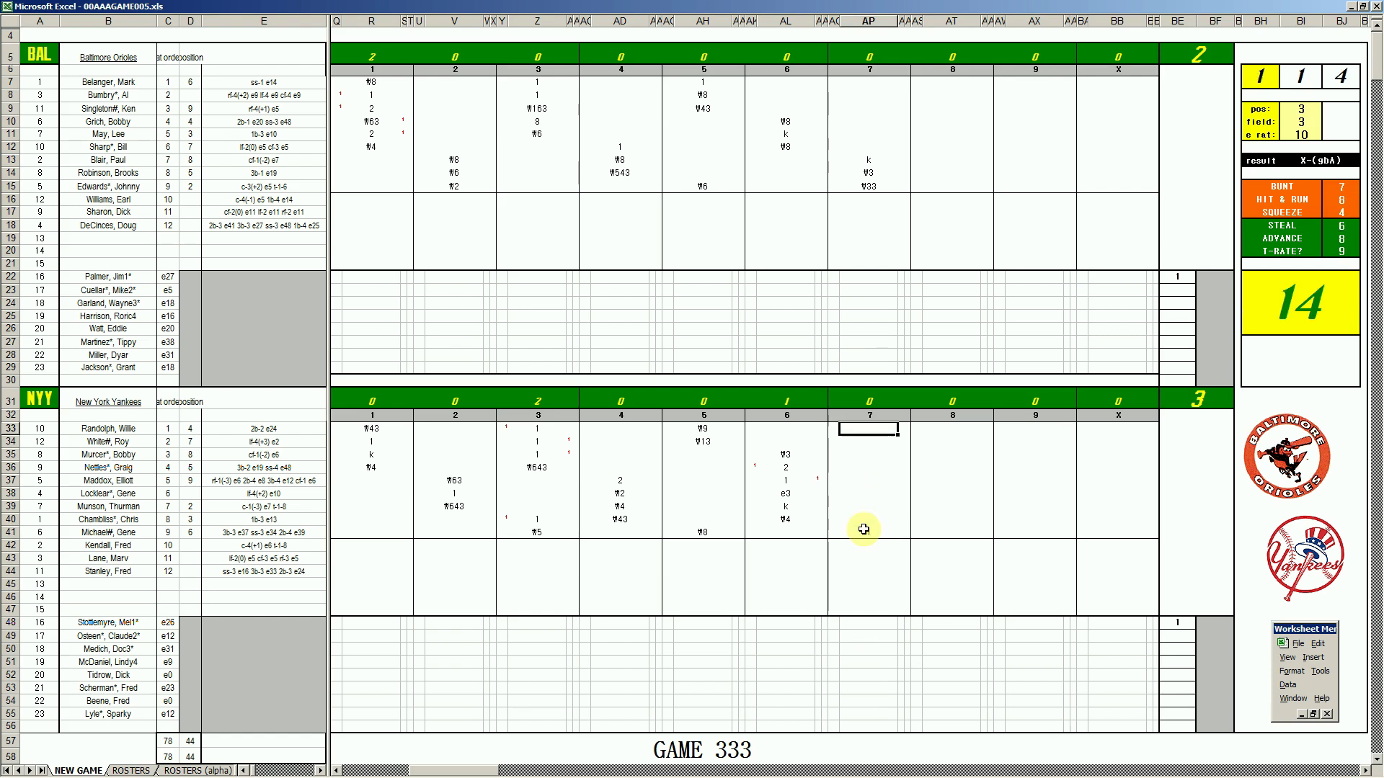
text(#543)
key(Return)
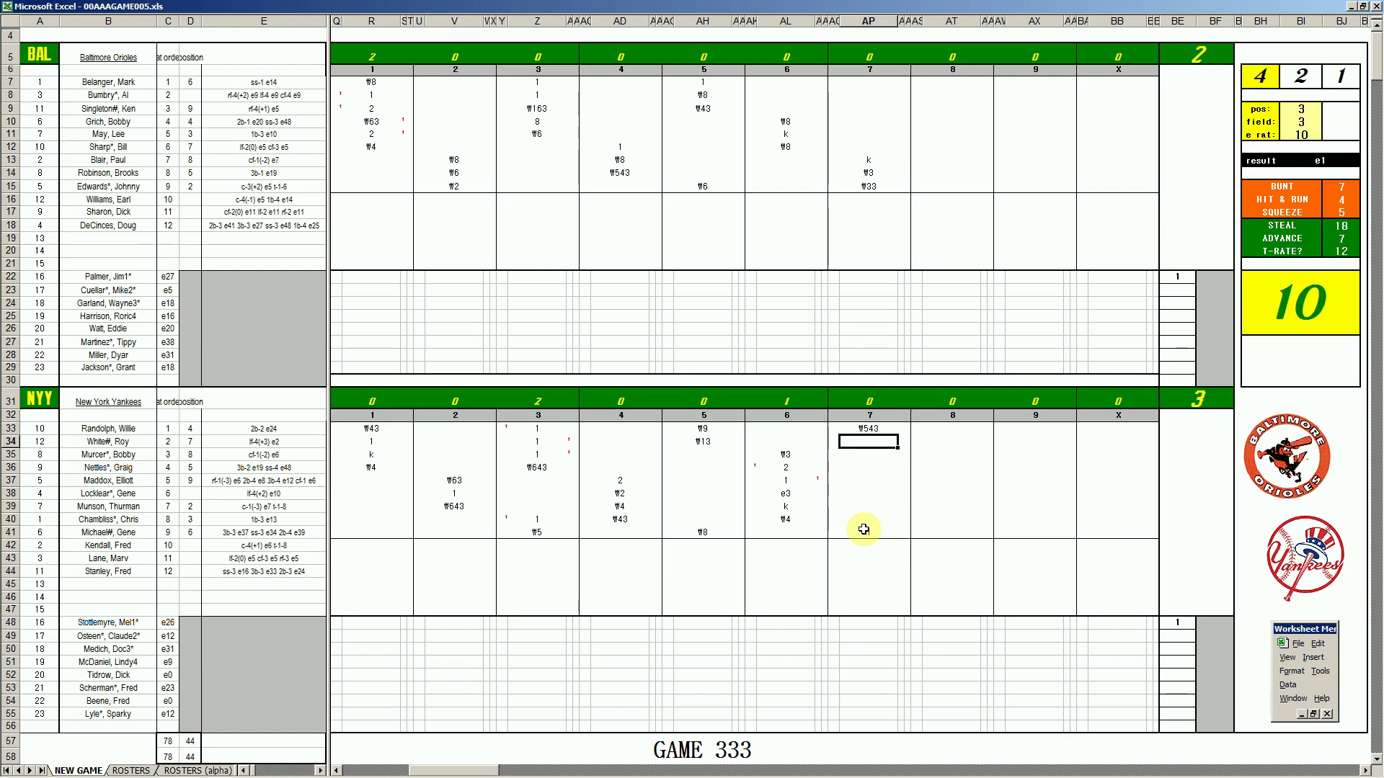
text(e3)
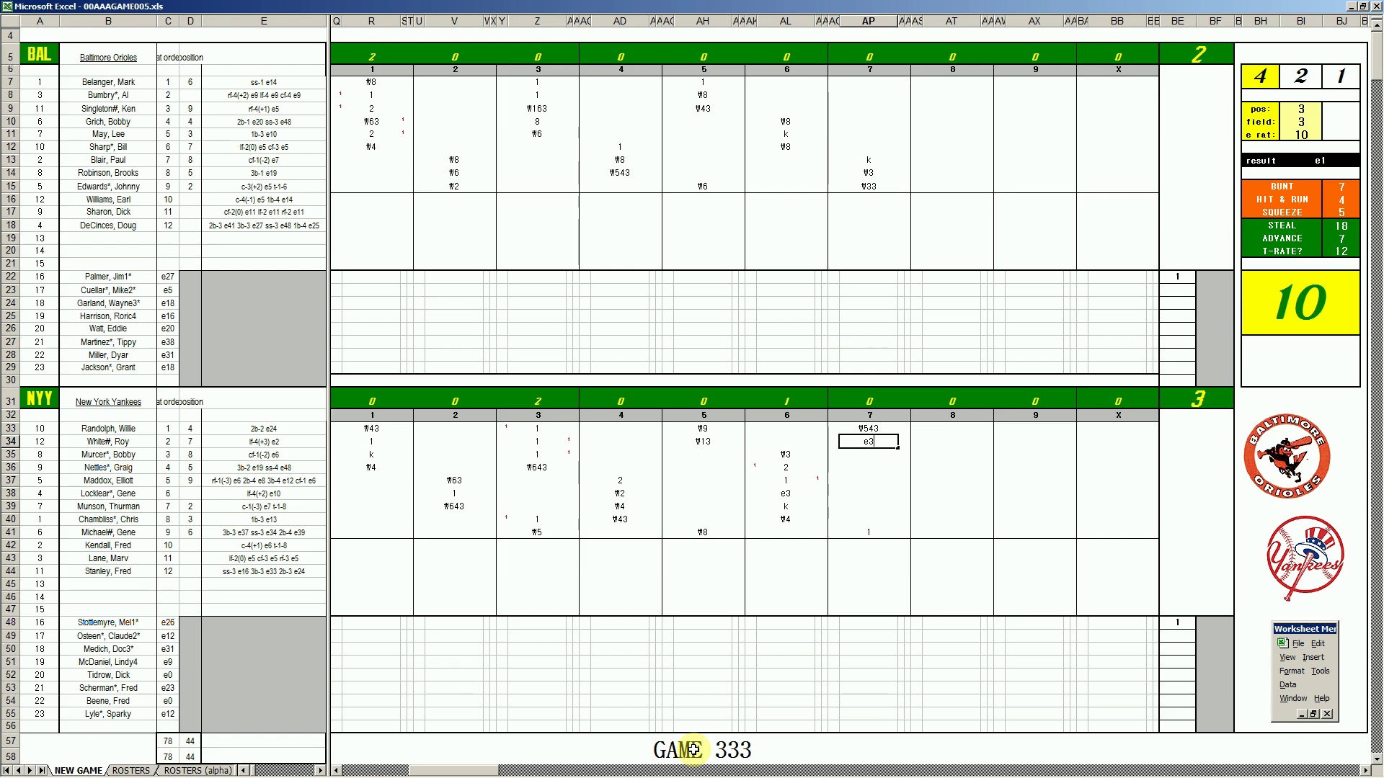
key(Return)
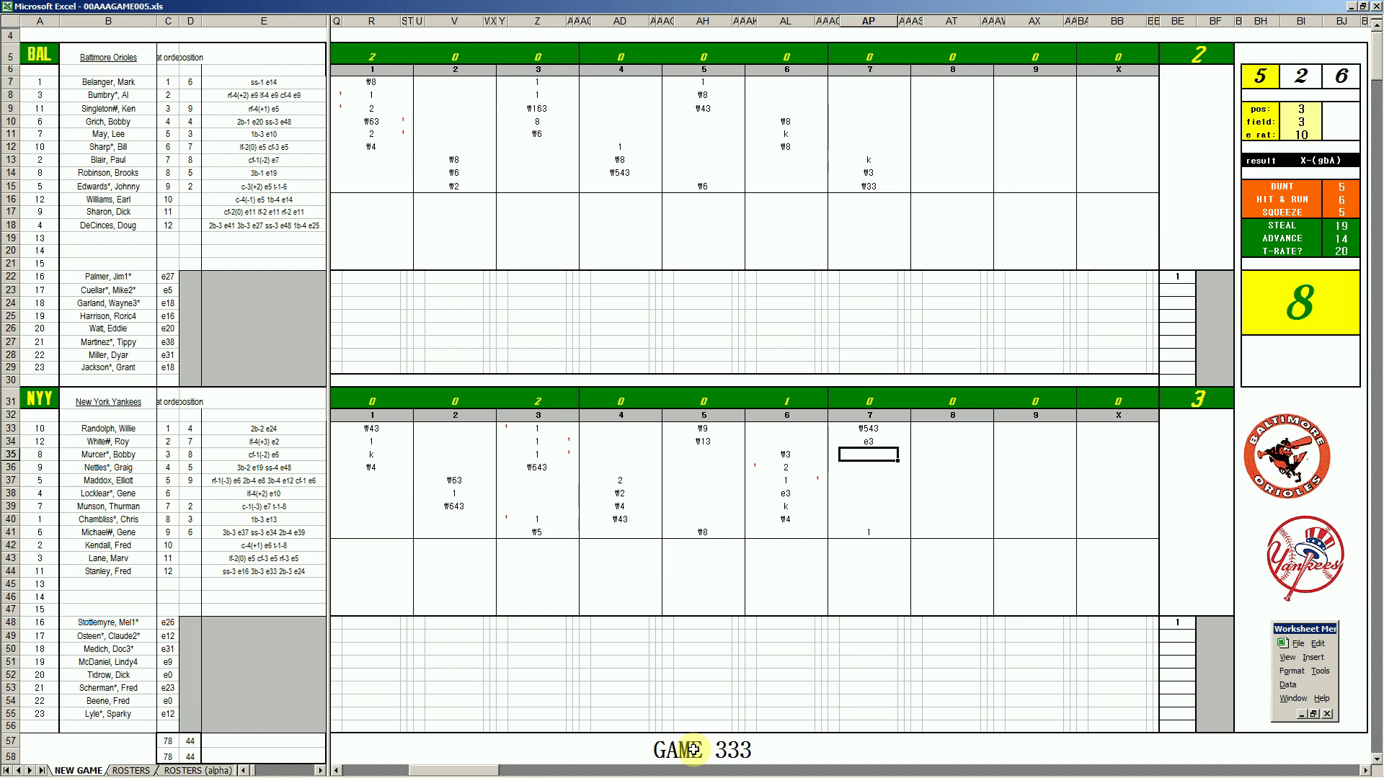
text(\4)
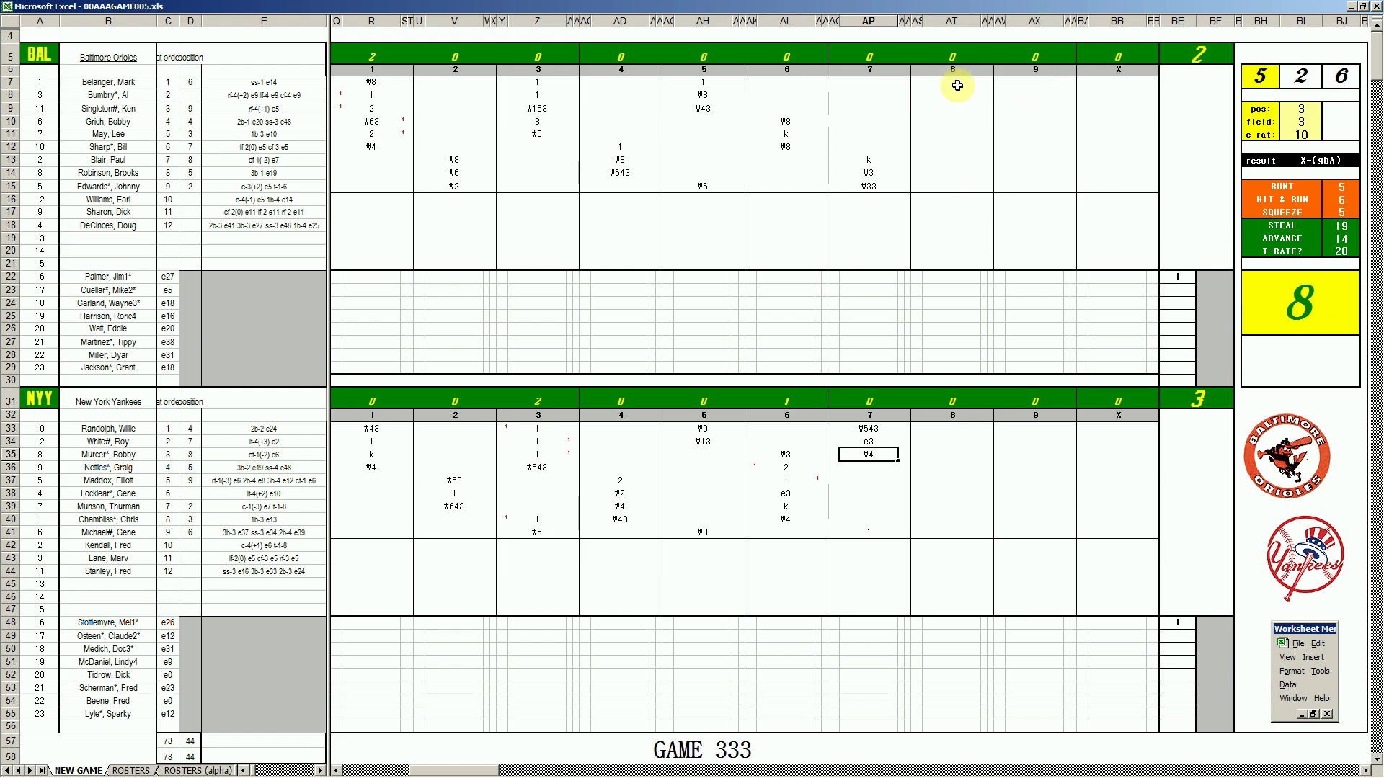
click(953, 85)
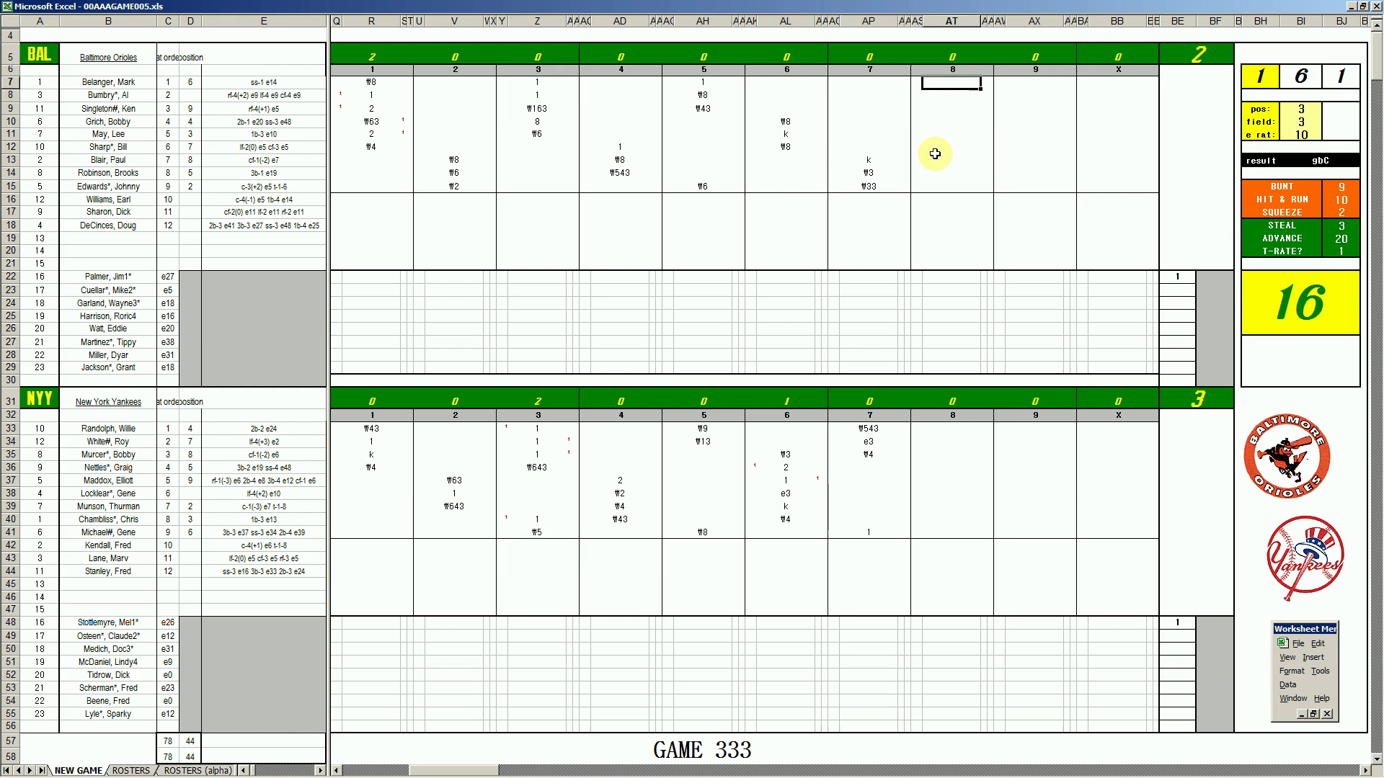